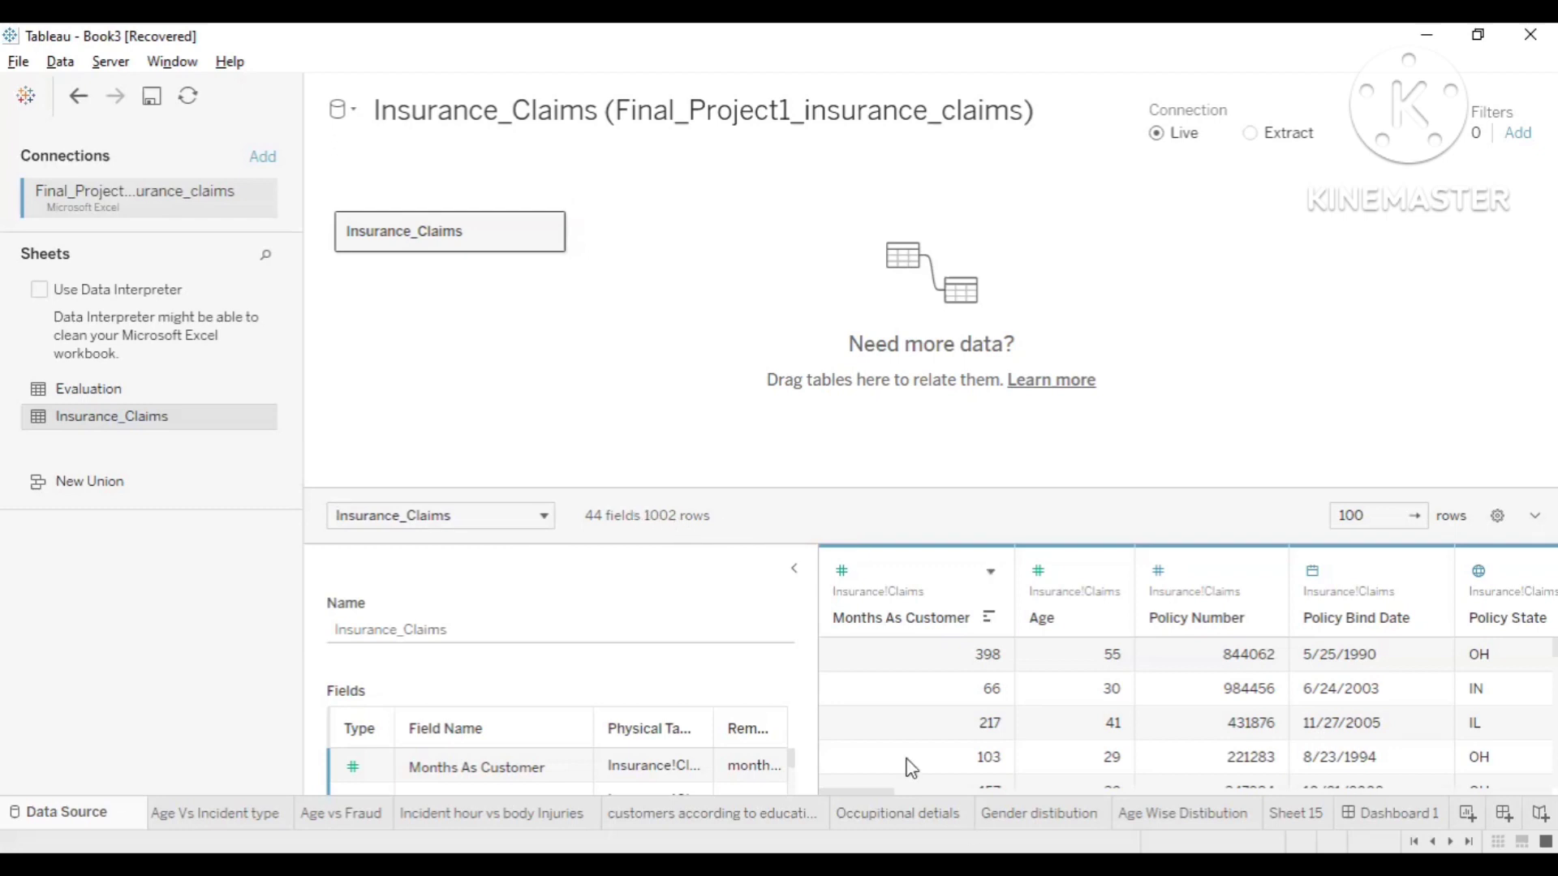
- Look through the columns of the Insurance_Claims table in the data source preview
drag(890, 792, 989, 810)
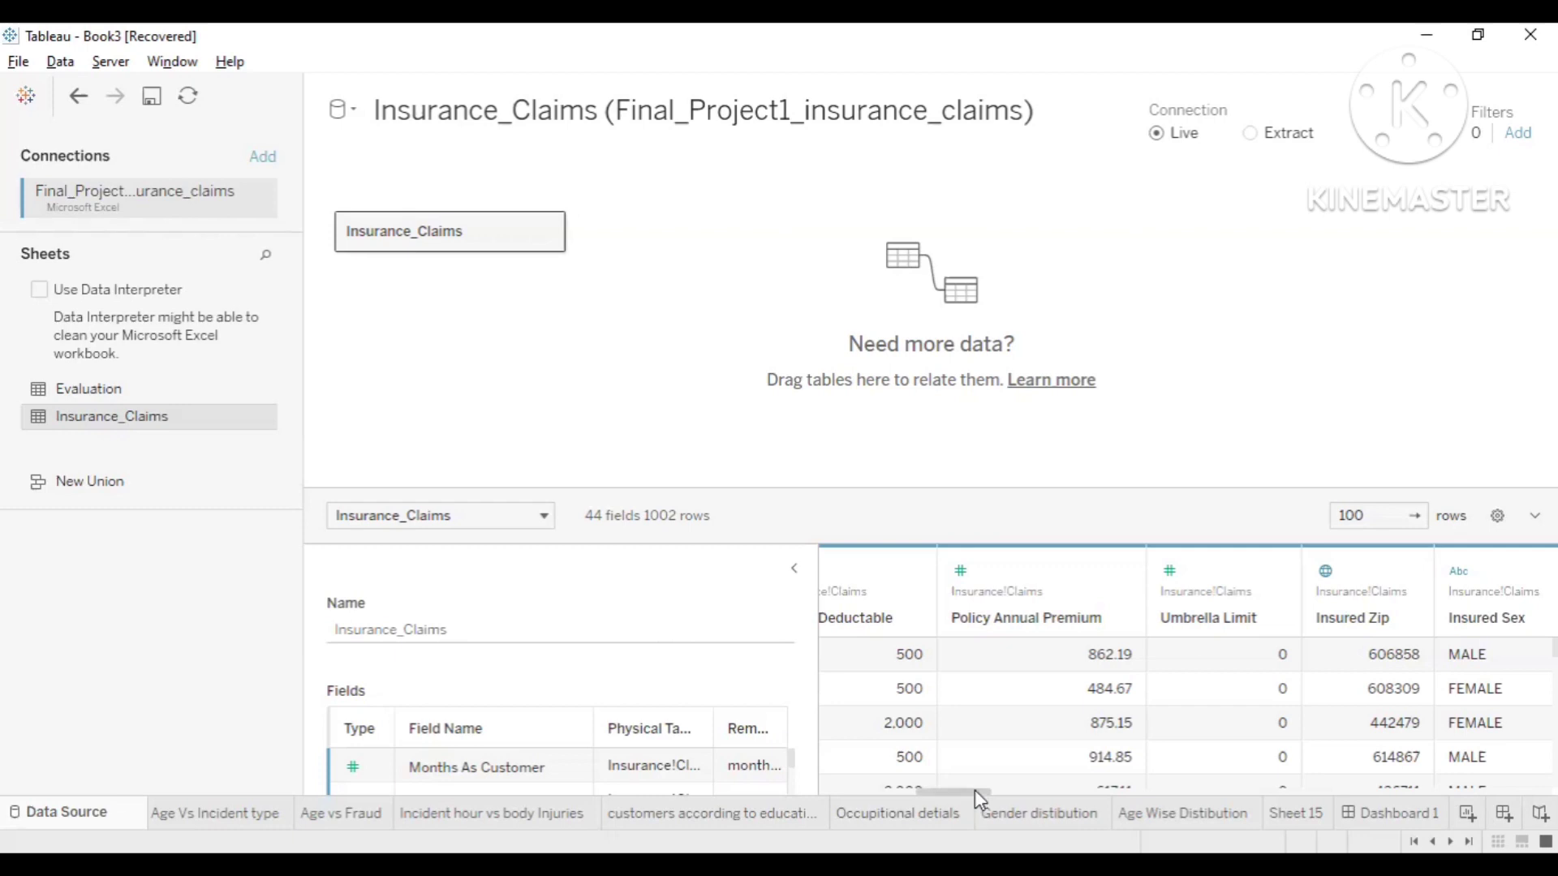
drag(976, 792, 1193, 807)
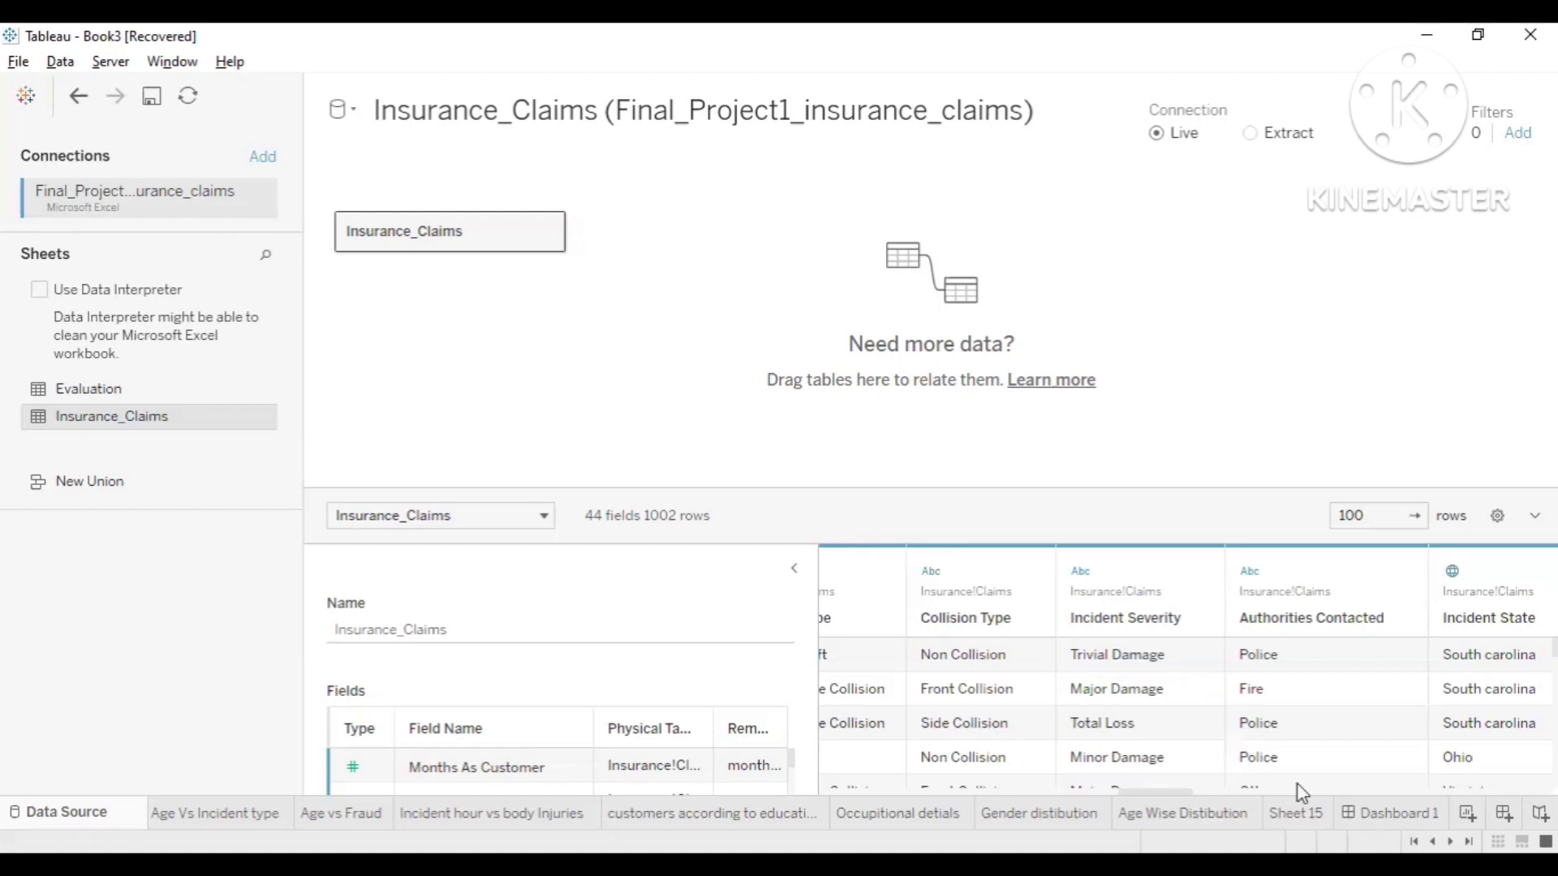
- Open Dashboard 1 and examine its gender distribution and customer education level charts
click(1389, 813)
scroll(1017, 406, up, 1)
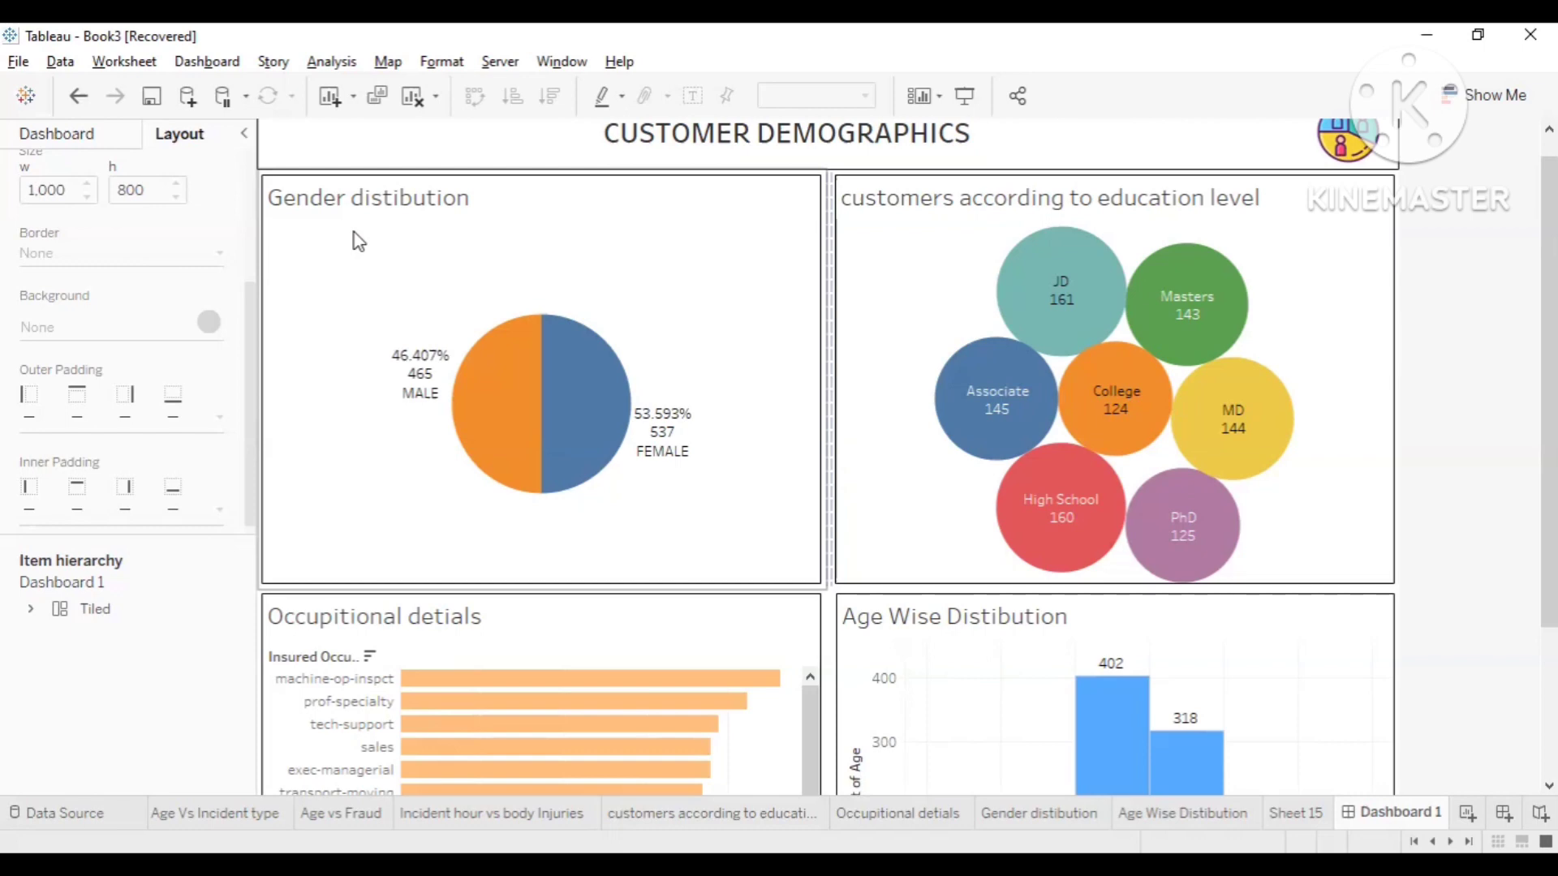
mouse_move(1229, 272)
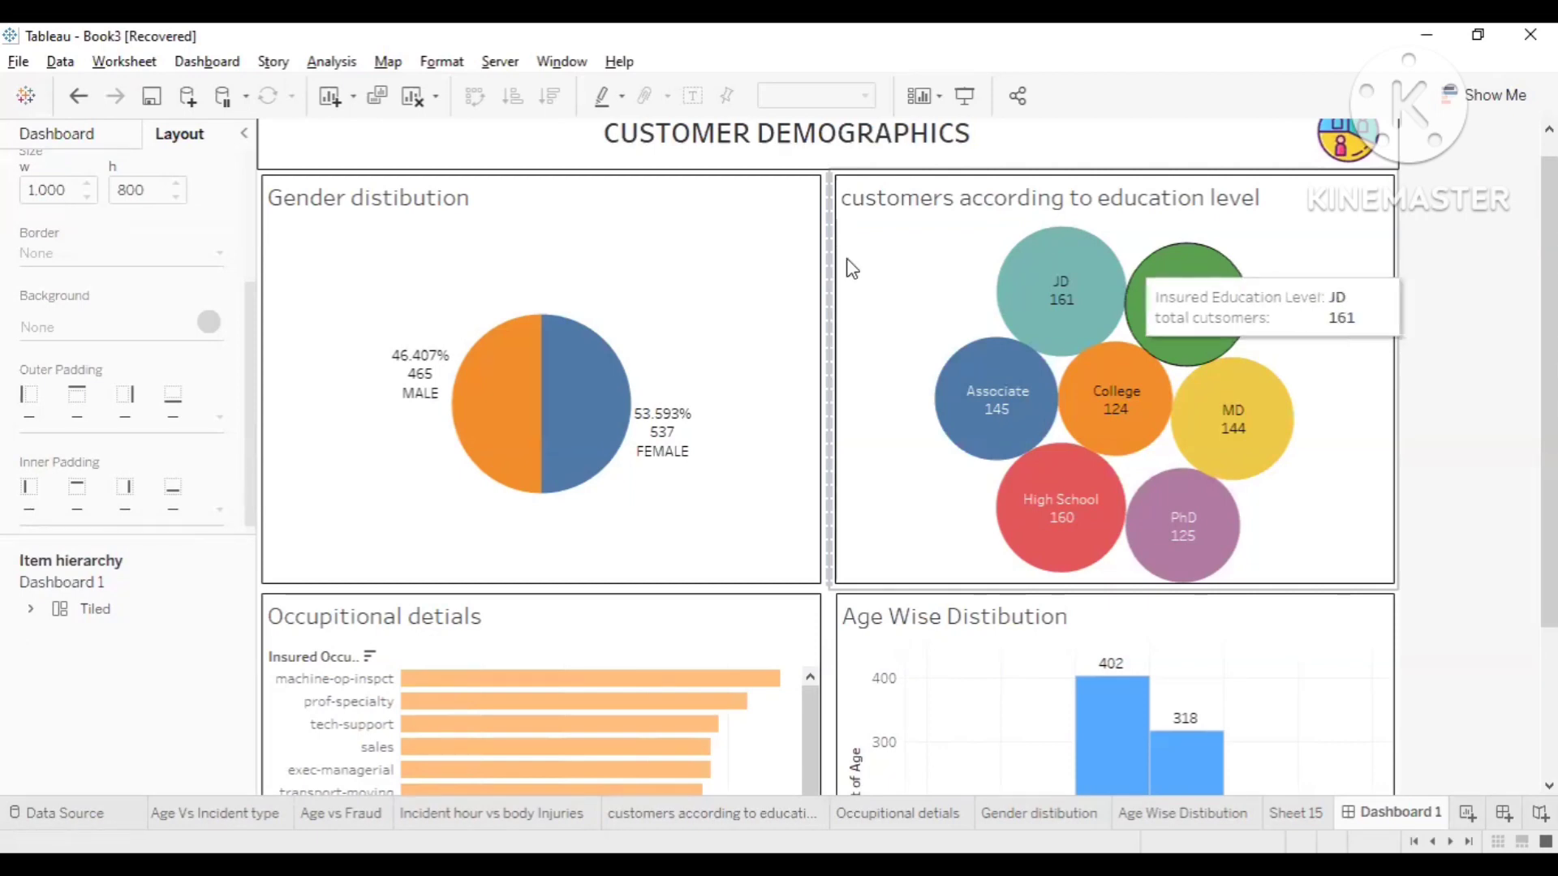
- Examine the occupational details and age distribution charts on Dashboard 1, ending back at the CUSTOMER DEMOGRAPHICS title
scroll(879, 334, down, 3)
scroll(598, 671, down, 1)
scroll(535, 465, down, 1)
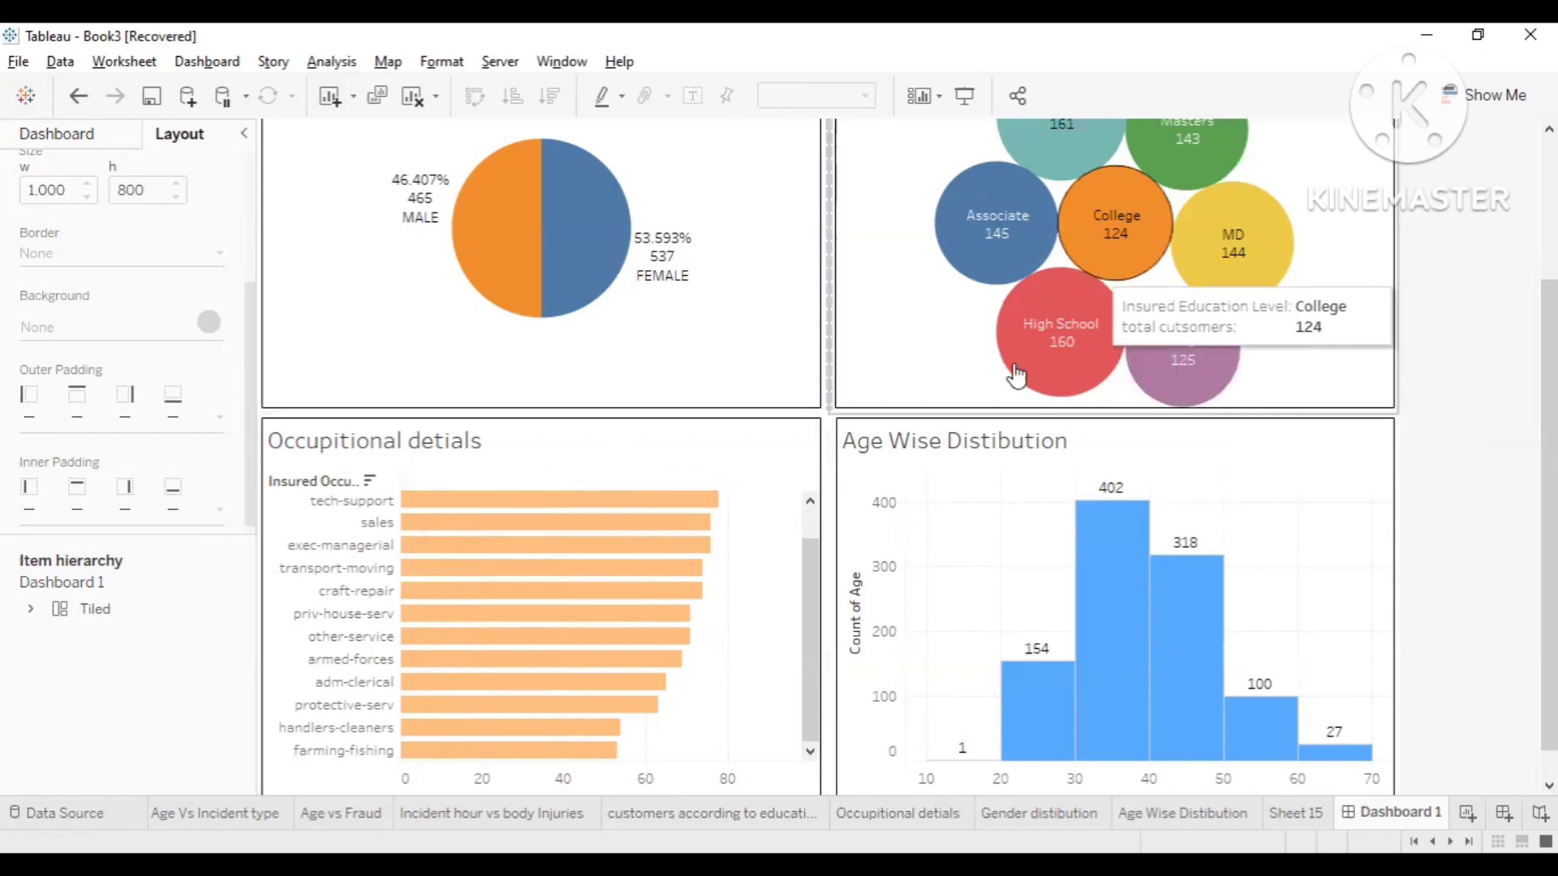
mouse_move(586, 684)
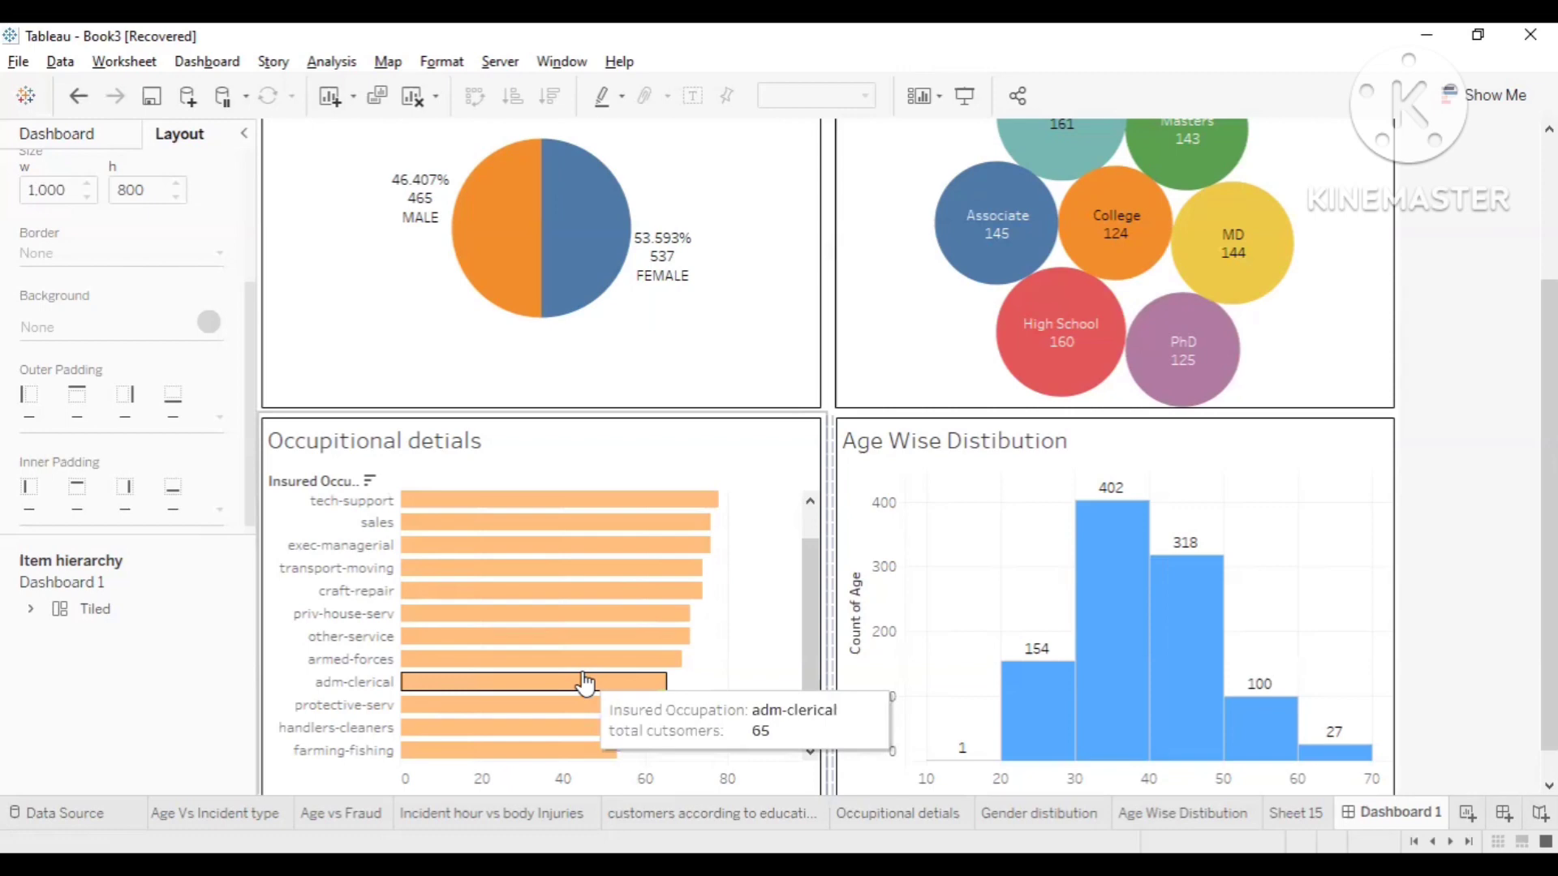
scroll(1307, 616, down, 1)
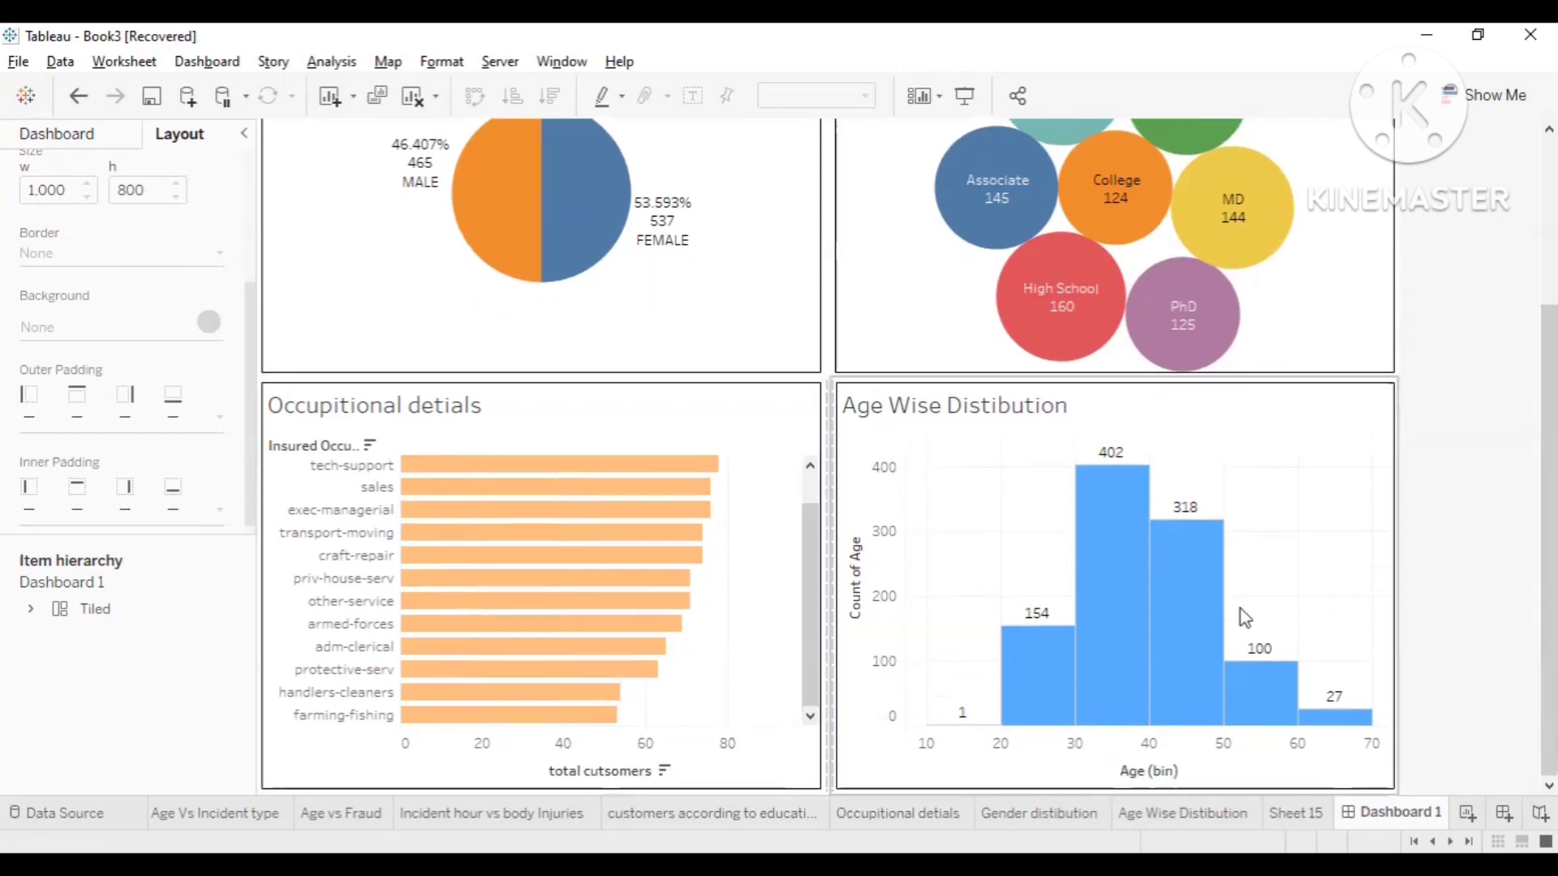
mouse_move(1235, 615)
scroll(1037, 572, up, 2)
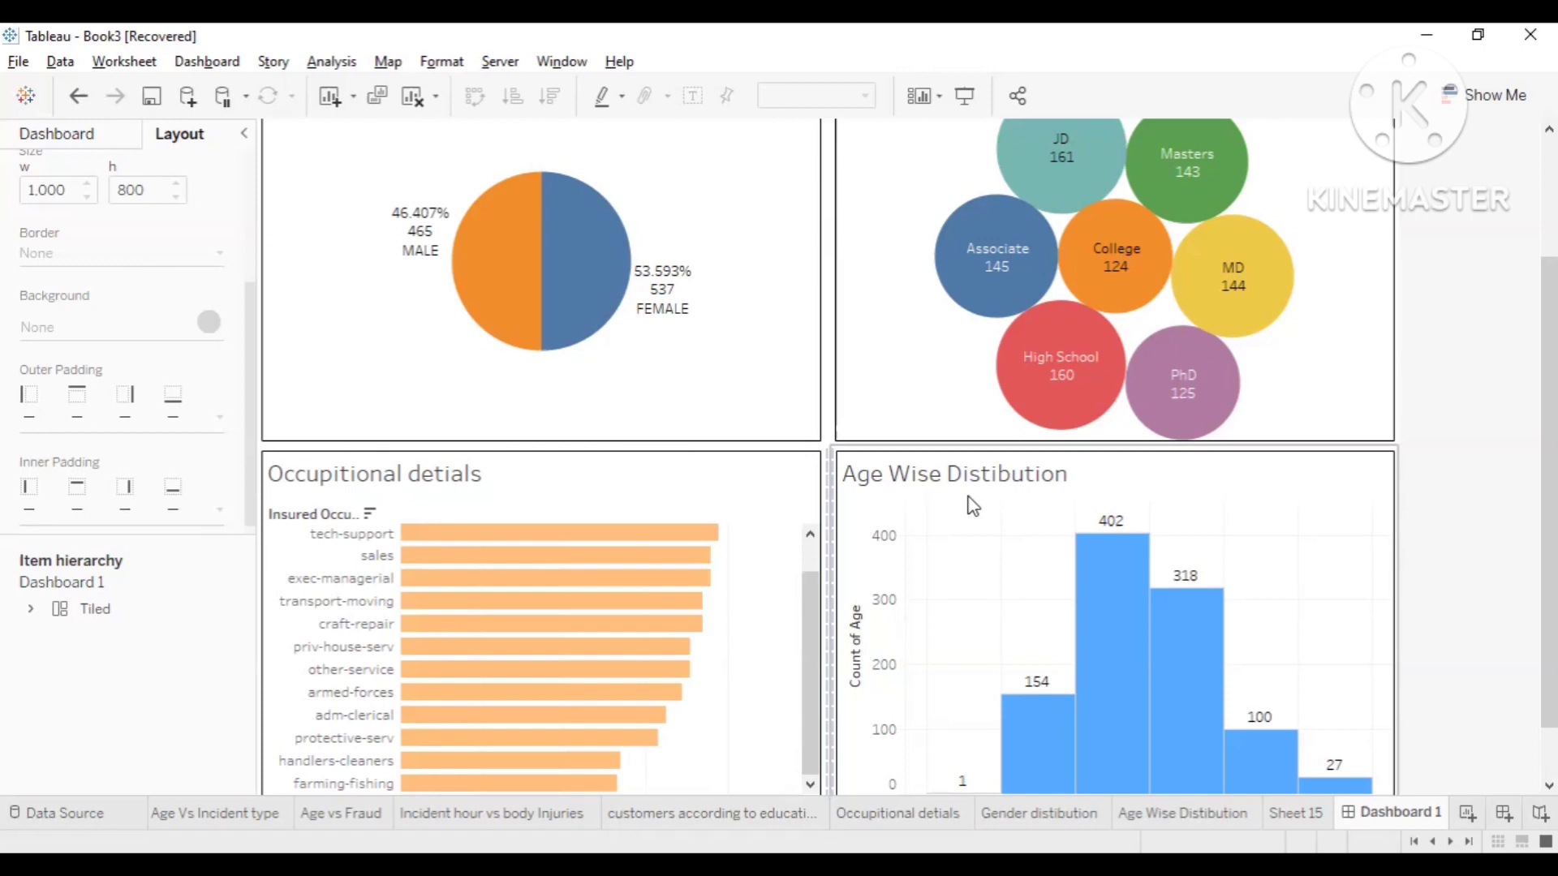
scroll(973, 506, up, 3)
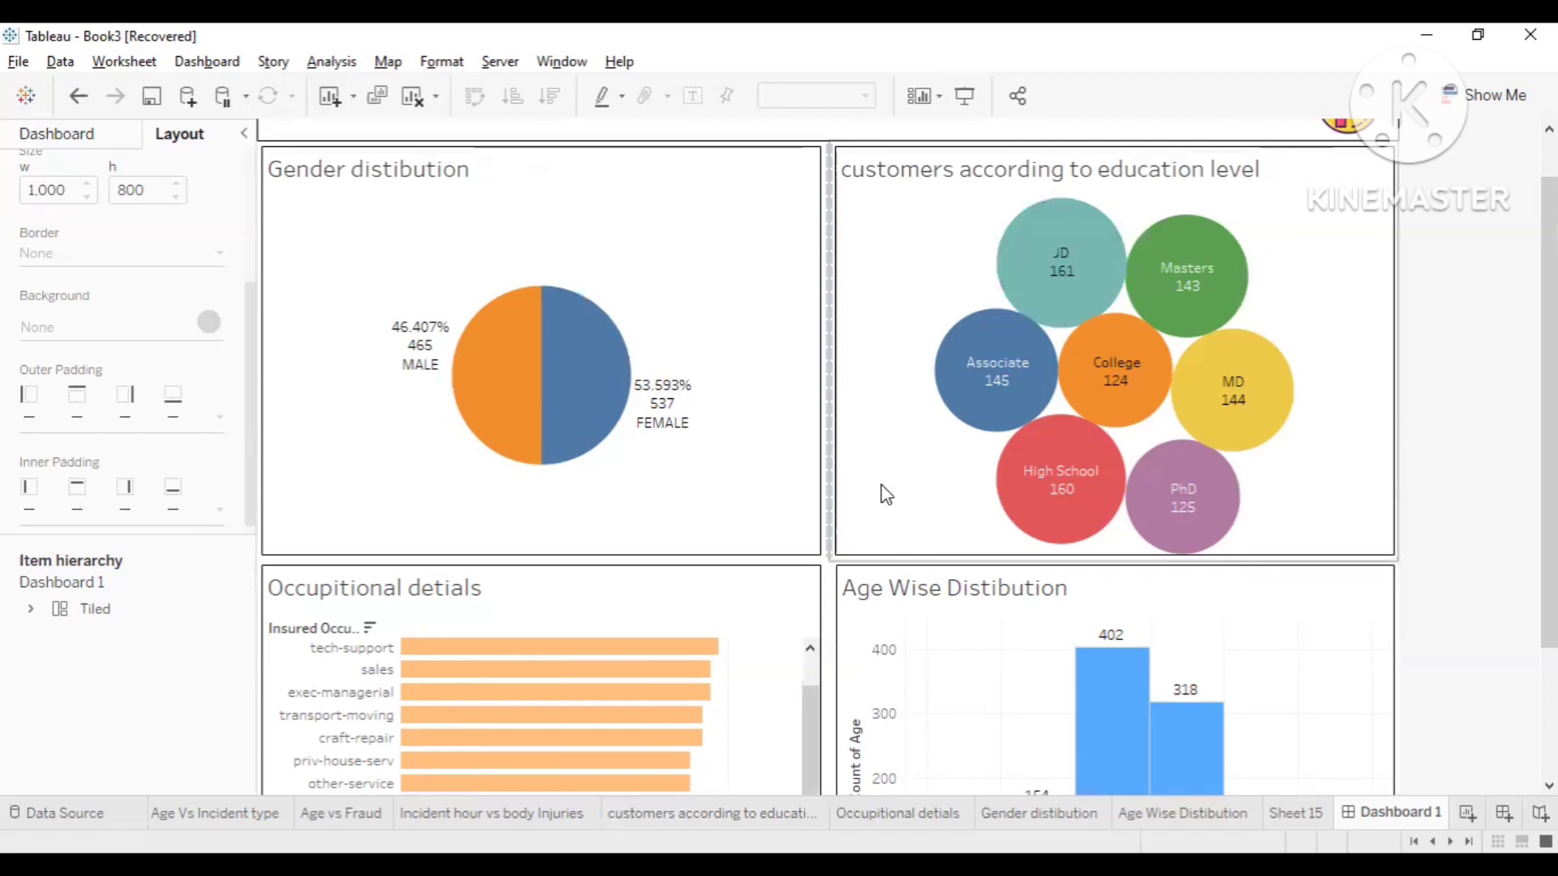
scroll(884, 491, up, 2)
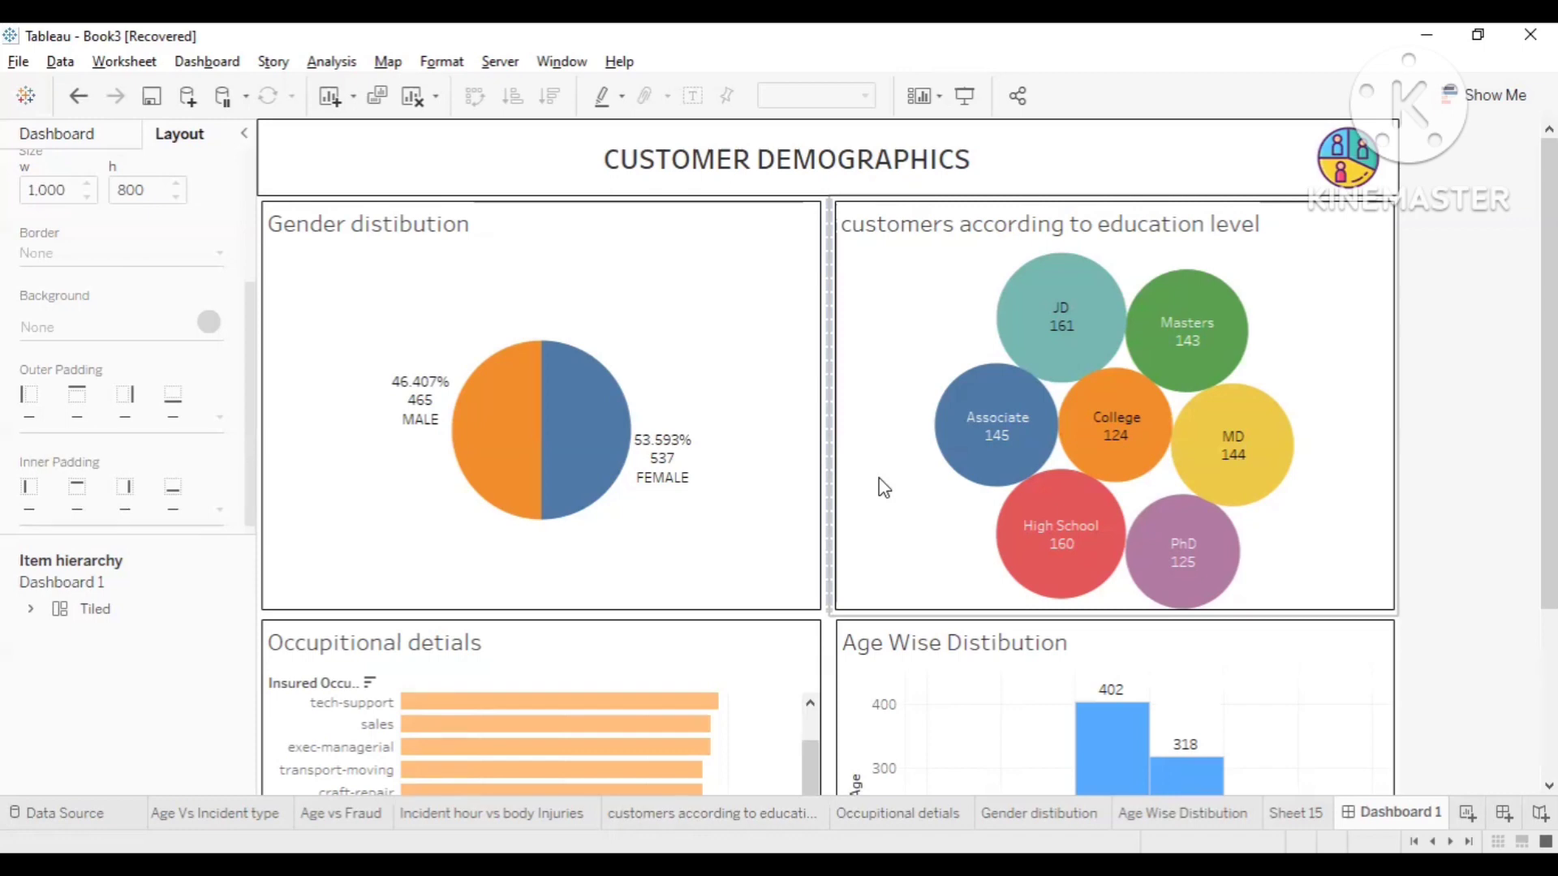
click(584, 192)
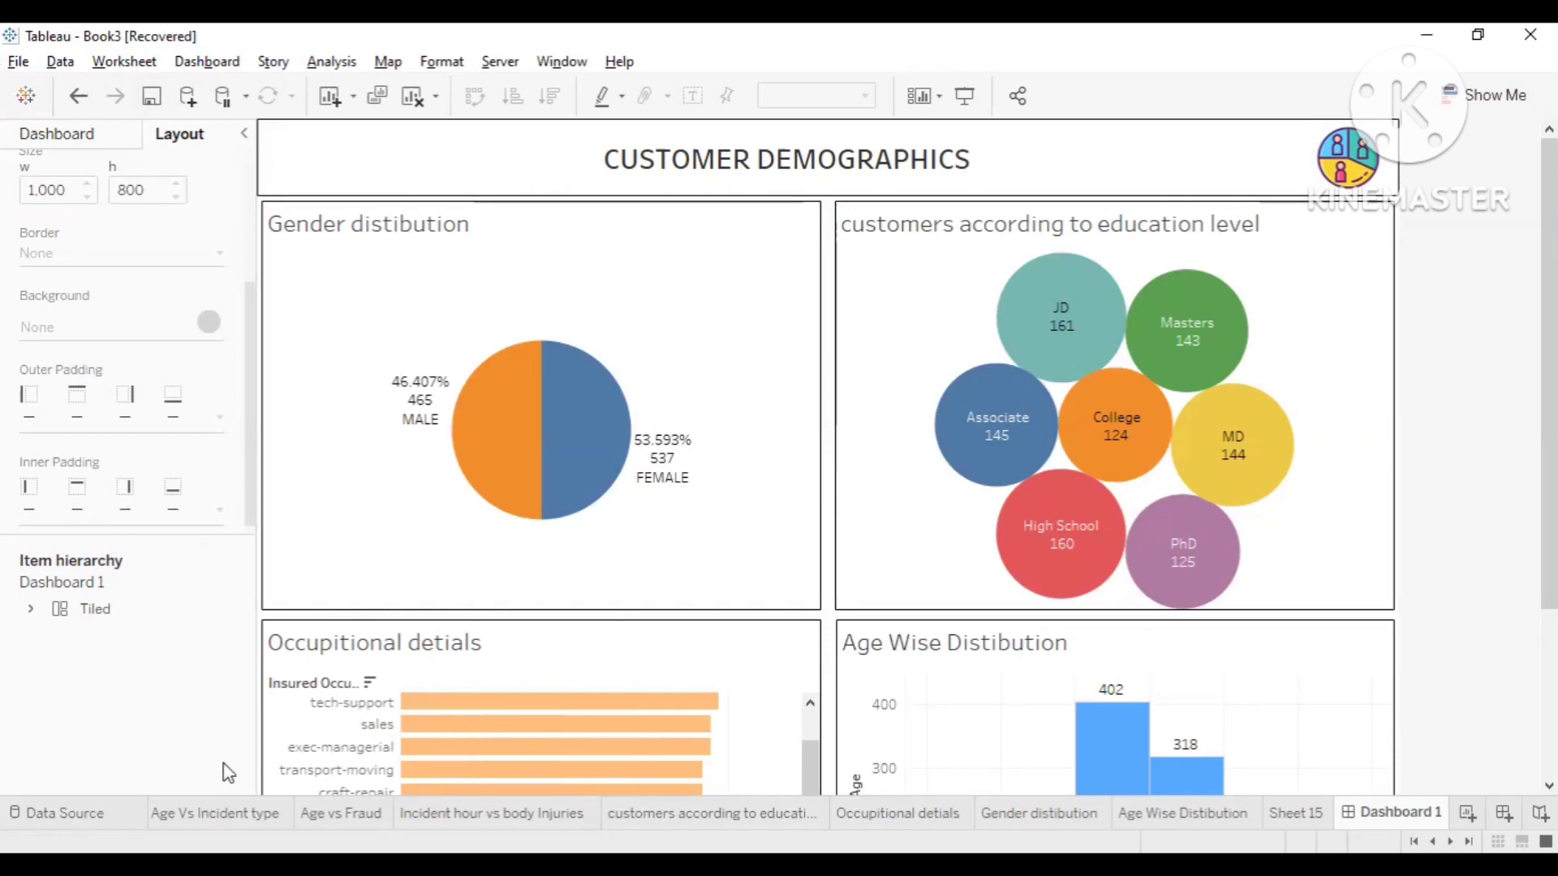
- View the Age Vs Incident type and Total capital gain worksheets and return to Dashboard 1
click(157, 815)
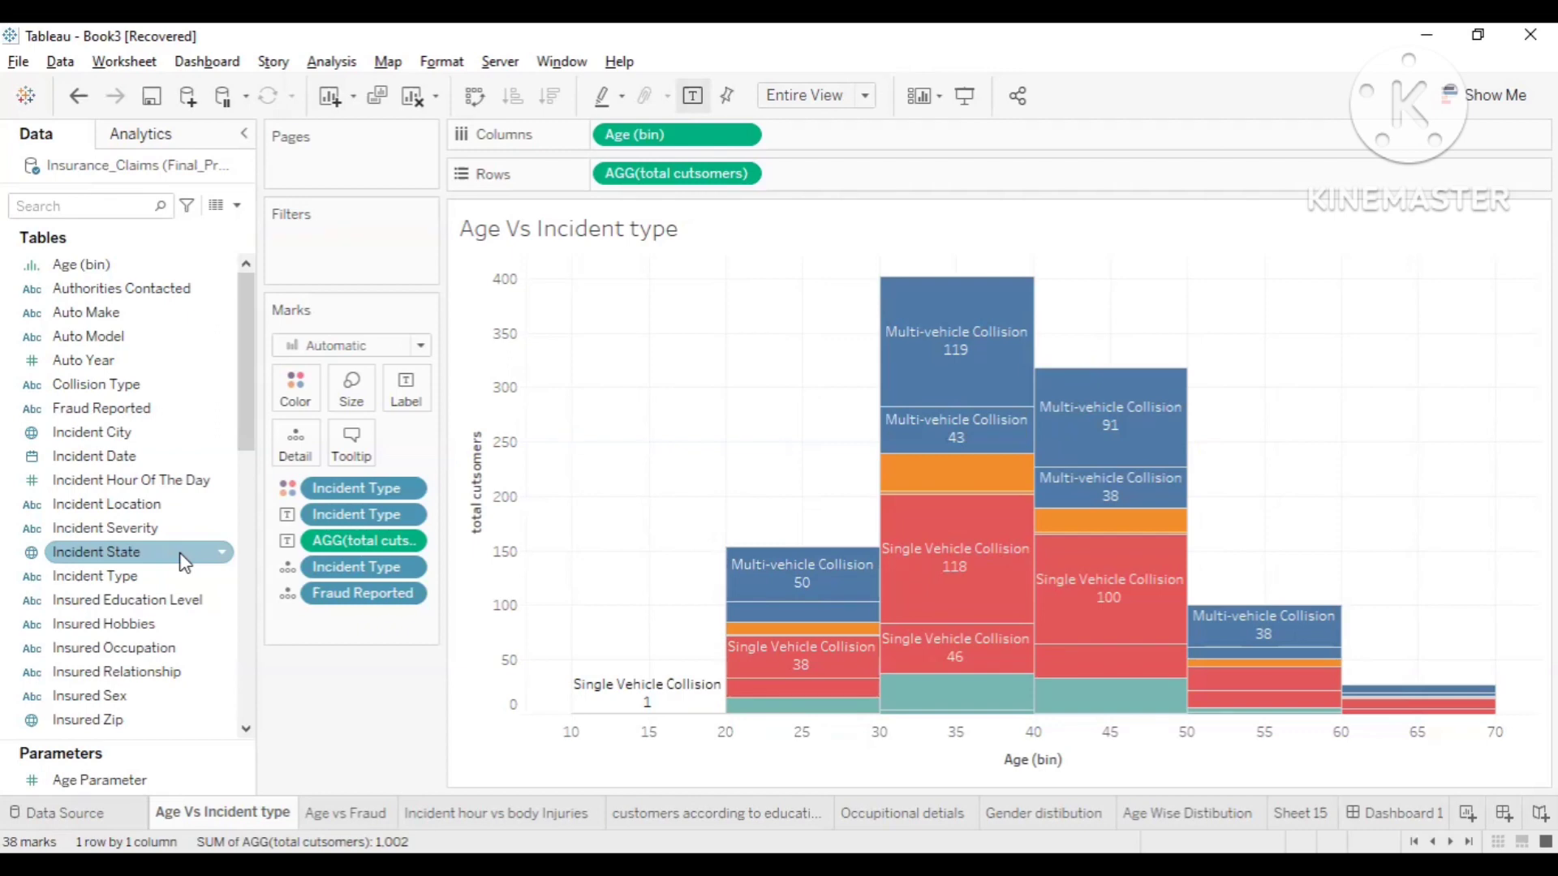
click(1397, 812)
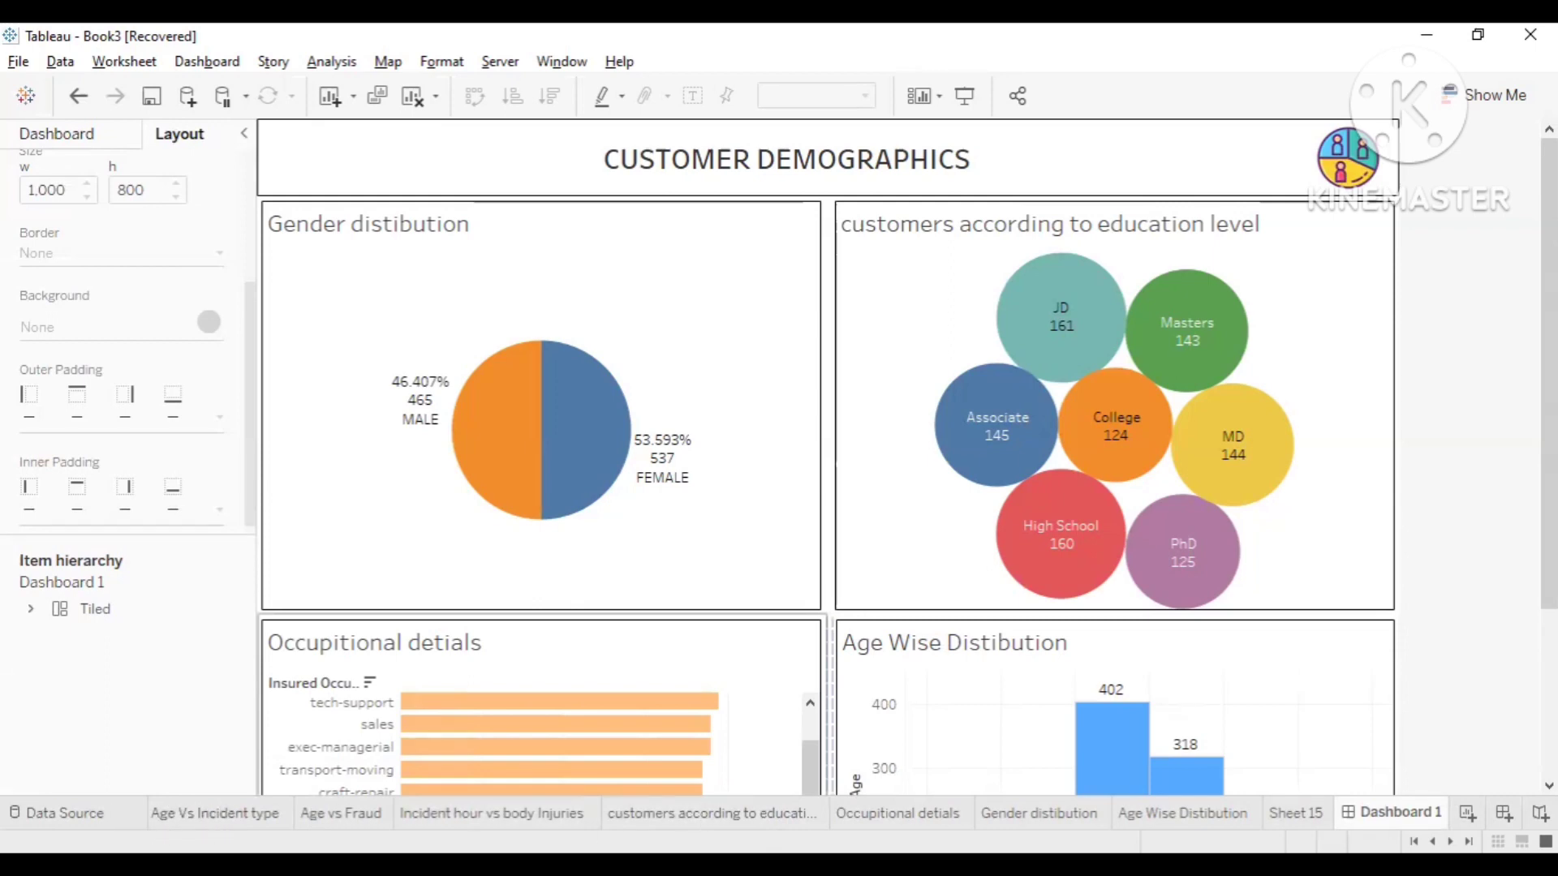
scroll(779, 813, up, 5)
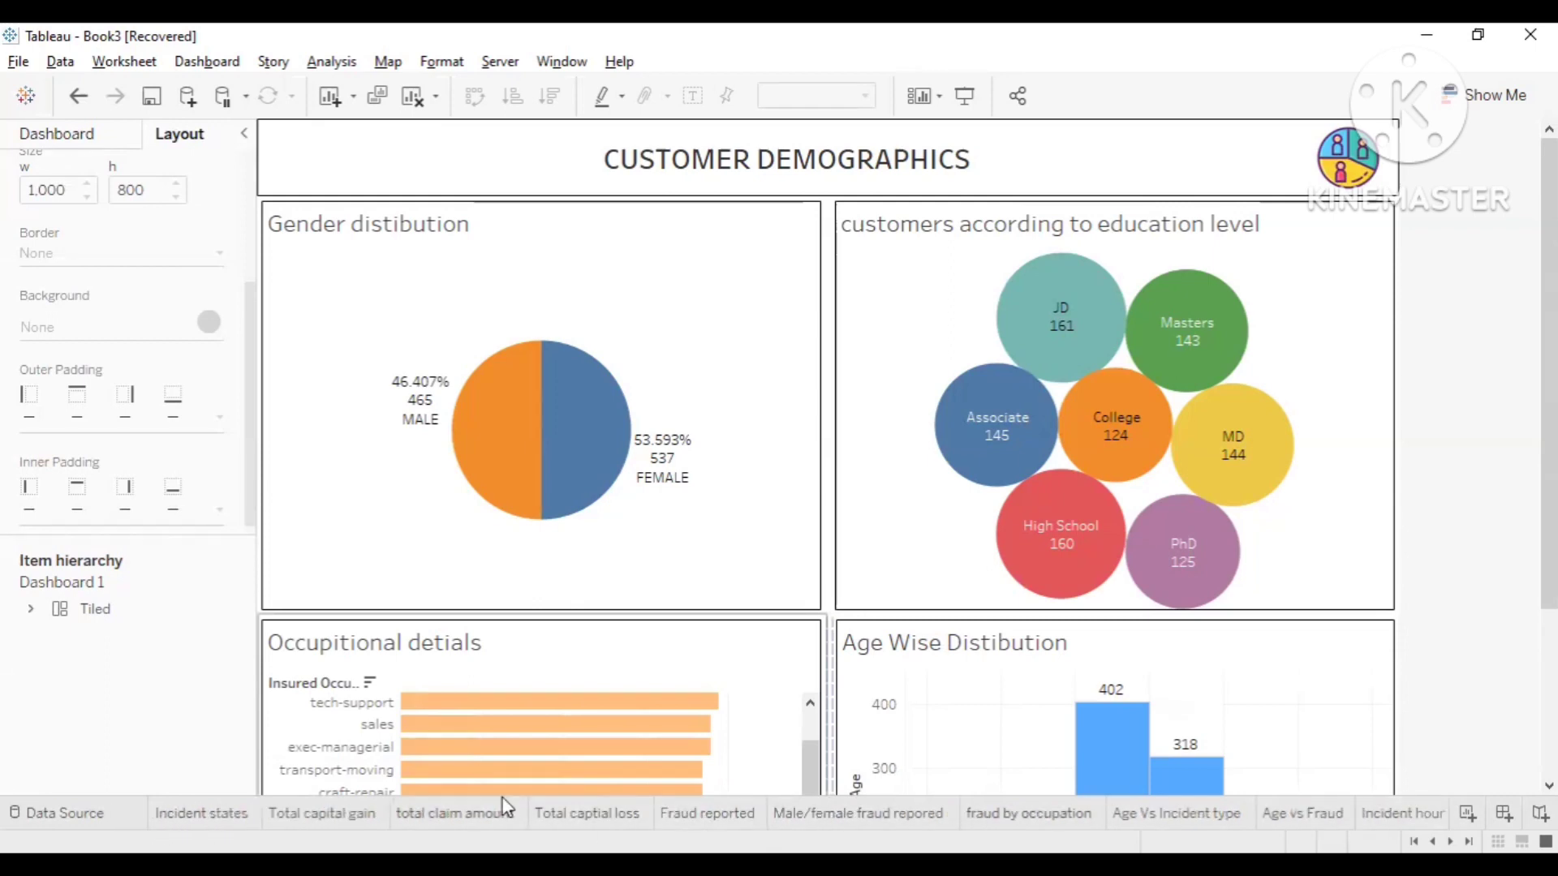
click(359, 816)
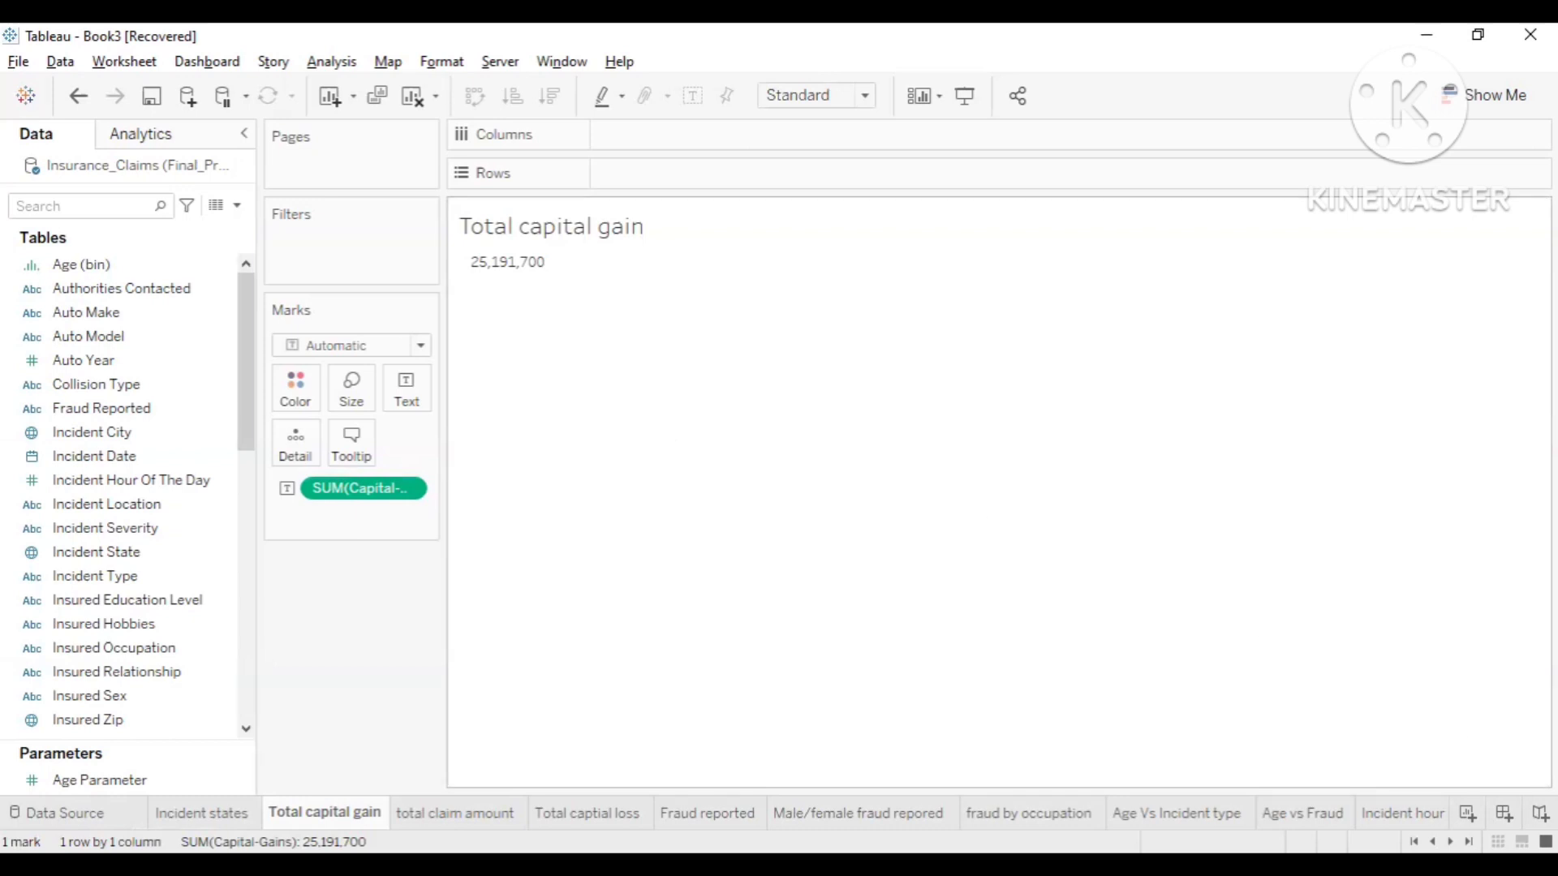
scroll(779, 813, down, 5)
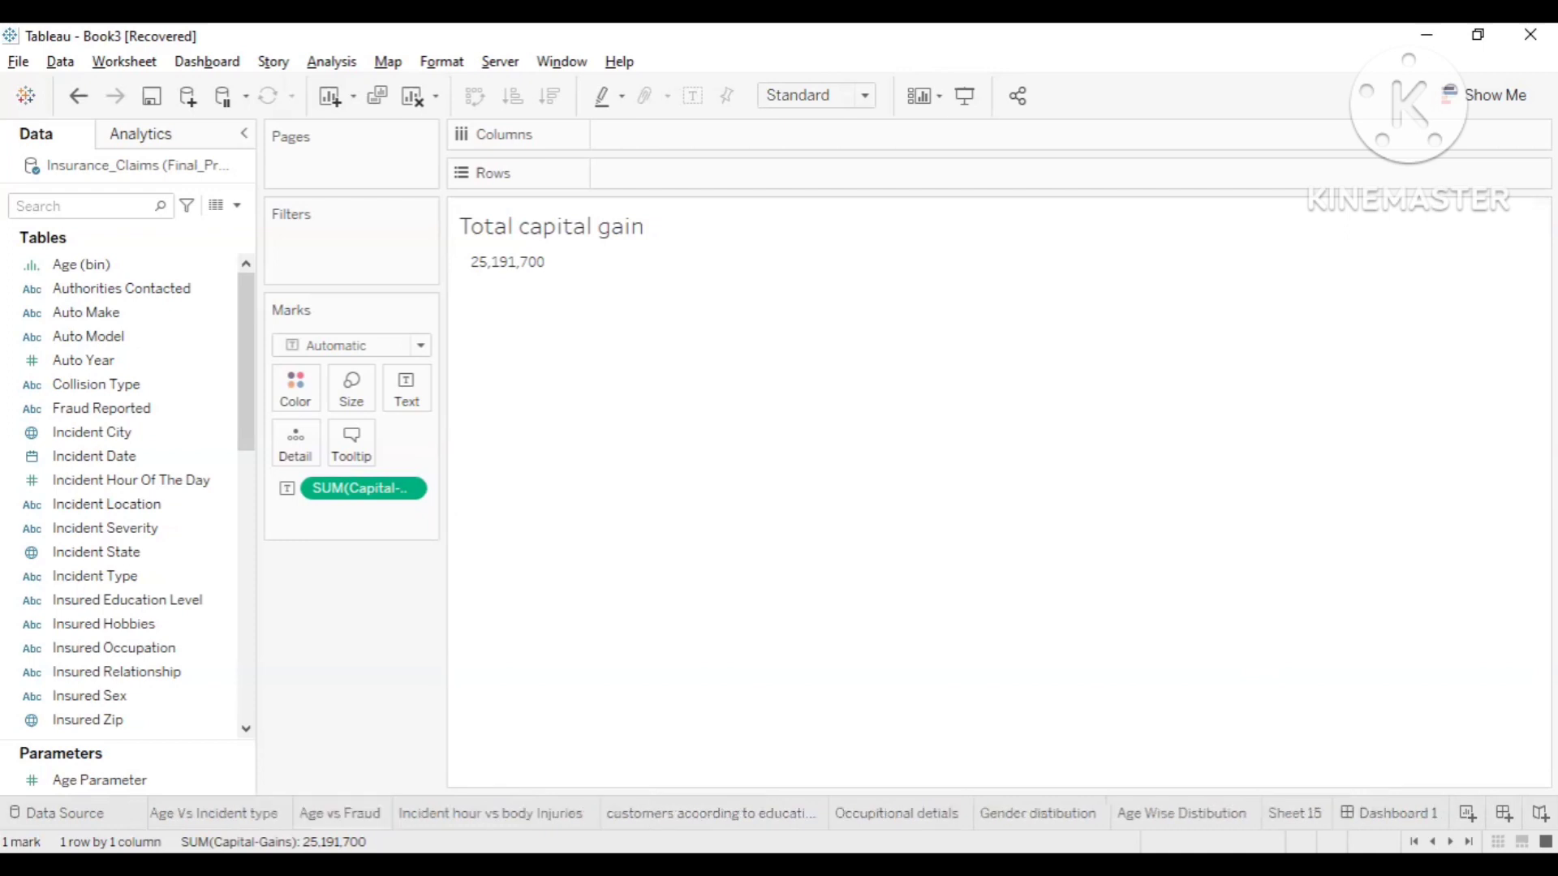
click(1423, 821)
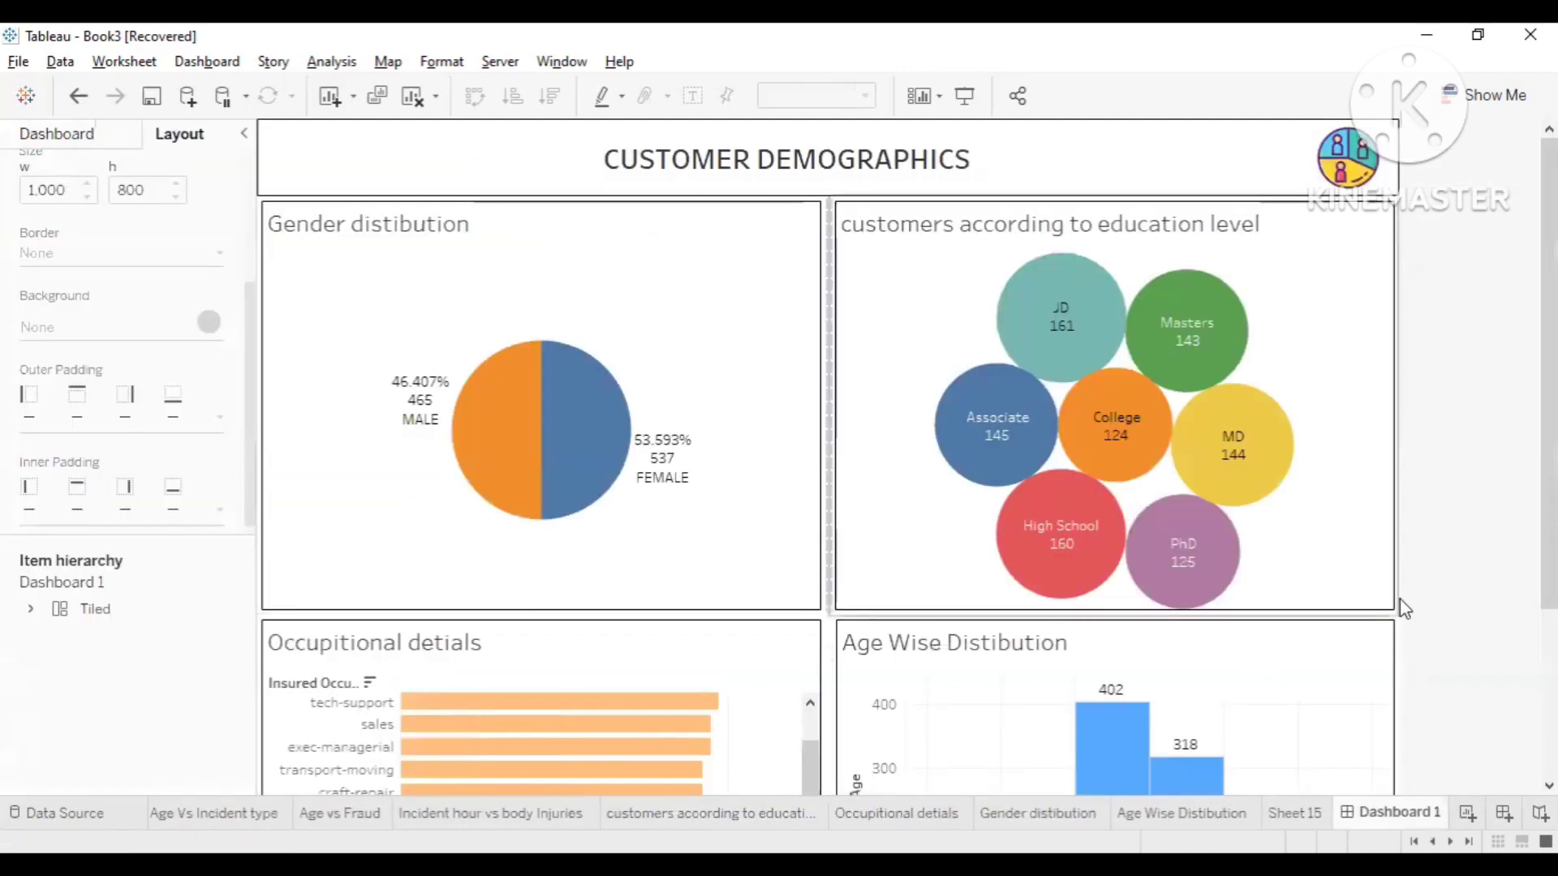
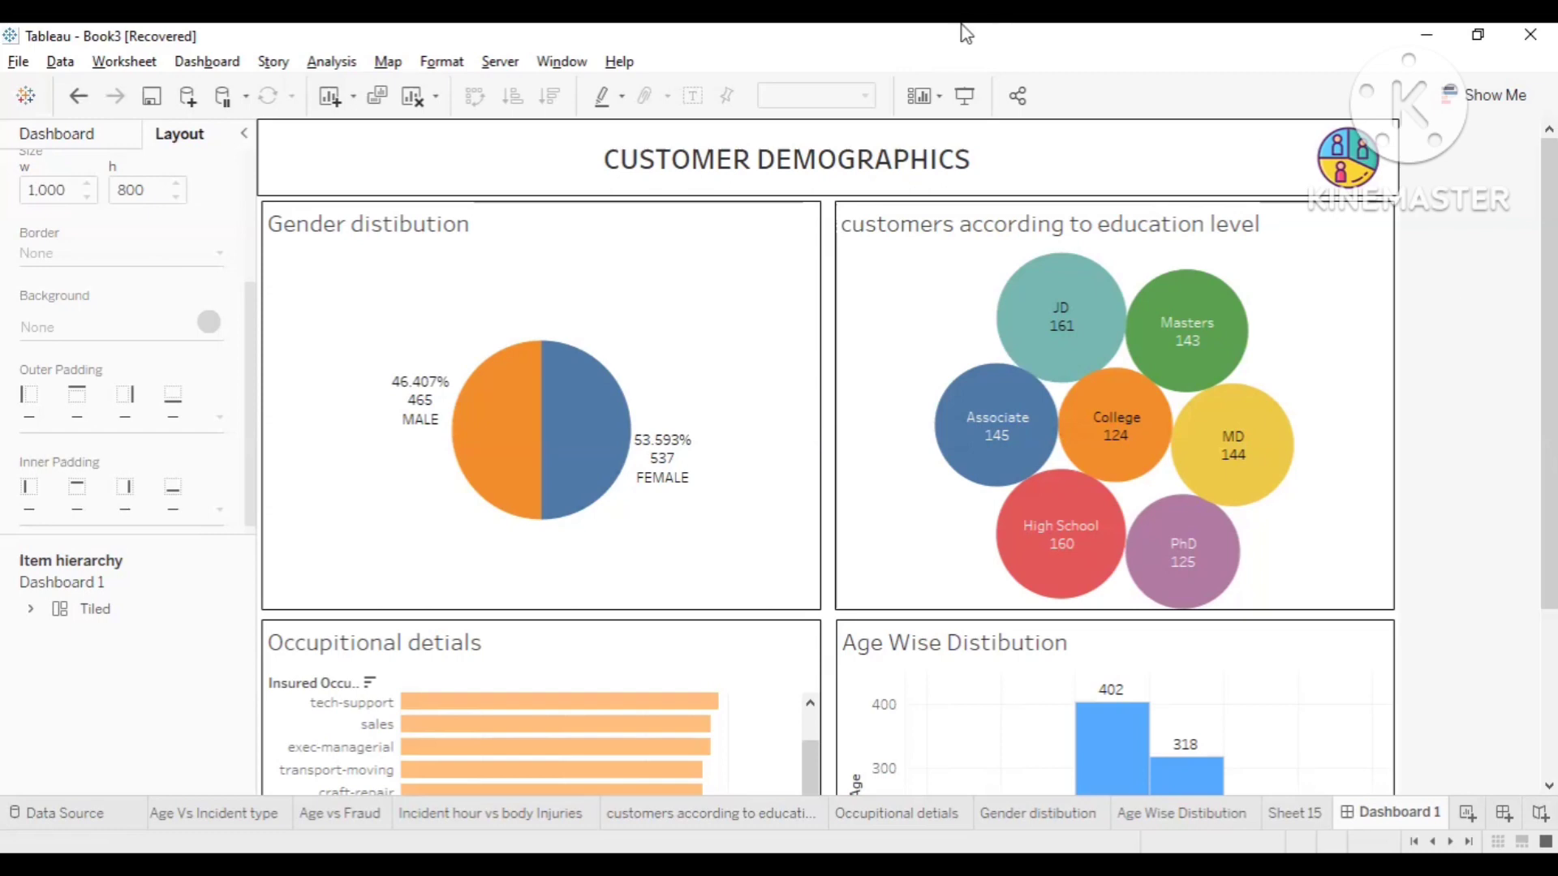
- Expand Dashboard 1's item hierarchy to examine the contents of the Tiled layout and its three horizontal containers
click(30, 609)
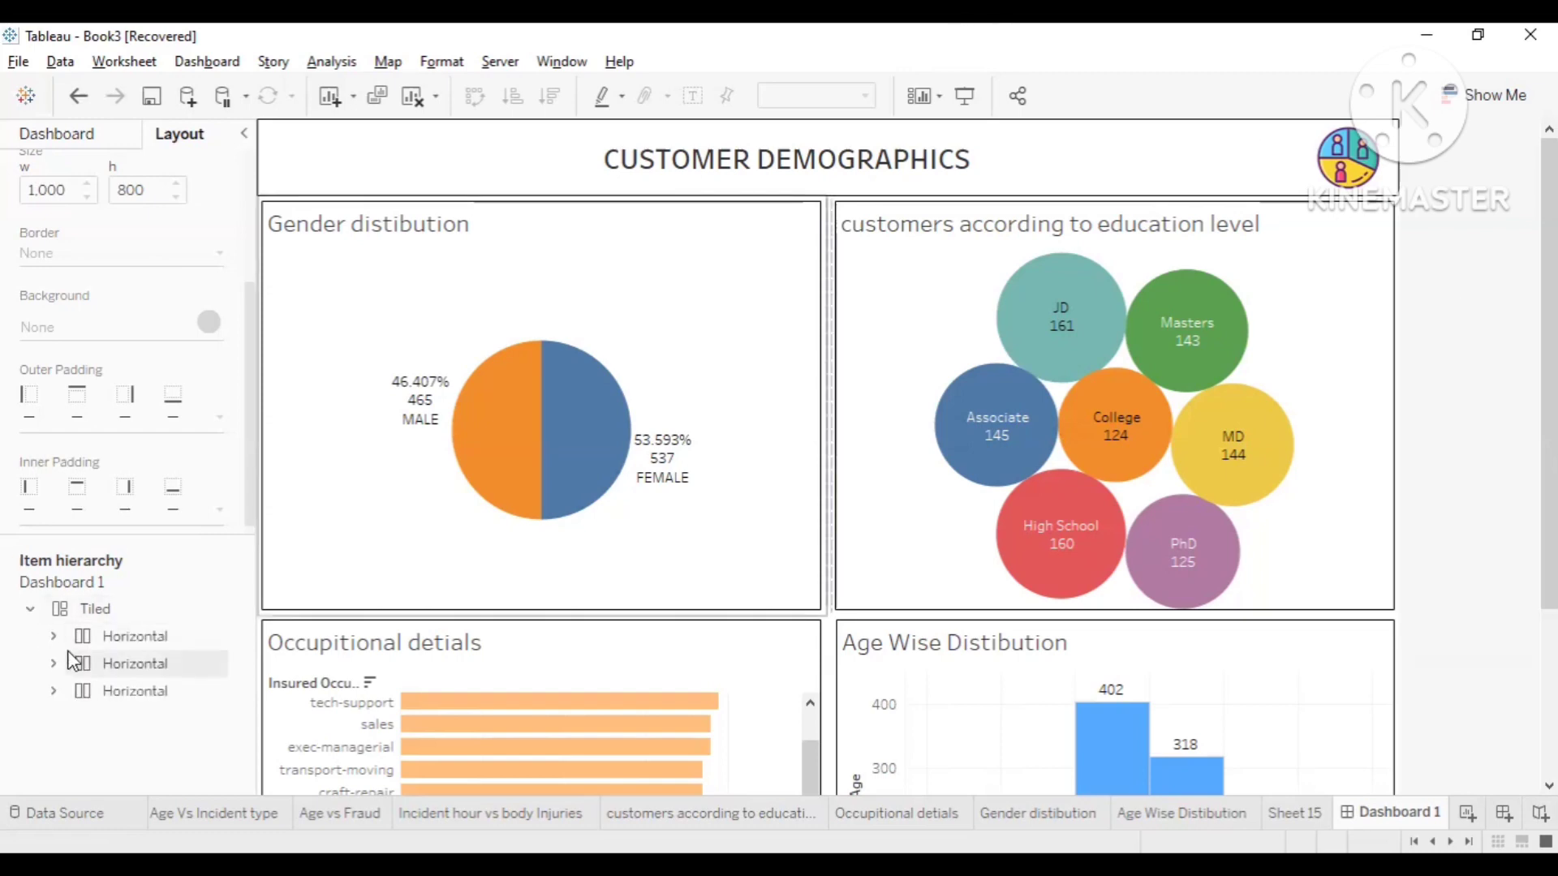
click(54, 636)
scroll(130, 649, down, 2)
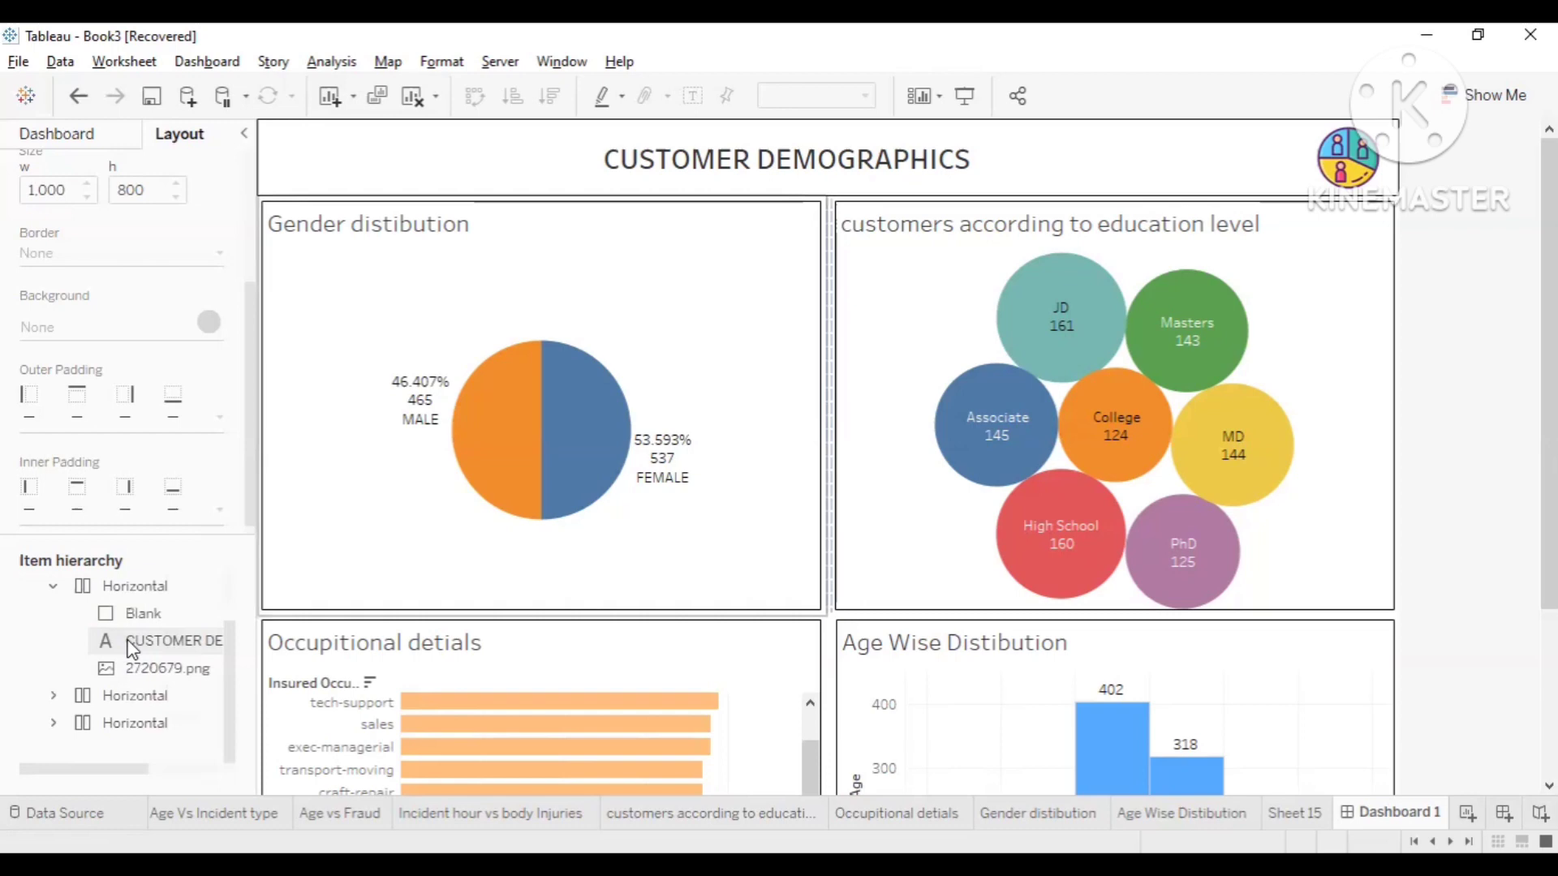
click(54, 696)
scroll(130, 714, down, 3)
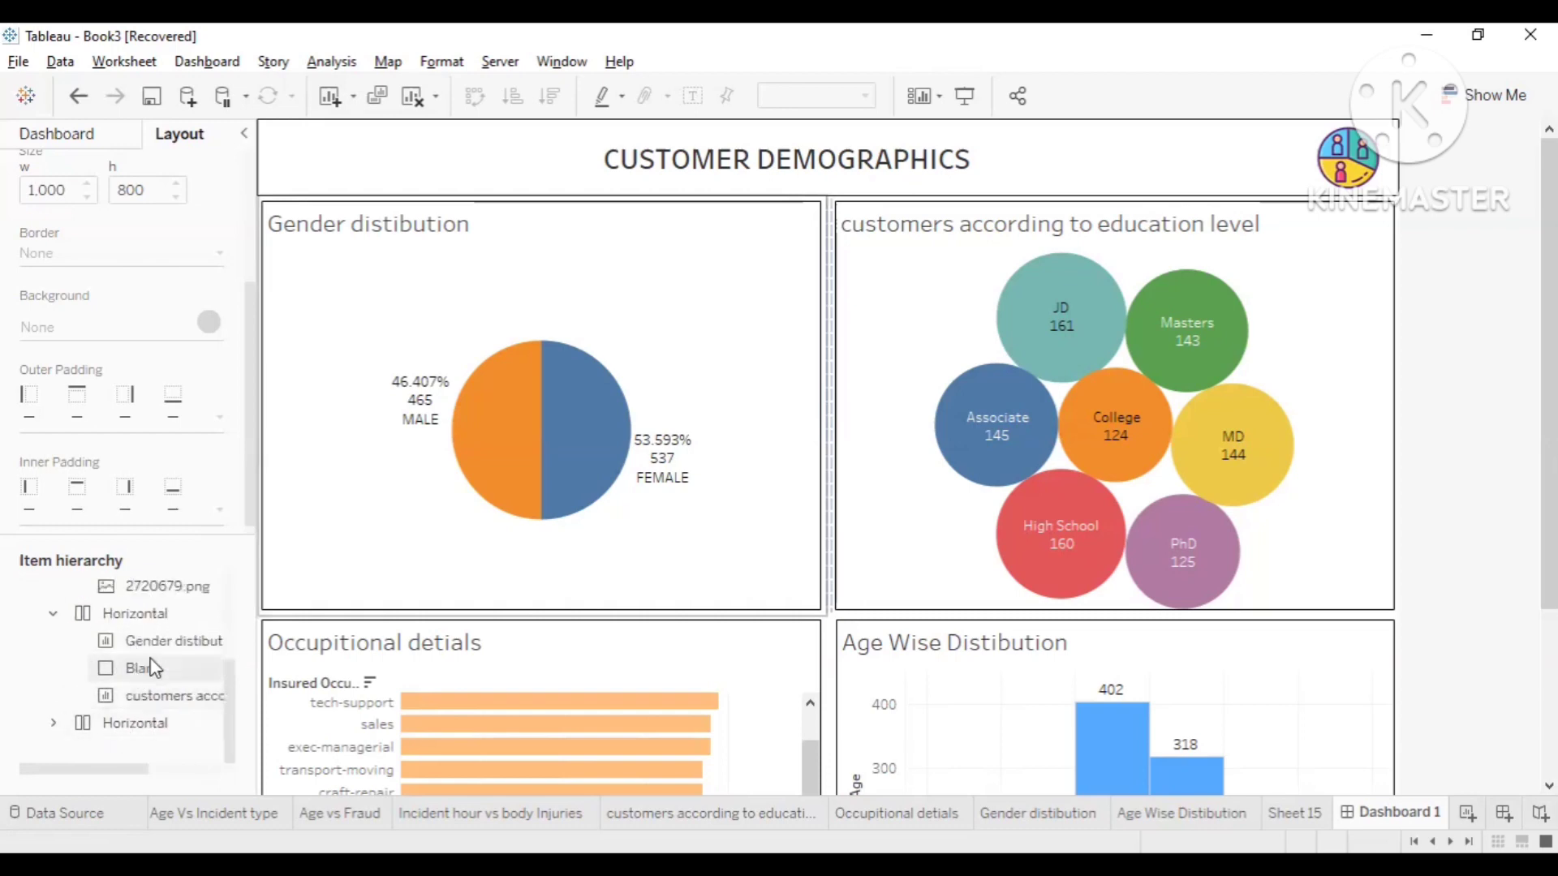
click(55, 723)
scroll(73, 722, down, 3)
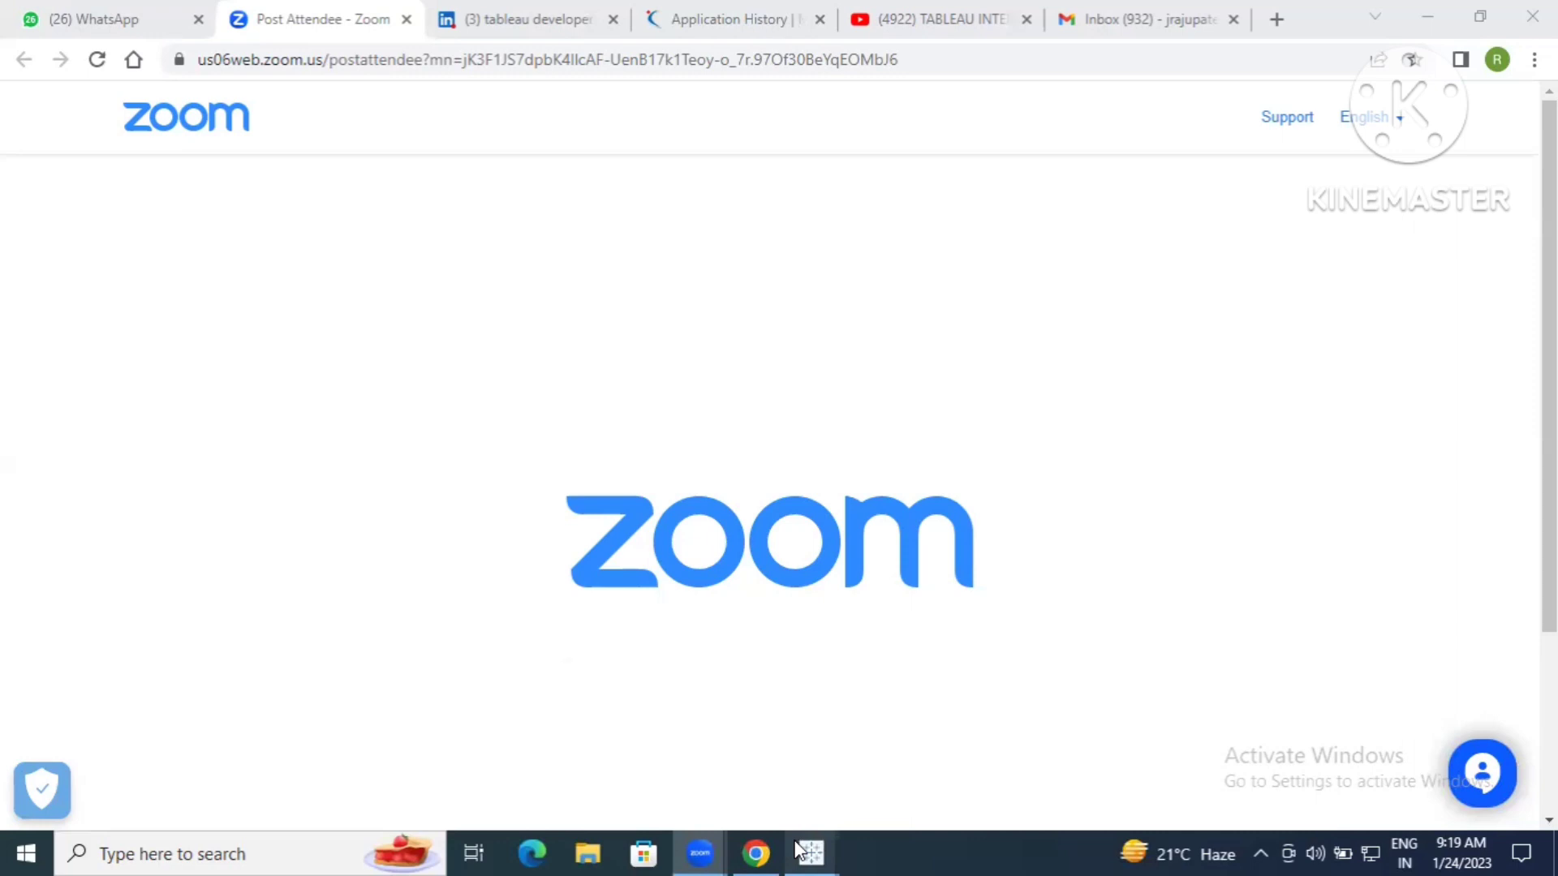
- Switch to the Insurance Claims Dashboard workbook in Tableau and view its data source and Total Insurance Claims sheet
mouse_move(798, 850)
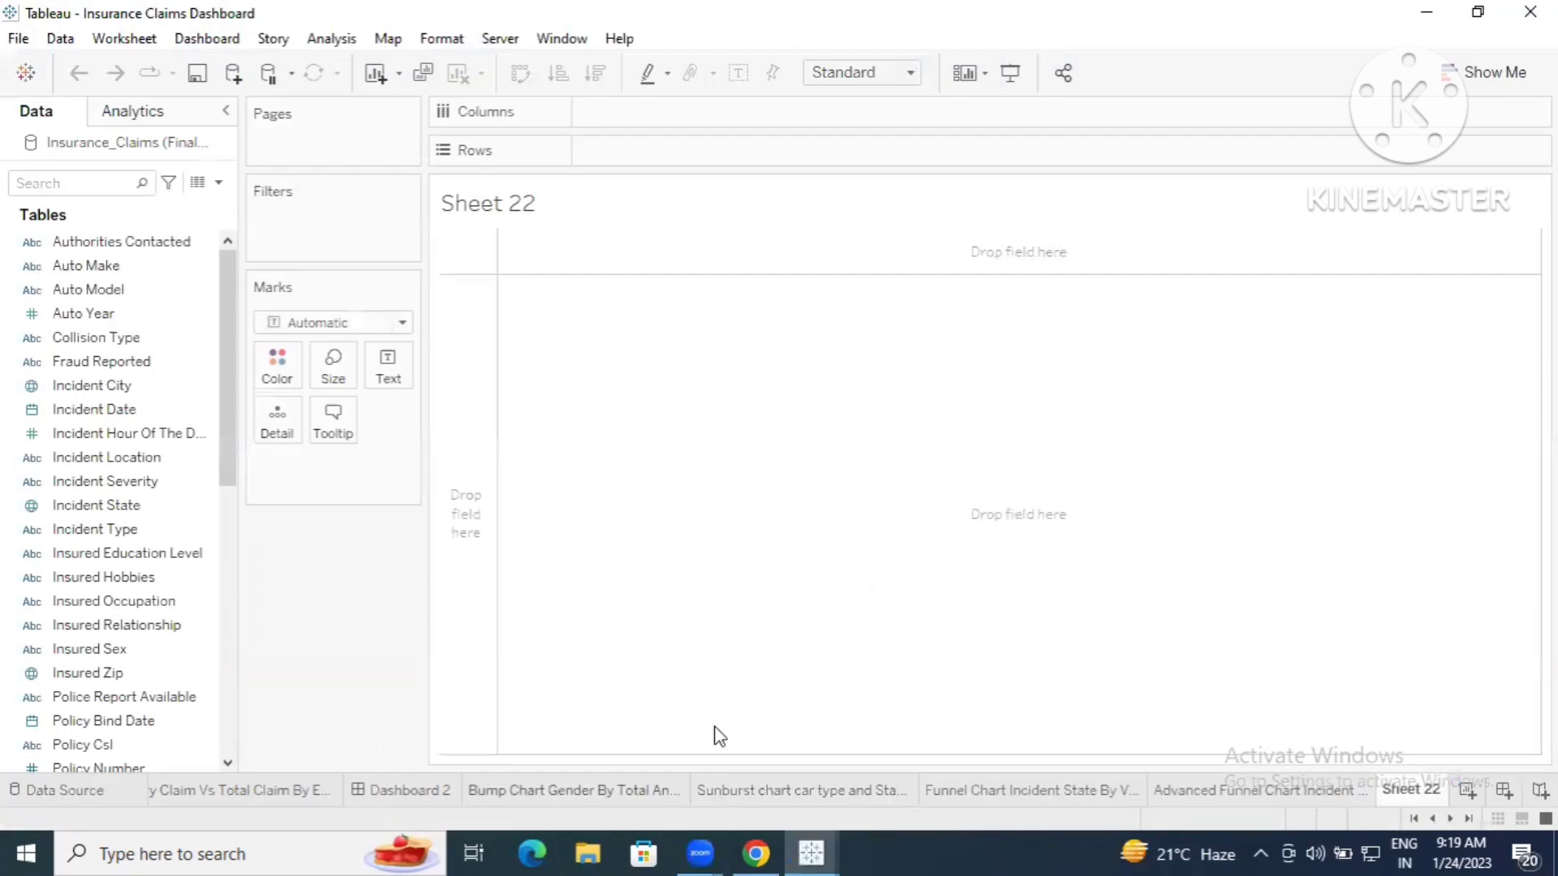
click(1414, 819)
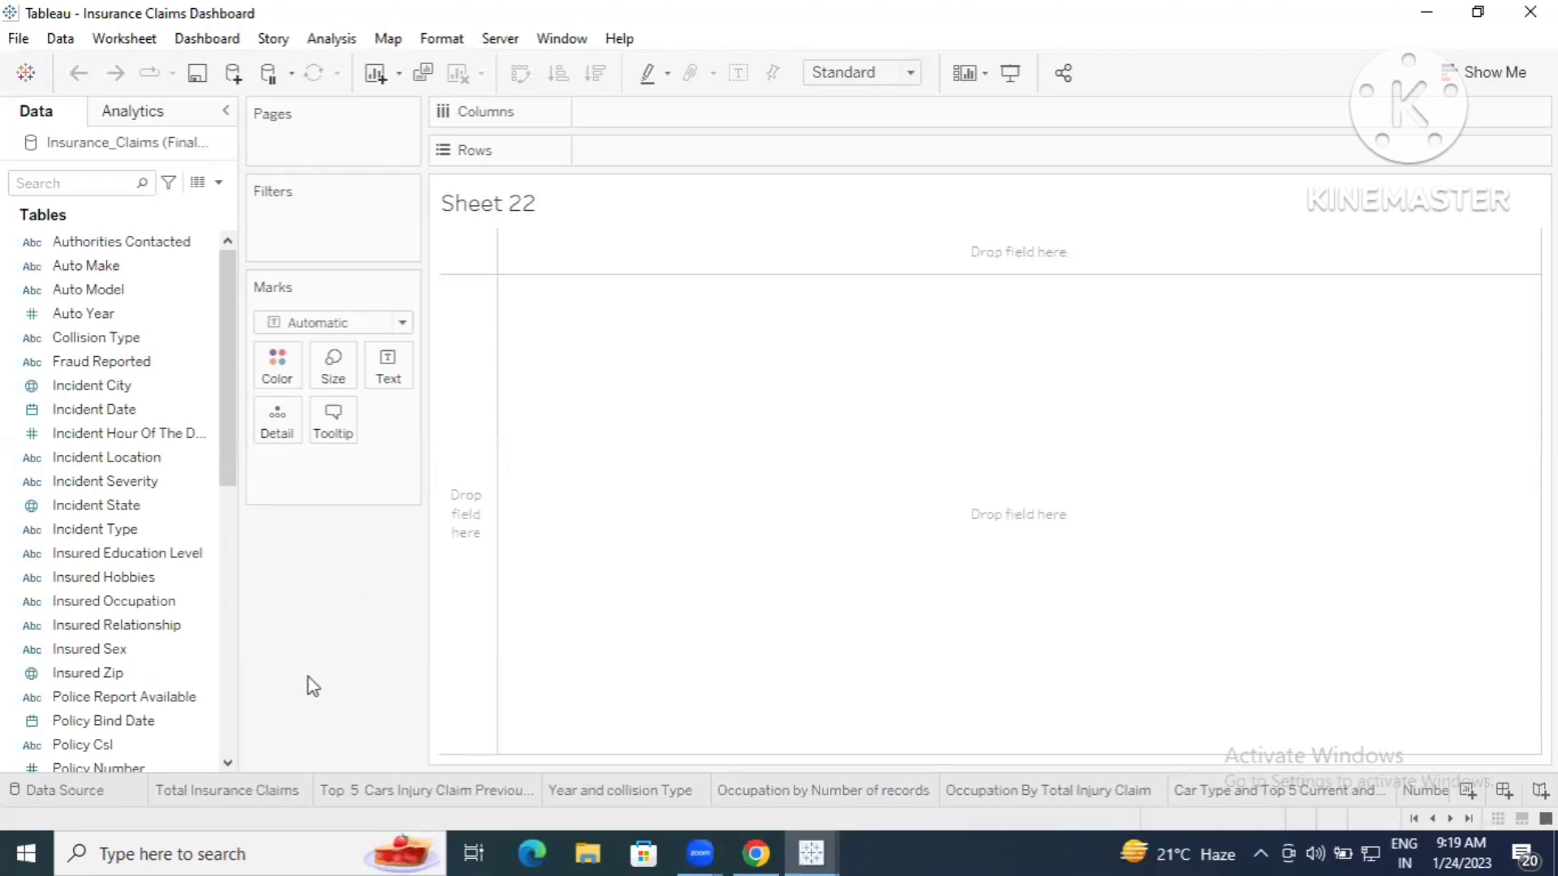
click(95, 798)
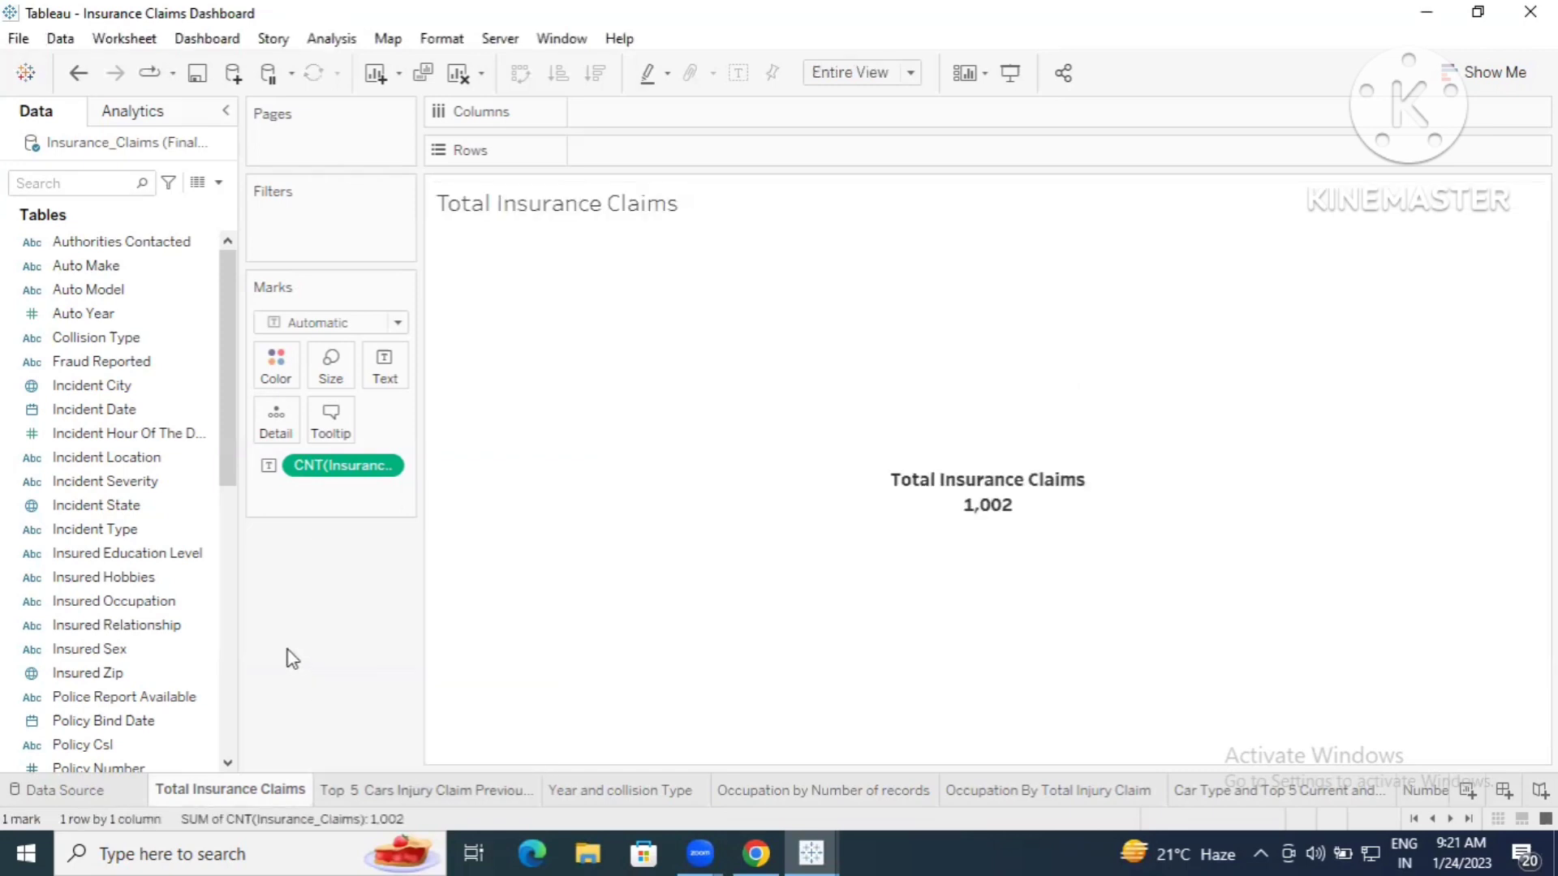
- Review the Top 5 Cars Injury Claim, Year and collision Type, and Occupation by Number of records worksheets
click(372, 789)
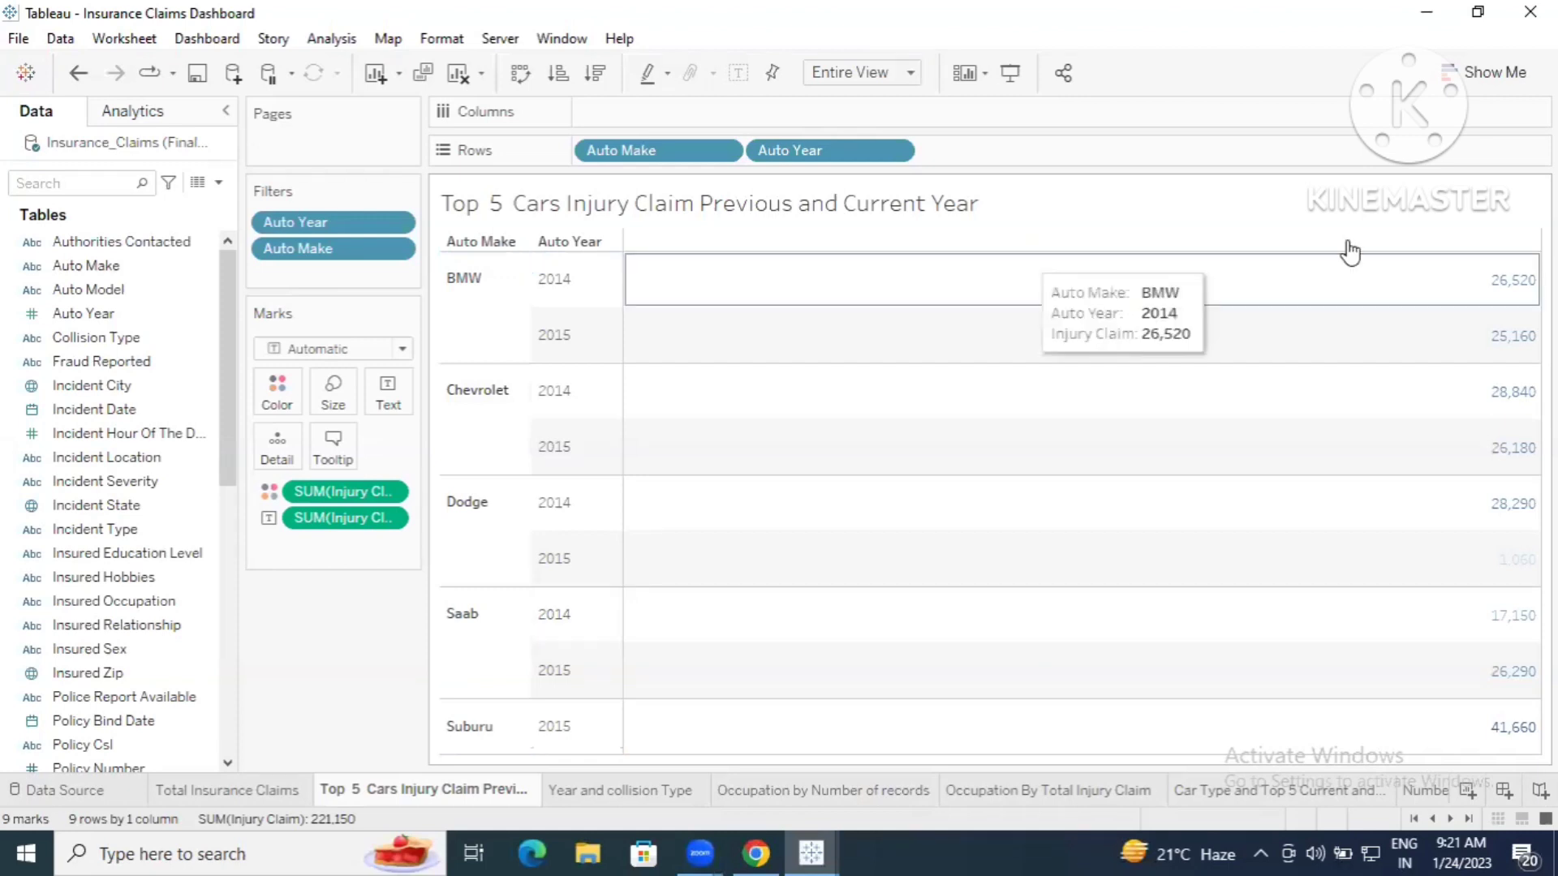
click(621, 789)
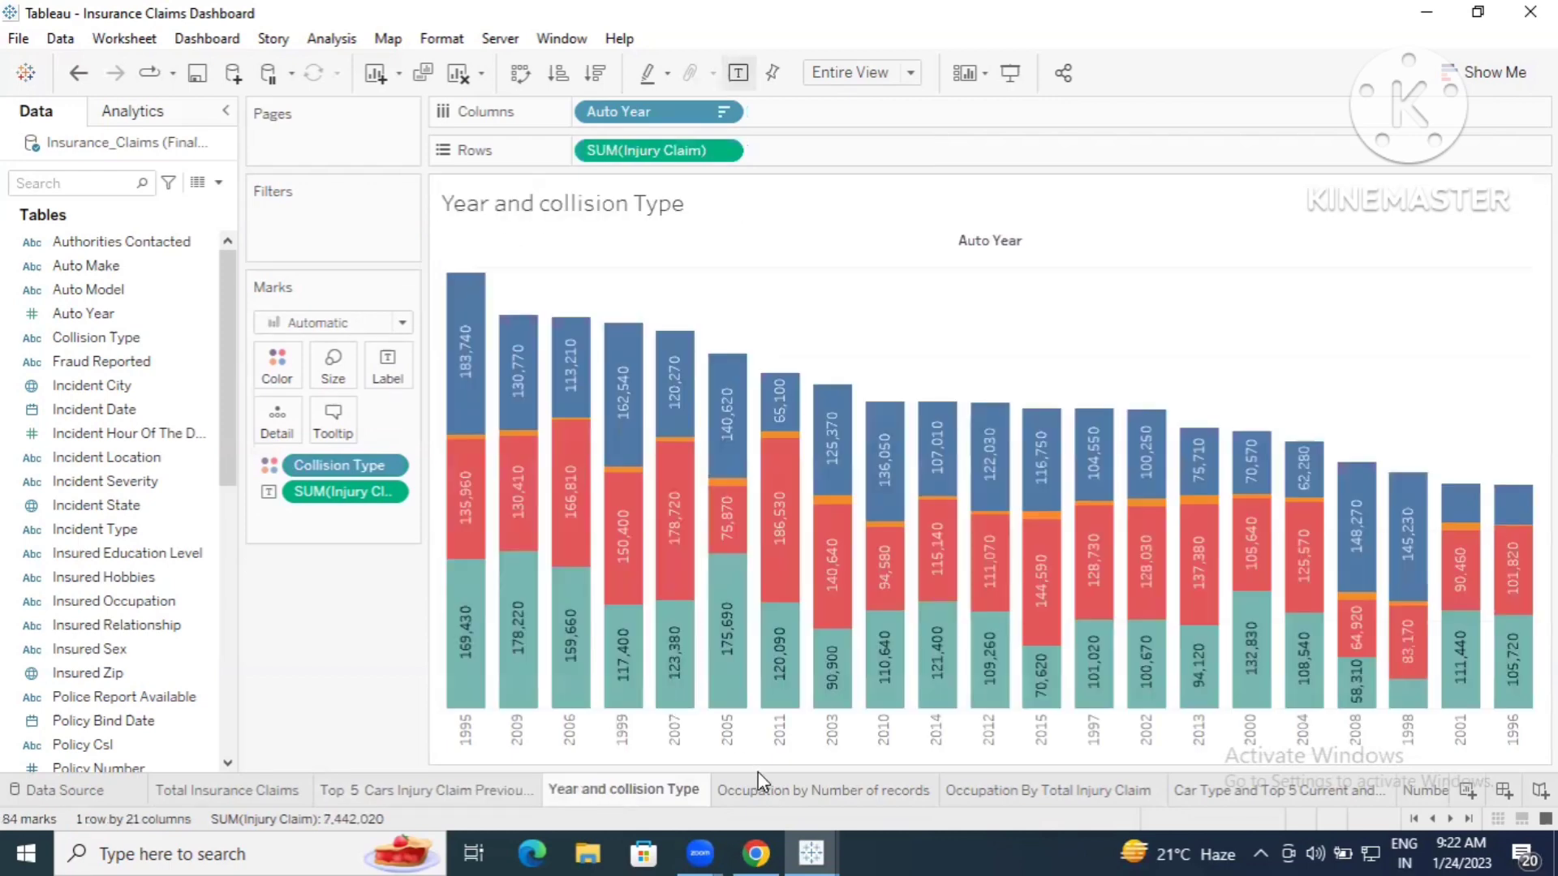
click(768, 786)
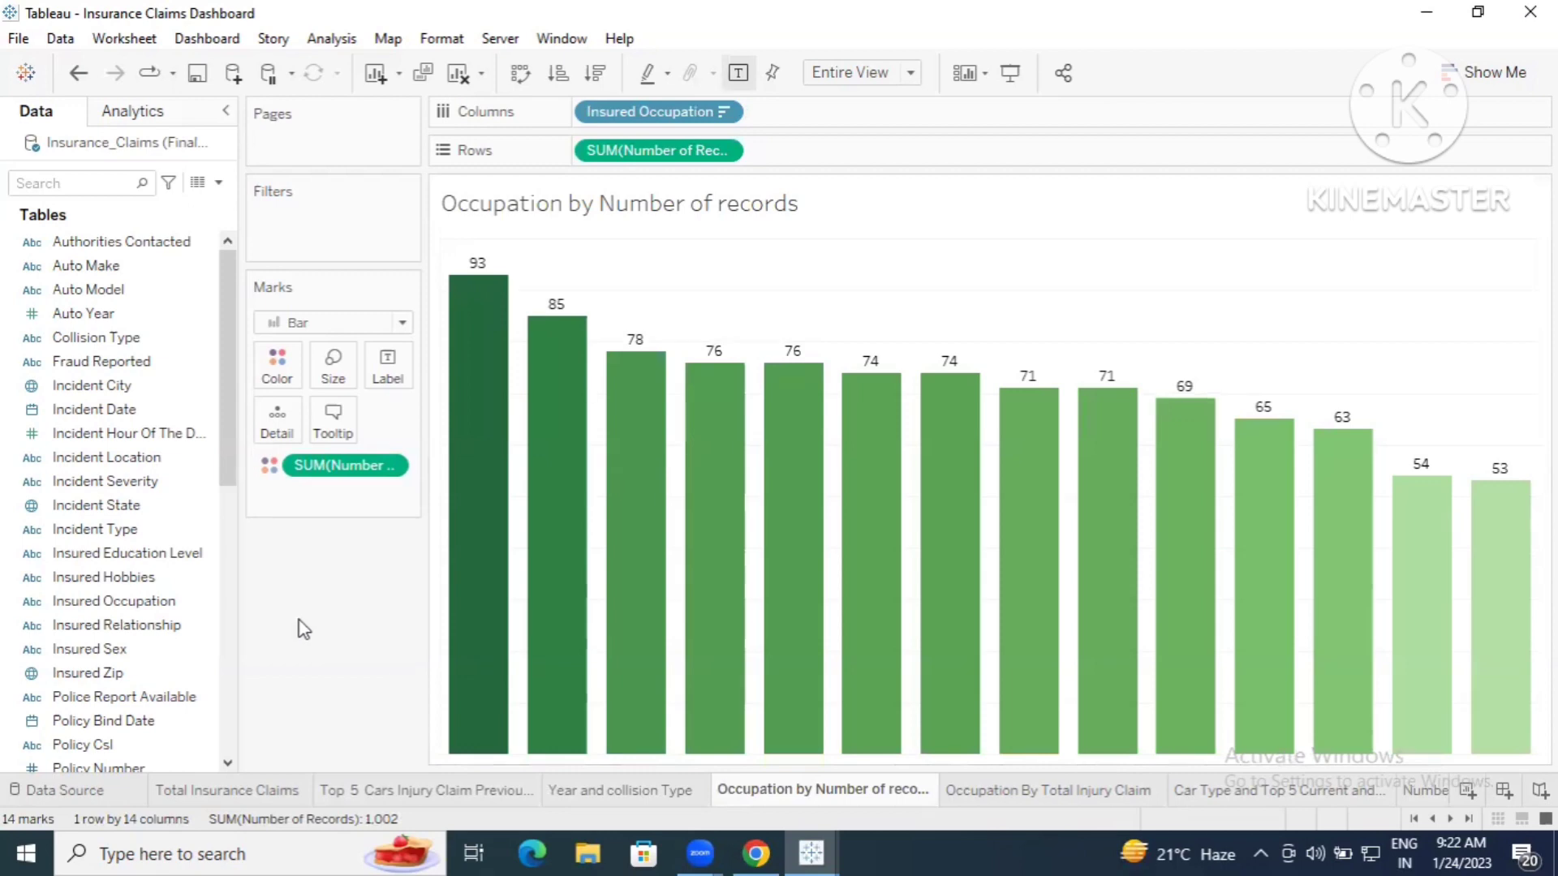
mouse_move(480, 409)
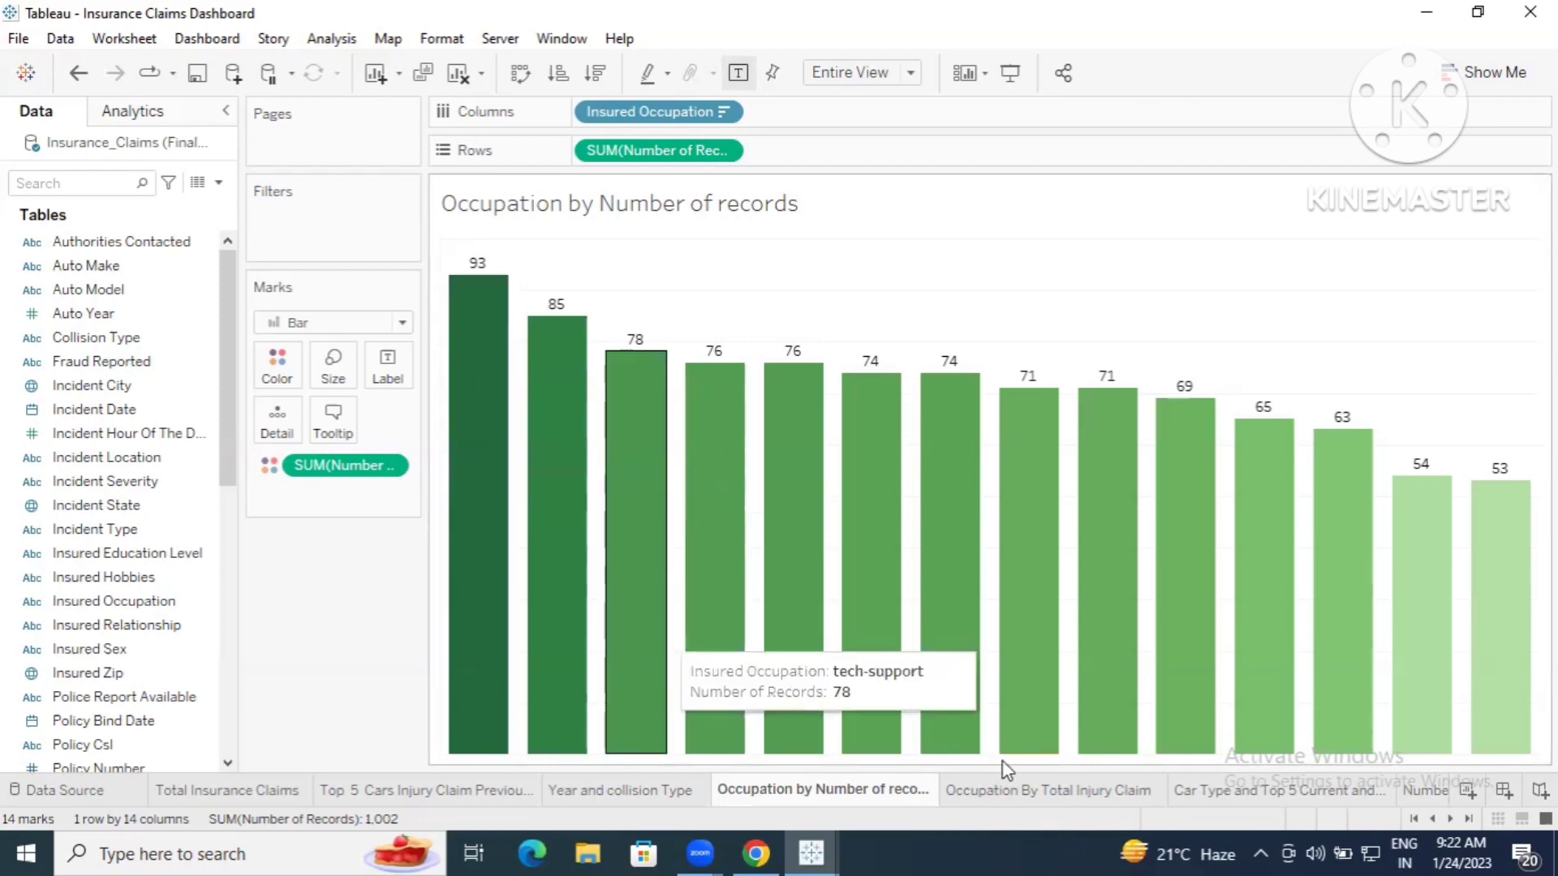
- Examine the Occupation By Total Injury Claim chart and the Car Type and Top 5 Current and Previous Year Total Claim Amount table
click(1032, 801)
mouse_move(1037, 688)
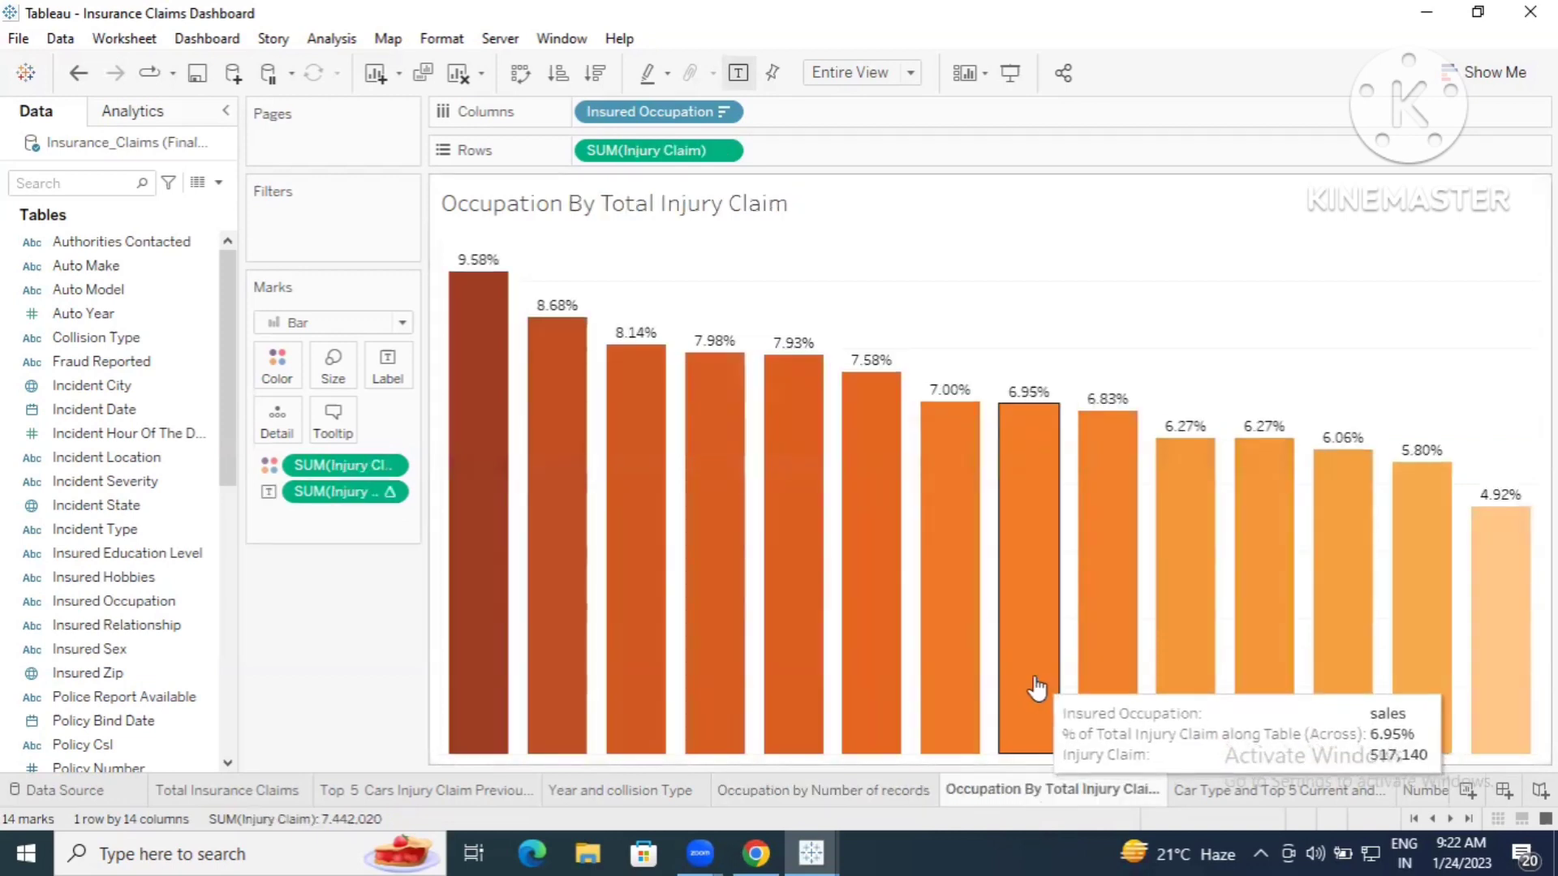
click(1296, 787)
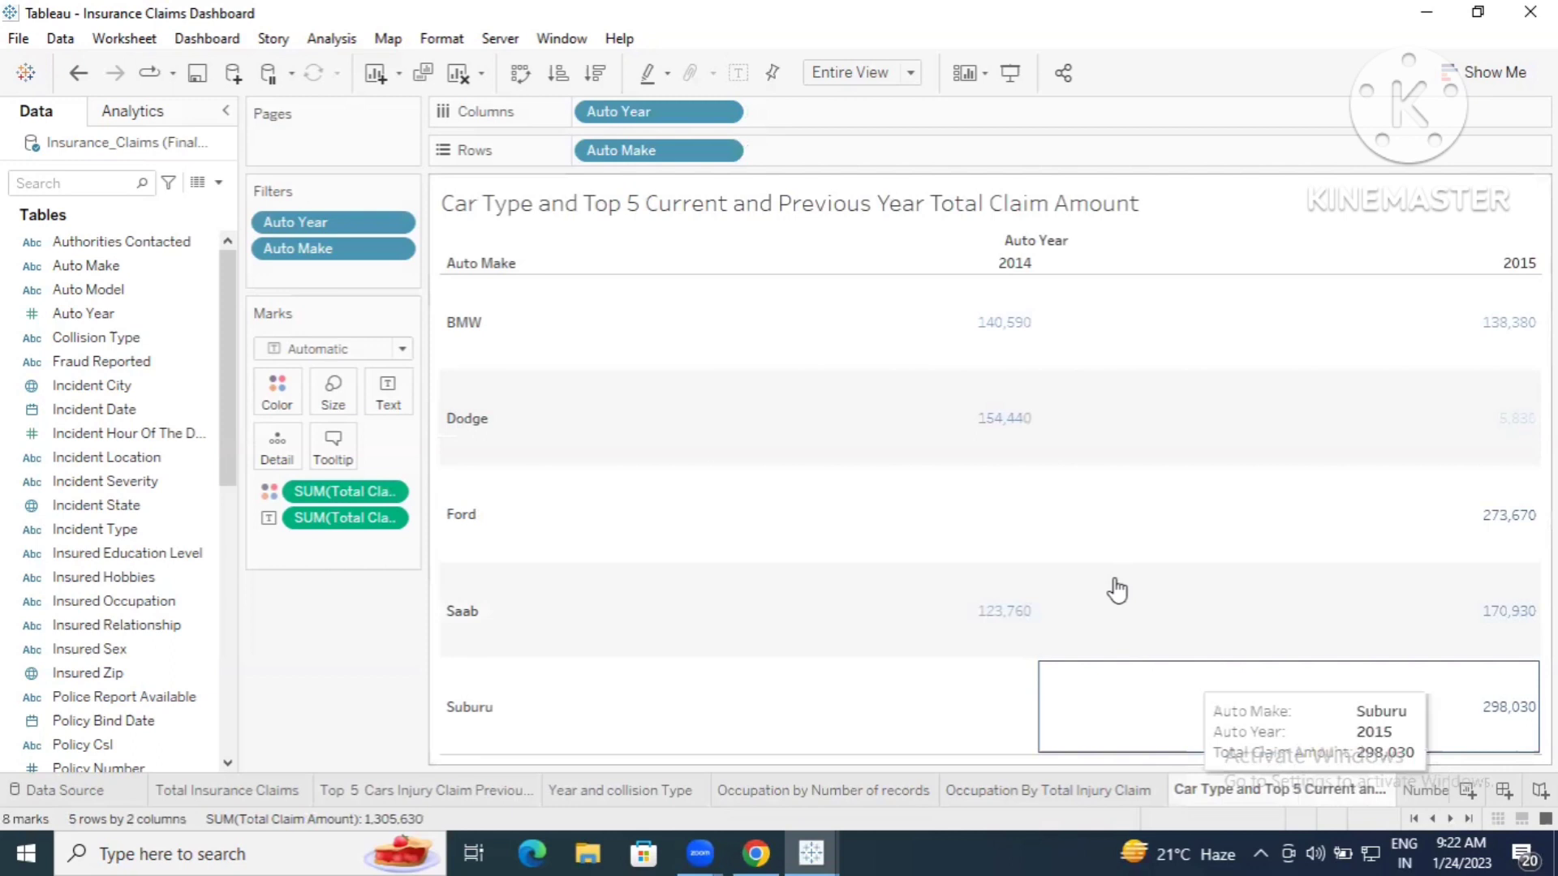
mouse_move(1117, 590)
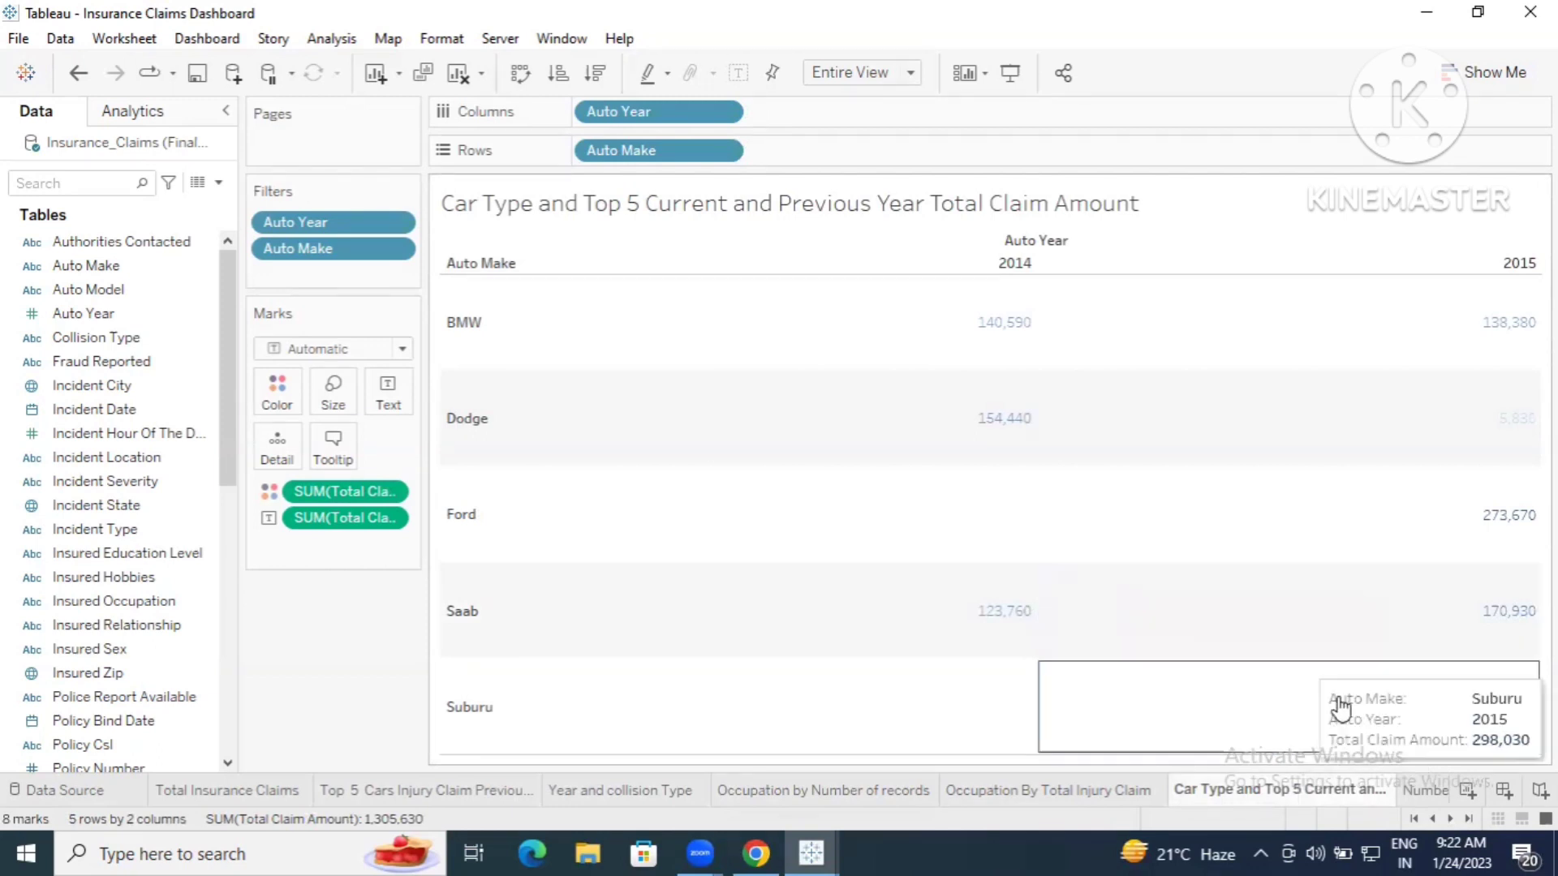
- Open the Number of Claims By auto make Type worksheet to view its treemap
click(1445, 814)
click(1445, 815)
click(1445, 815)
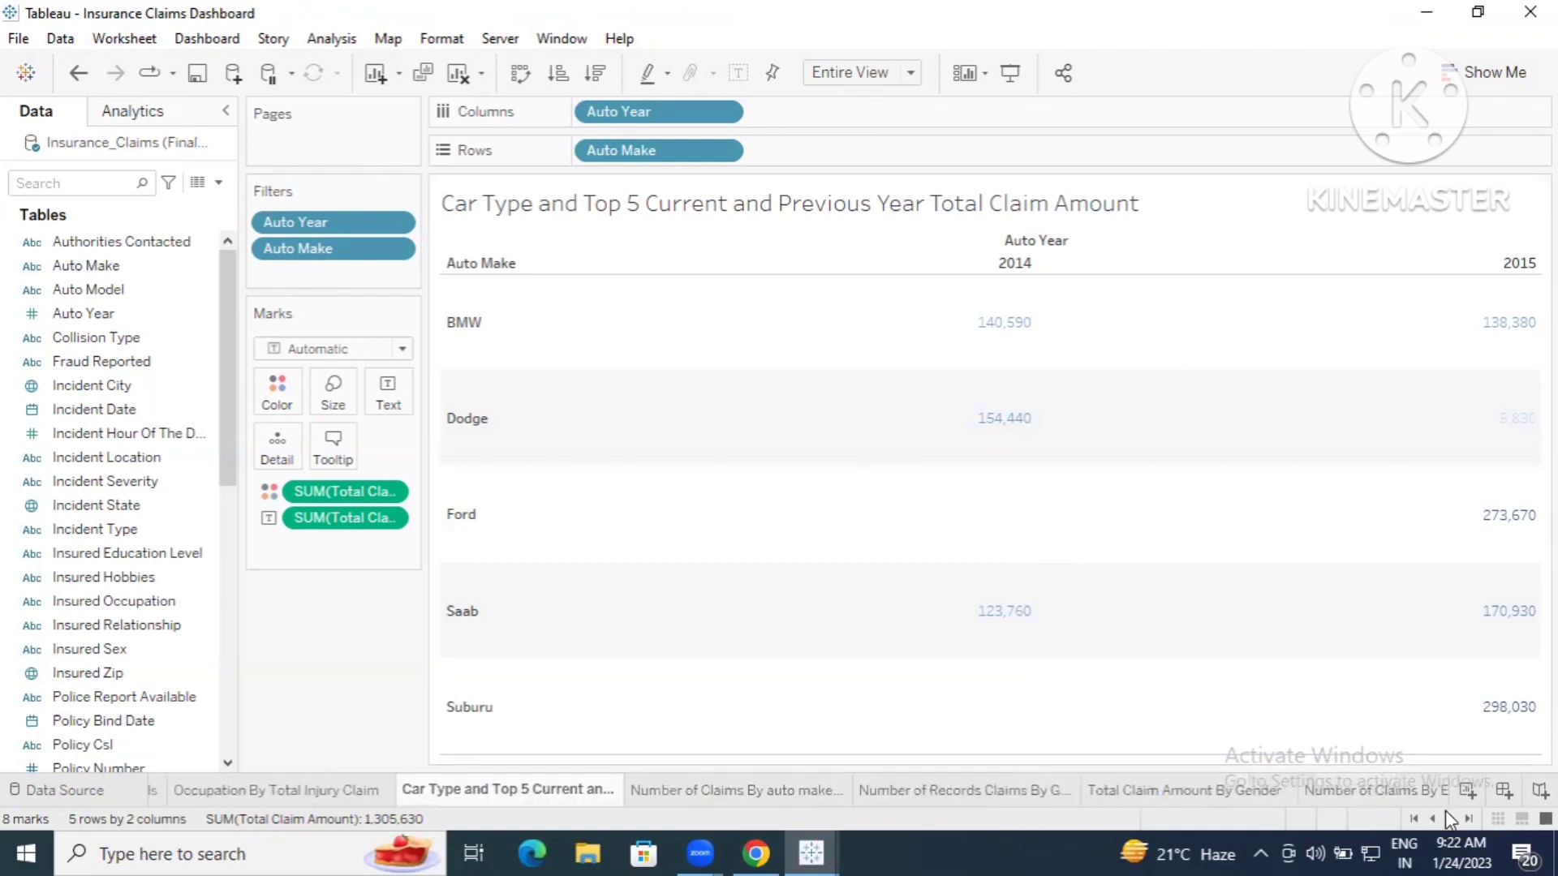
click(1445, 815)
click(1445, 815)
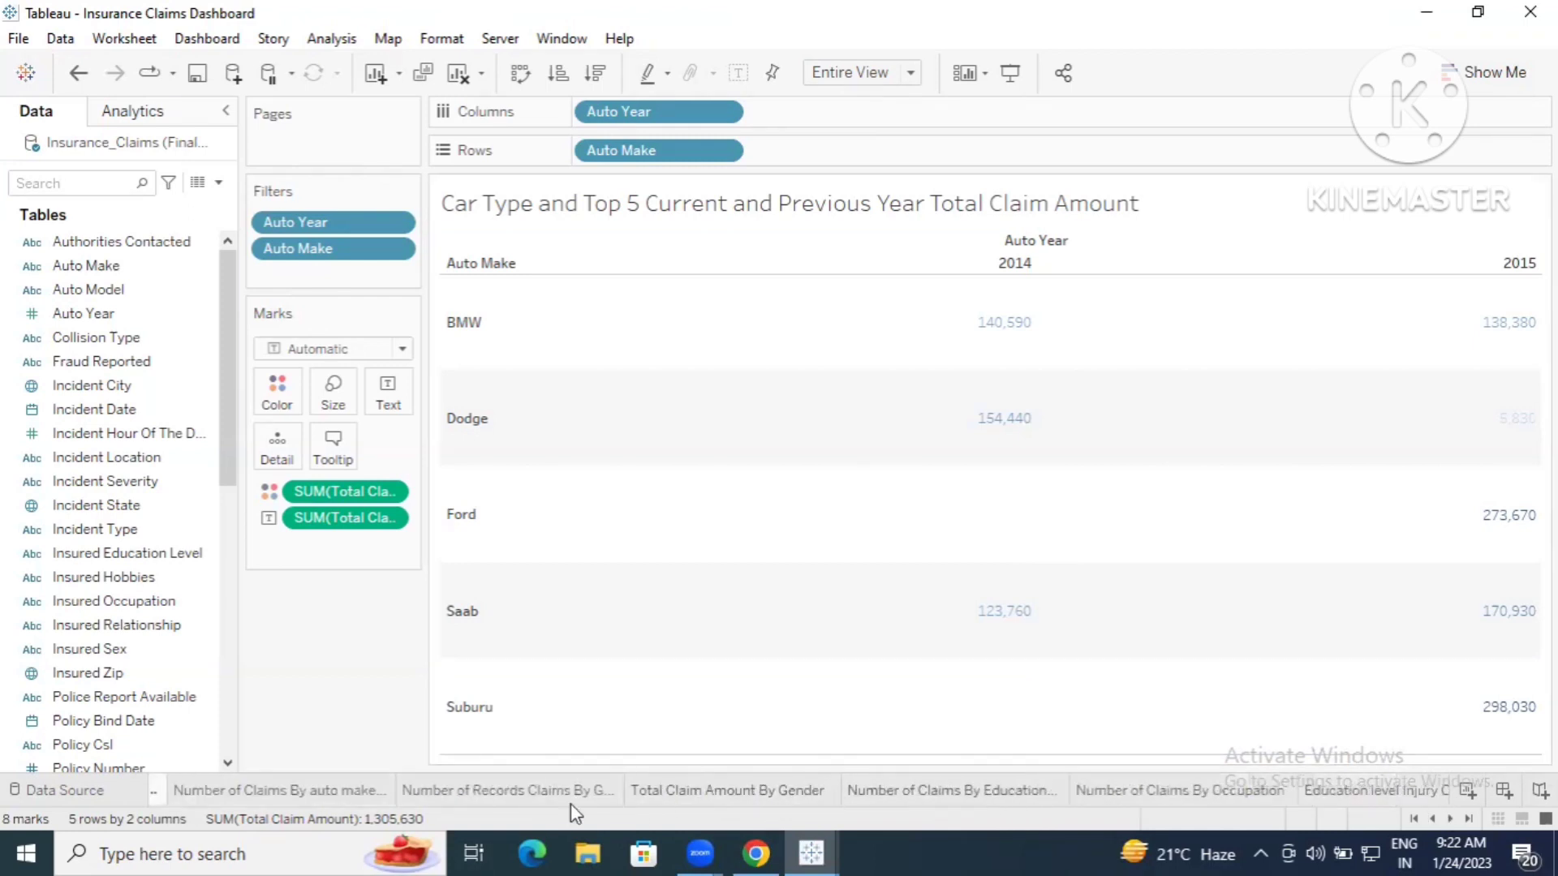
click(329, 796)
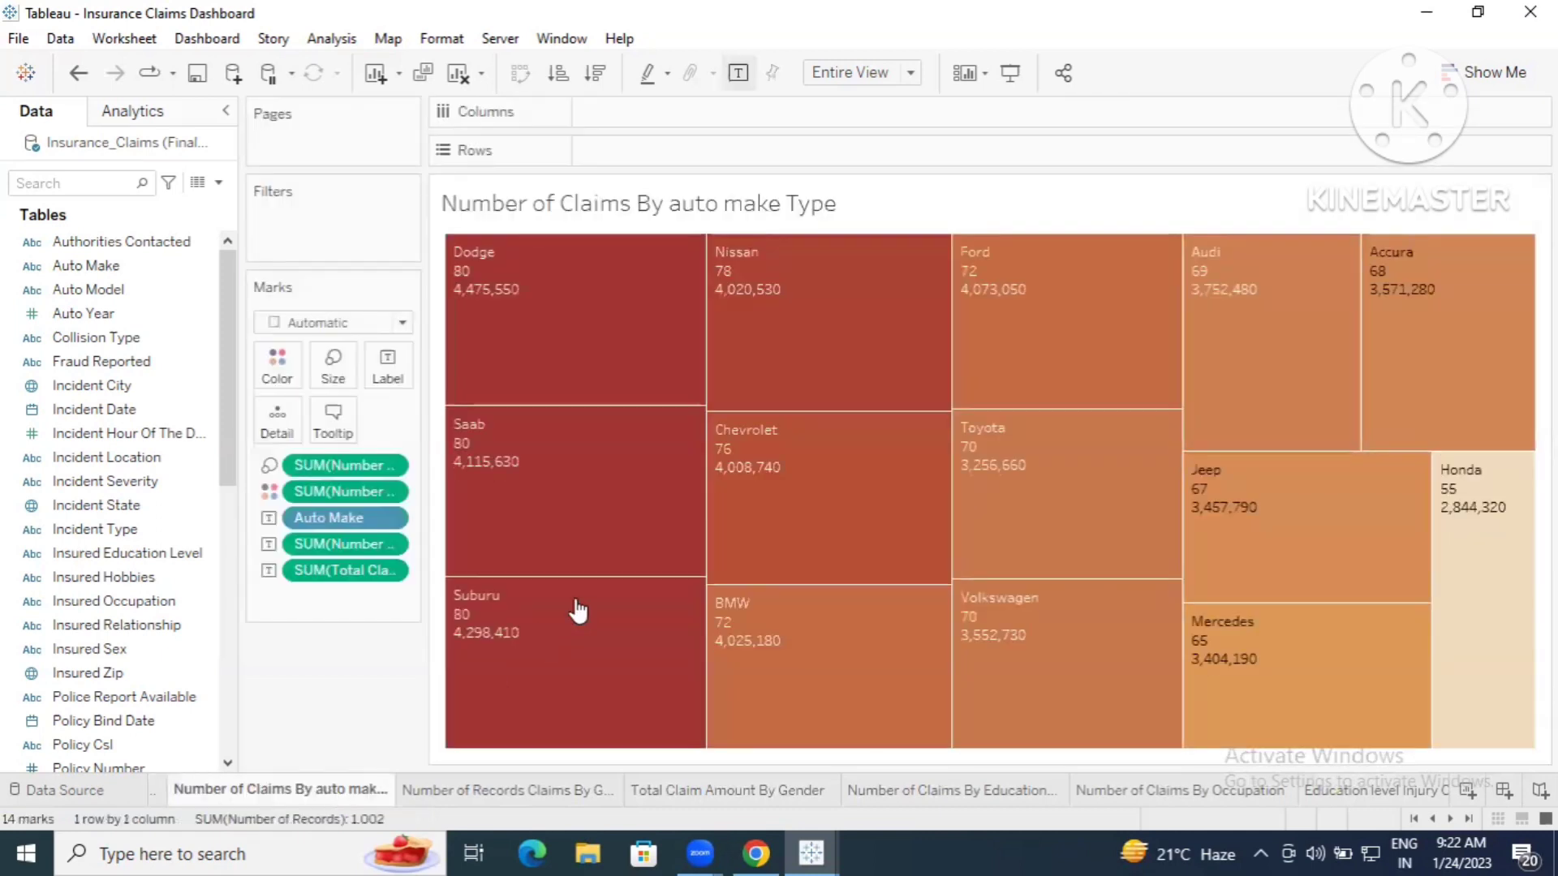
- Inspect the auto make treemap and the gender pie charts for number of records claims and total claim amount
mouse_move(581, 610)
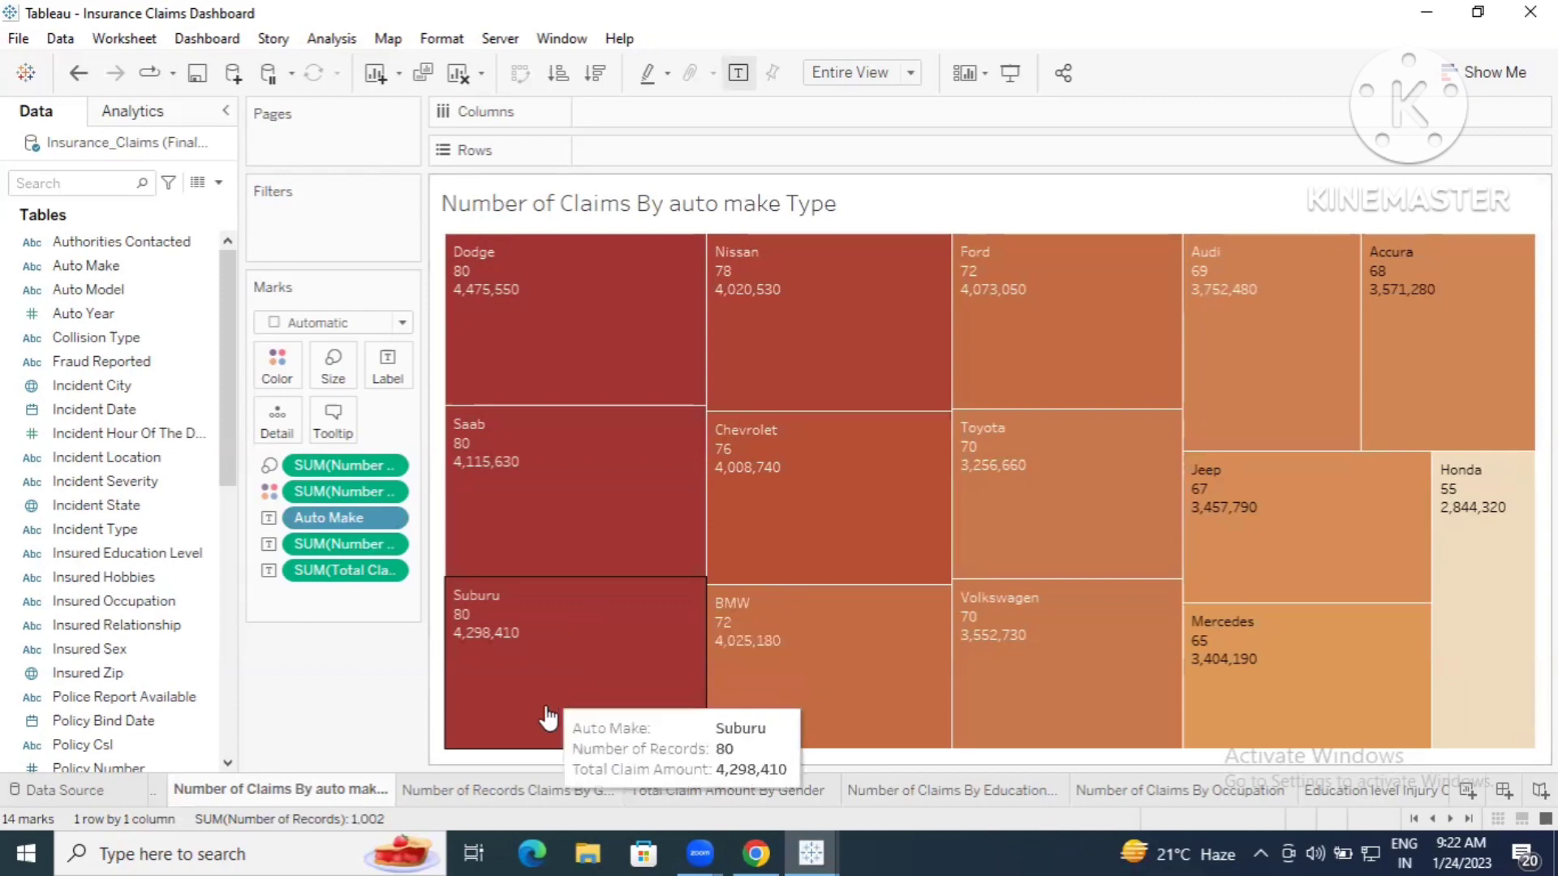
click(540, 789)
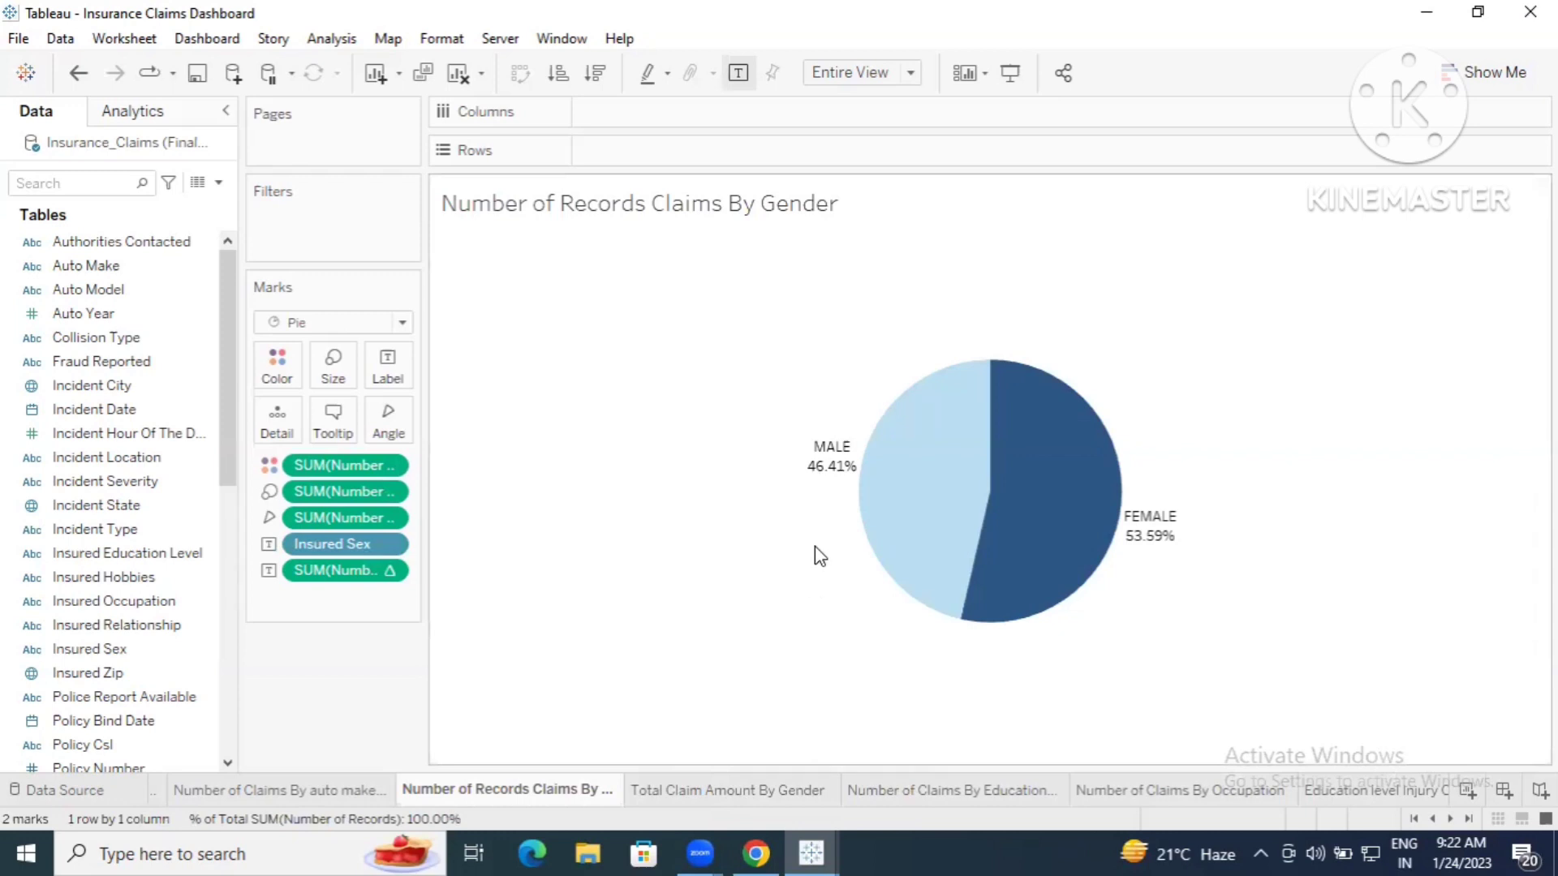
mouse_move(834, 464)
click(820, 789)
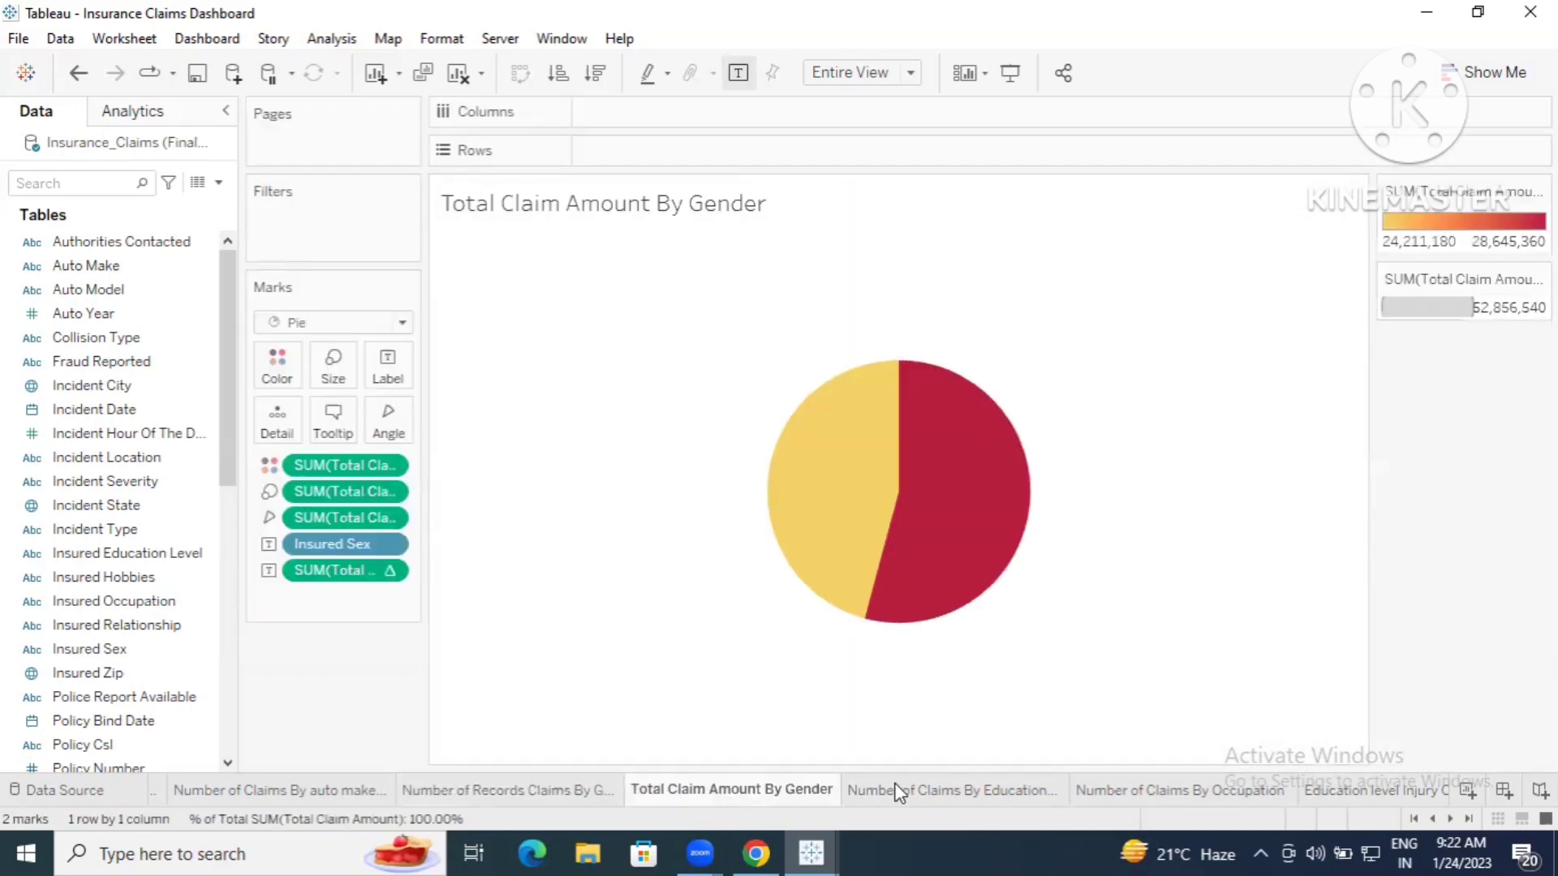
mouse_move(862, 487)
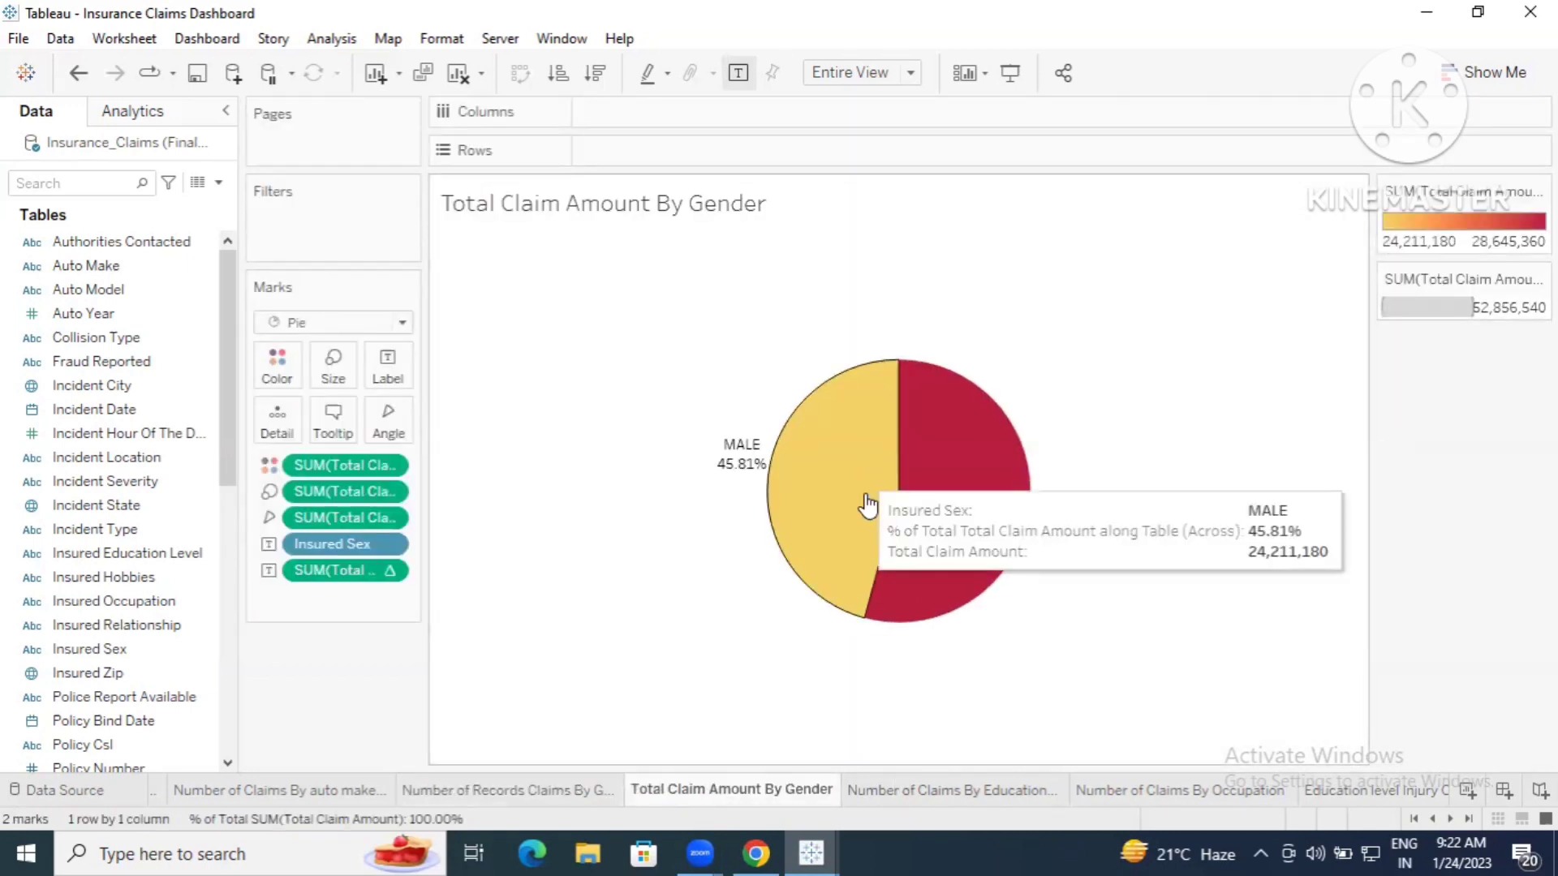
- Review the Number of Claims By Educational Level, Number of Claims By Occupation and Education level Injury Claim Amount bar charts
click(923, 791)
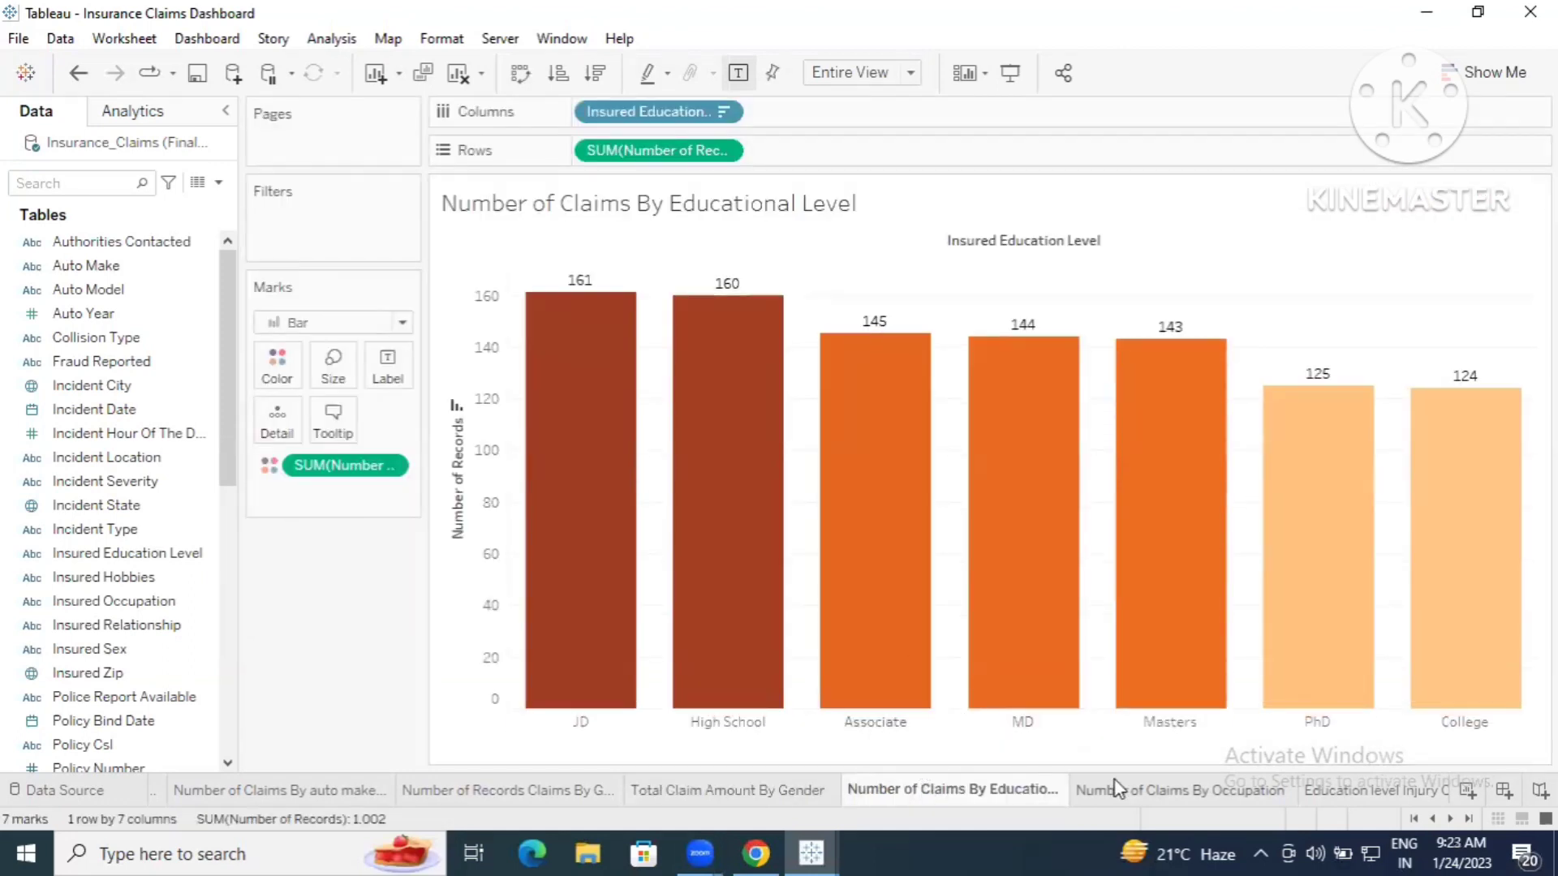
click(1118, 788)
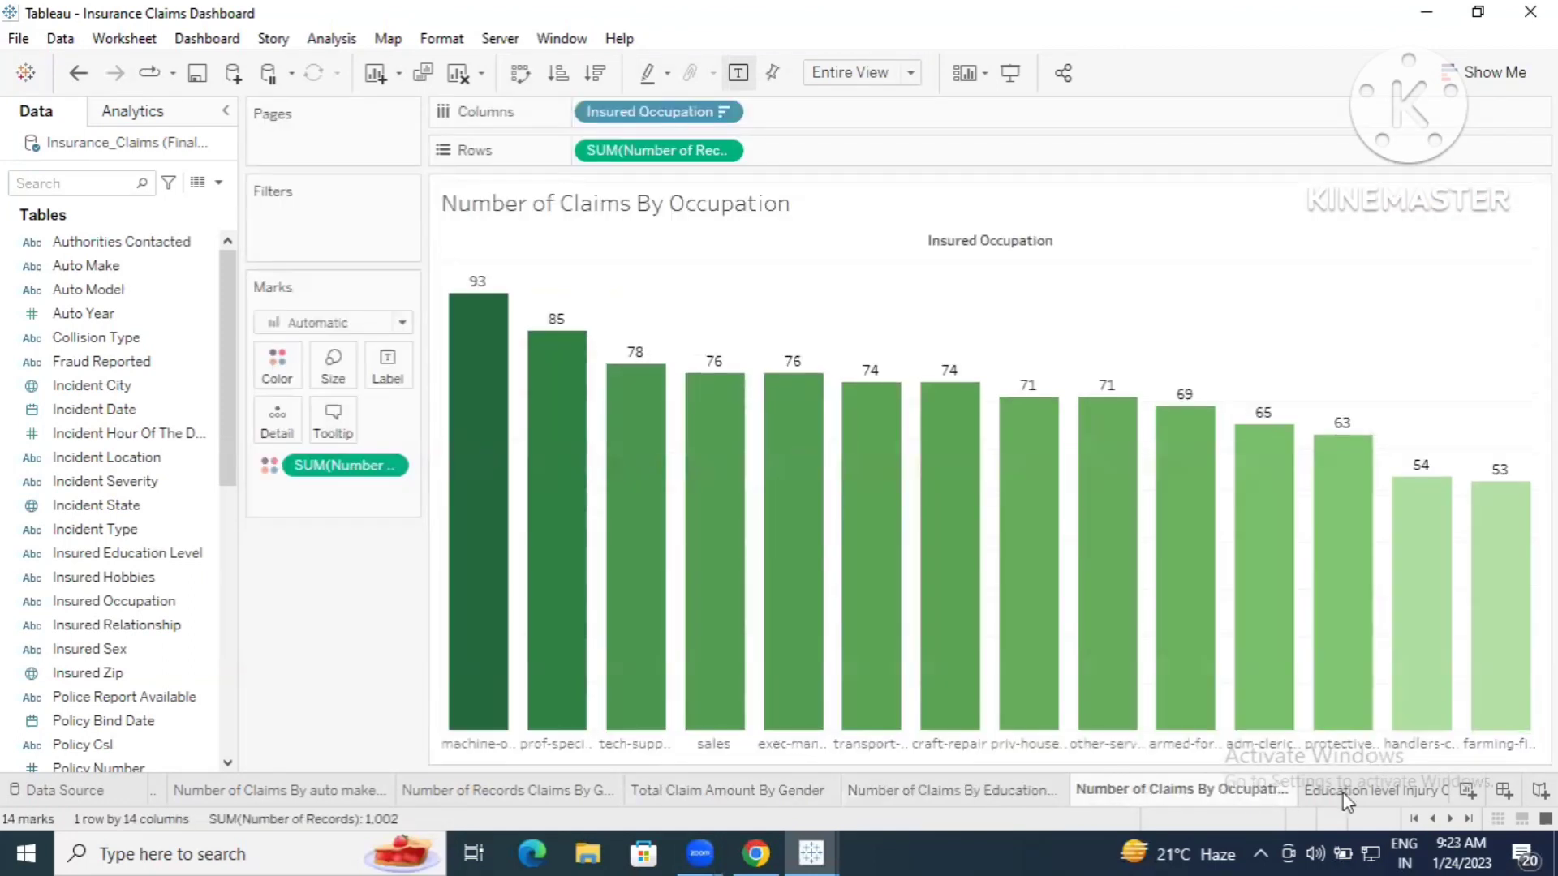
click(1344, 793)
mouse_move(1275, 626)
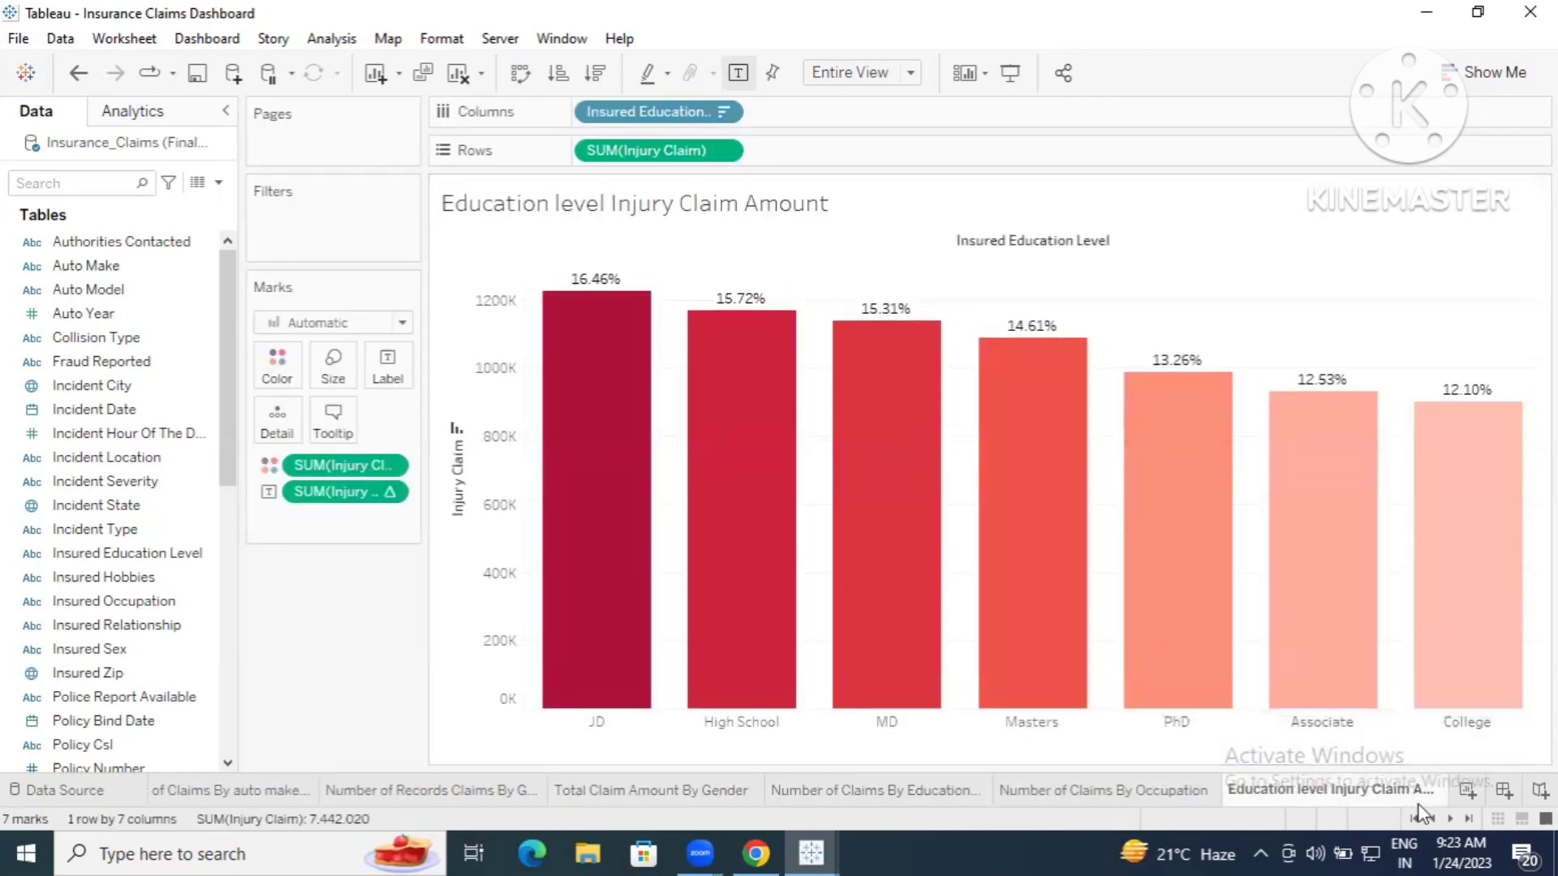
- Open Dashboard 2, the Insurance Claims Dashboard
click(1449, 818)
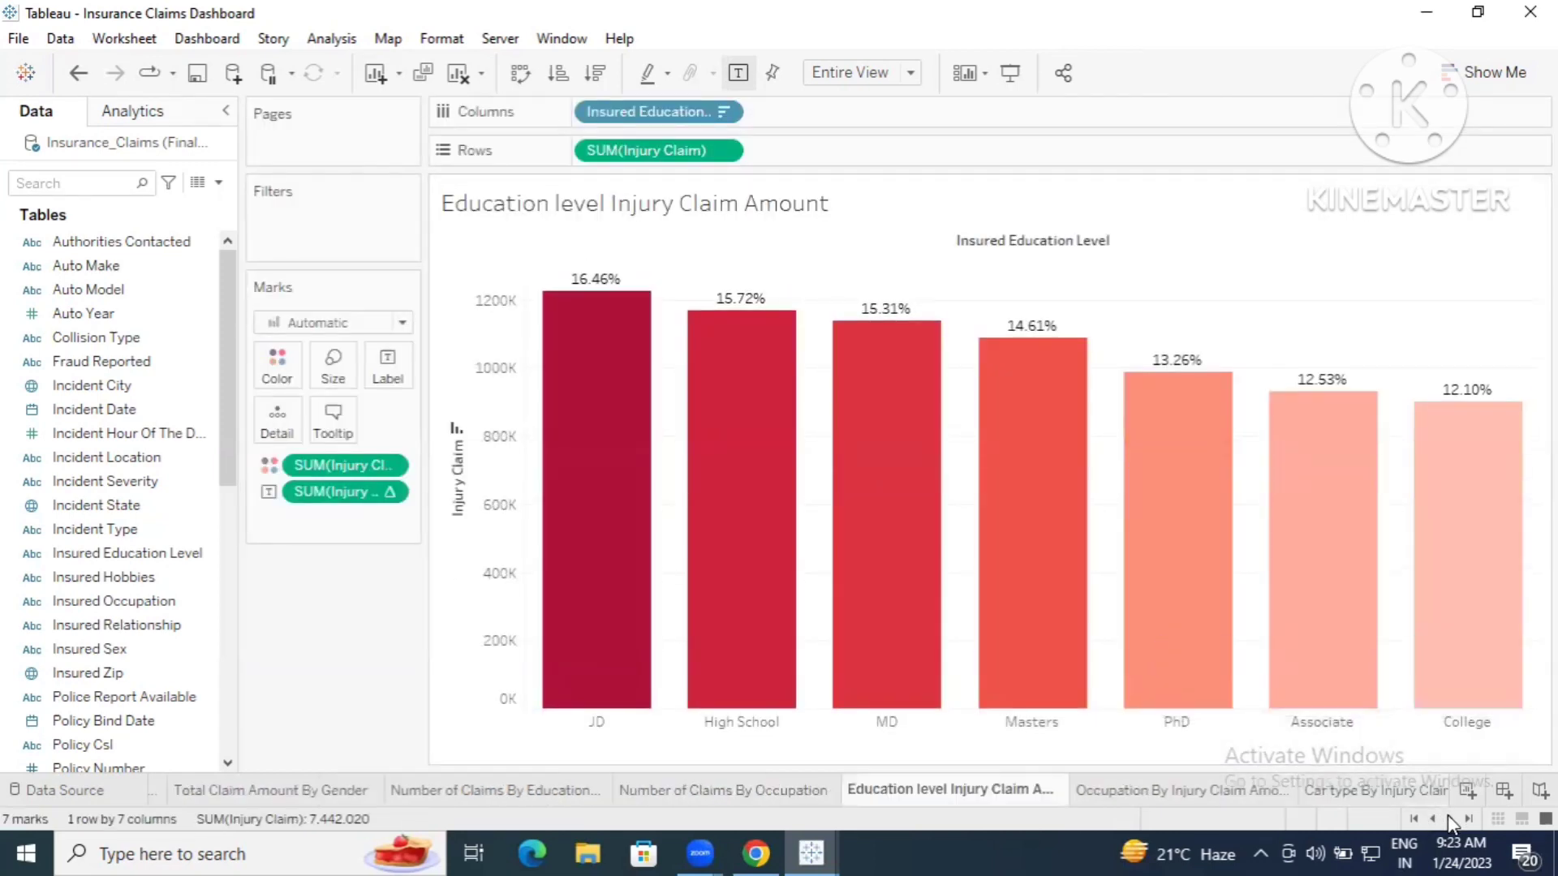
click(1449, 818)
click(1449, 818)
click(1449, 818)
click(1449, 818)
click(1449, 818)
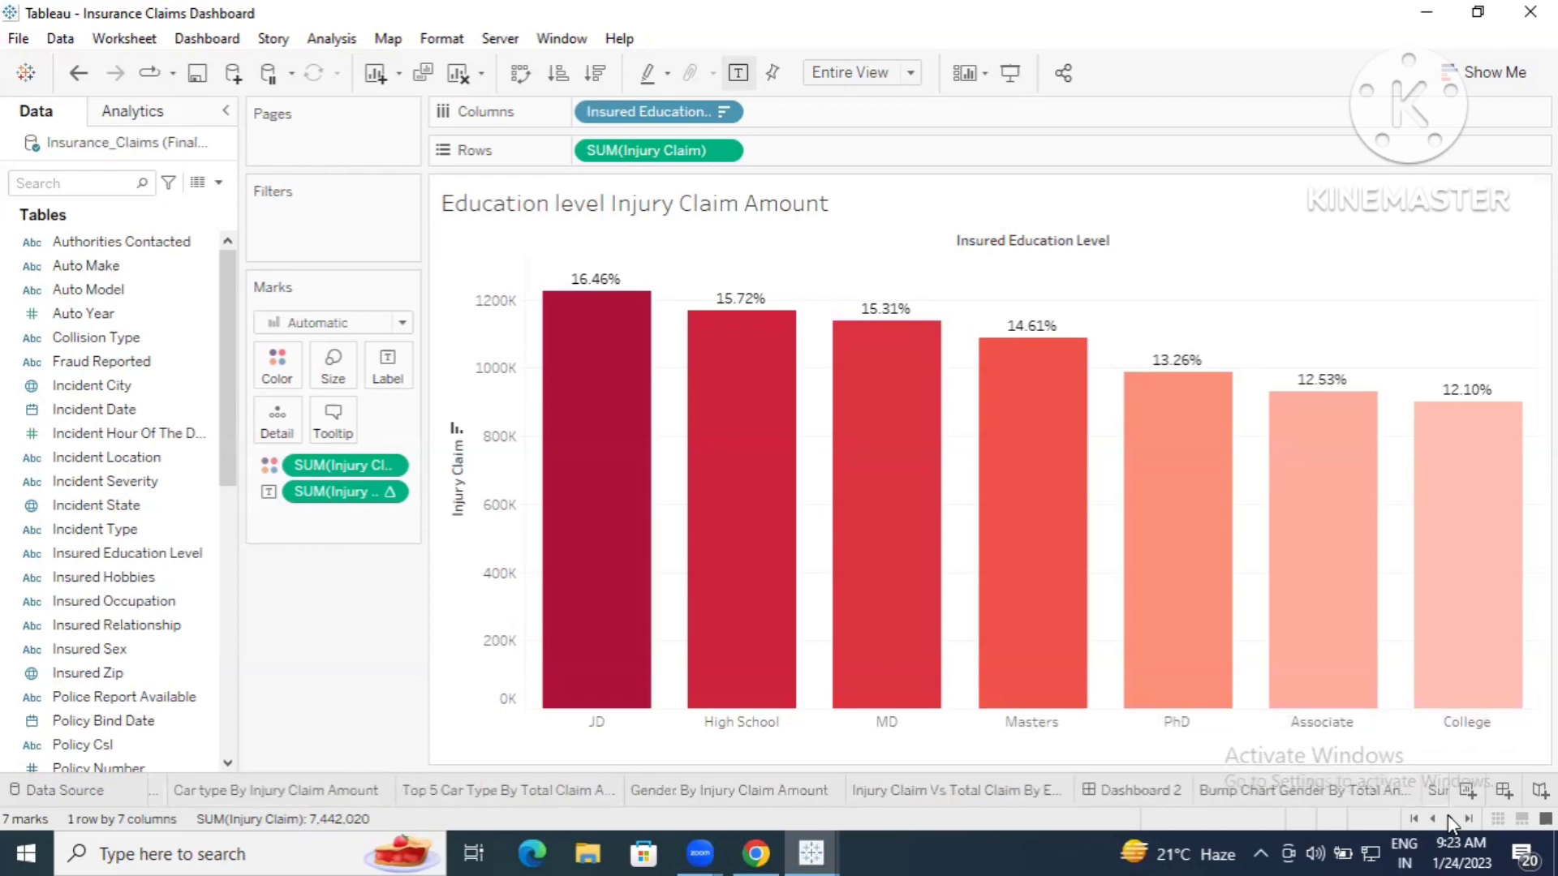
click(1162, 795)
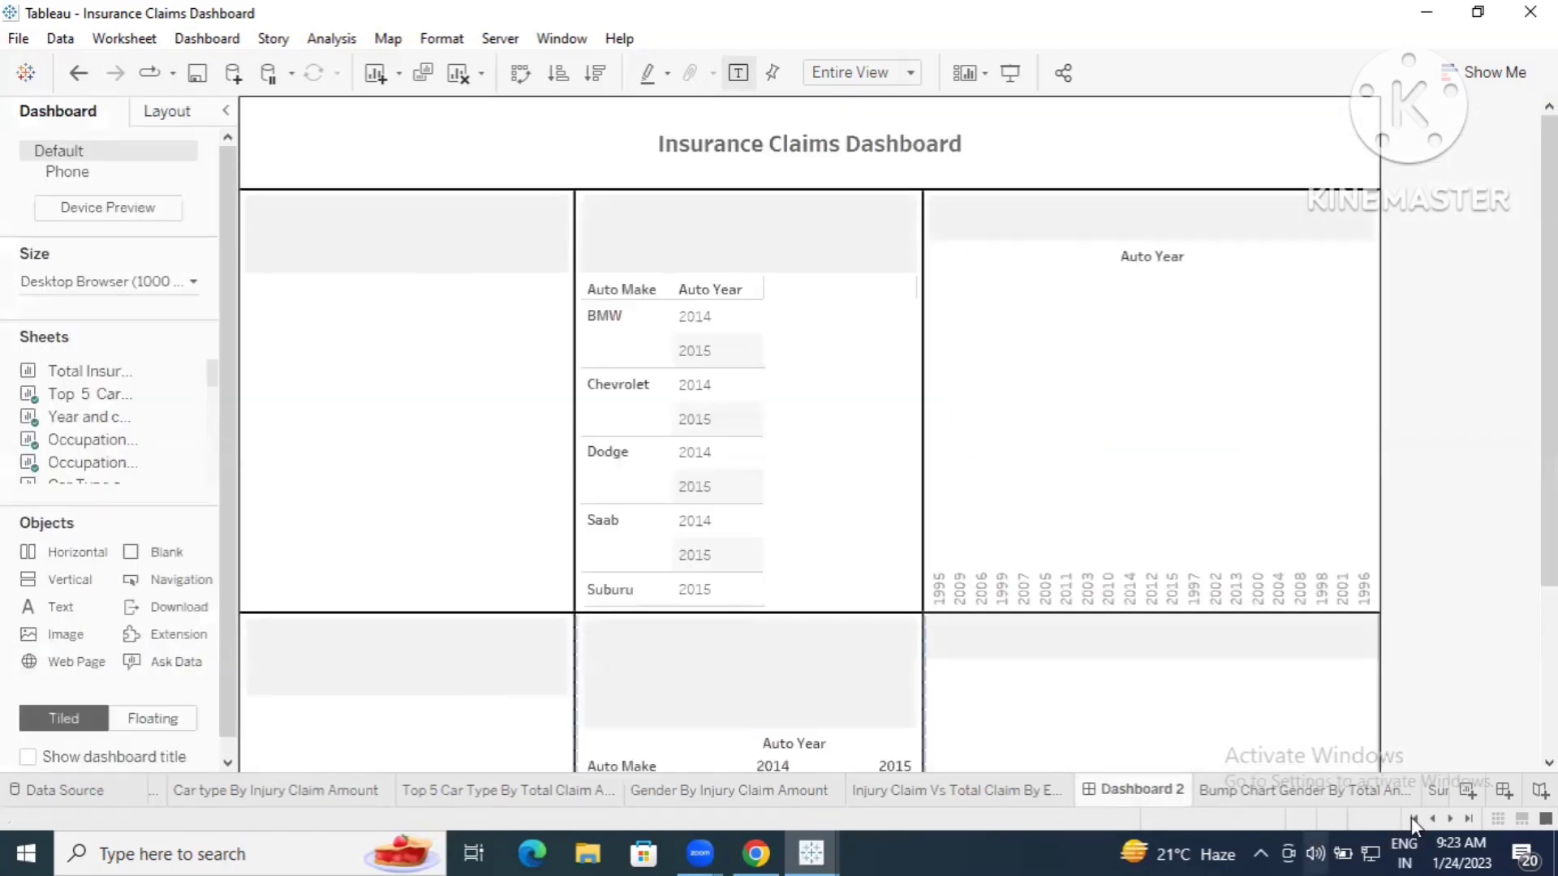
- Go back through the occupation charts, the Car Type and Top 5 total claim table and the auto make treemap
click(1412, 818)
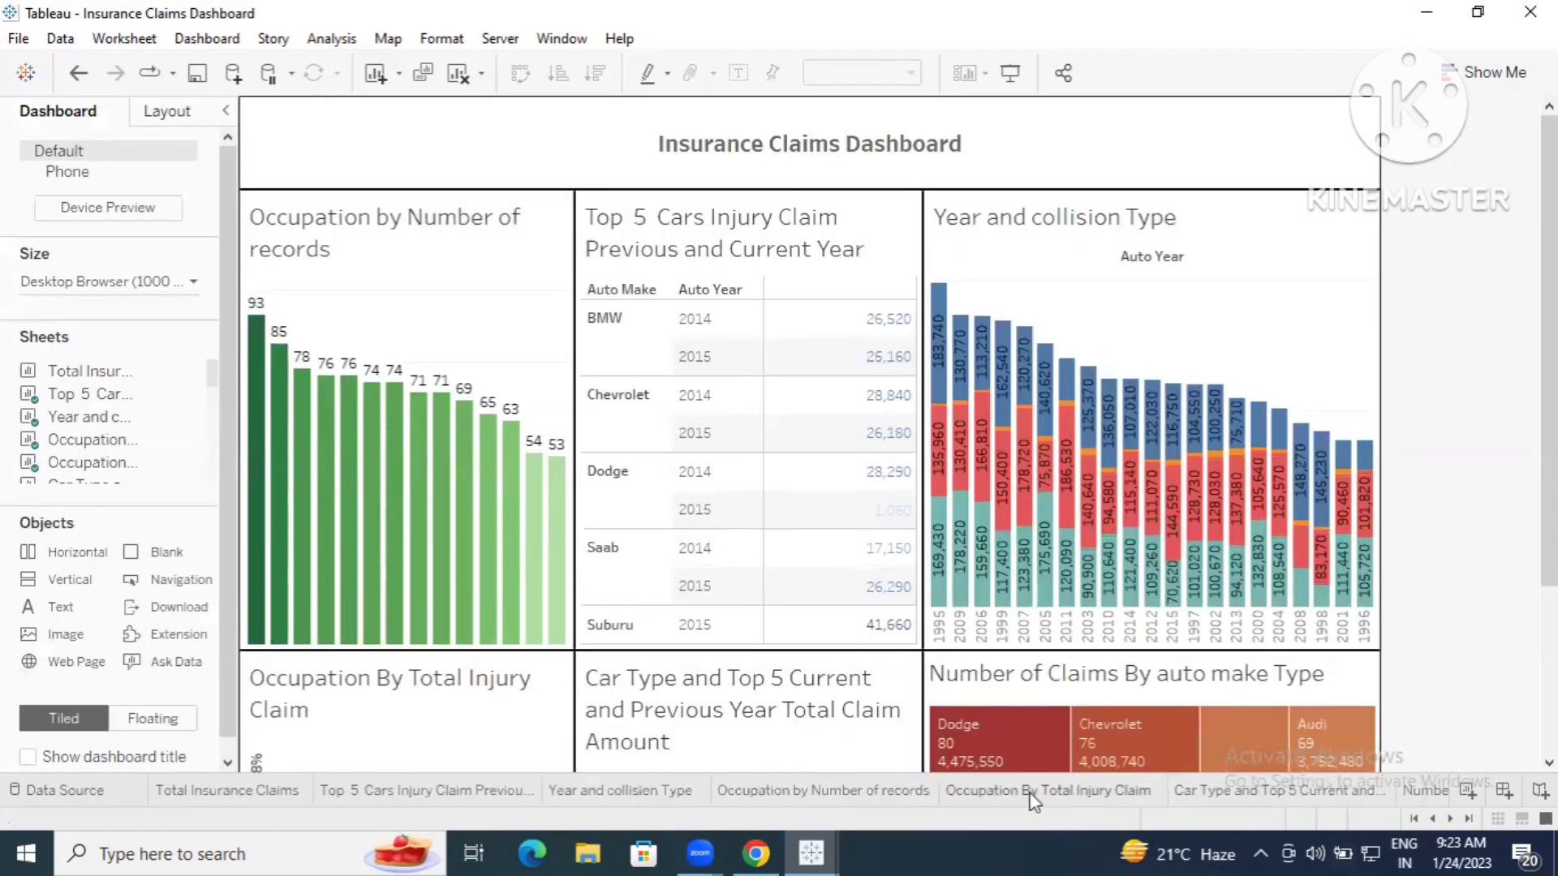
click(890, 796)
click(985, 794)
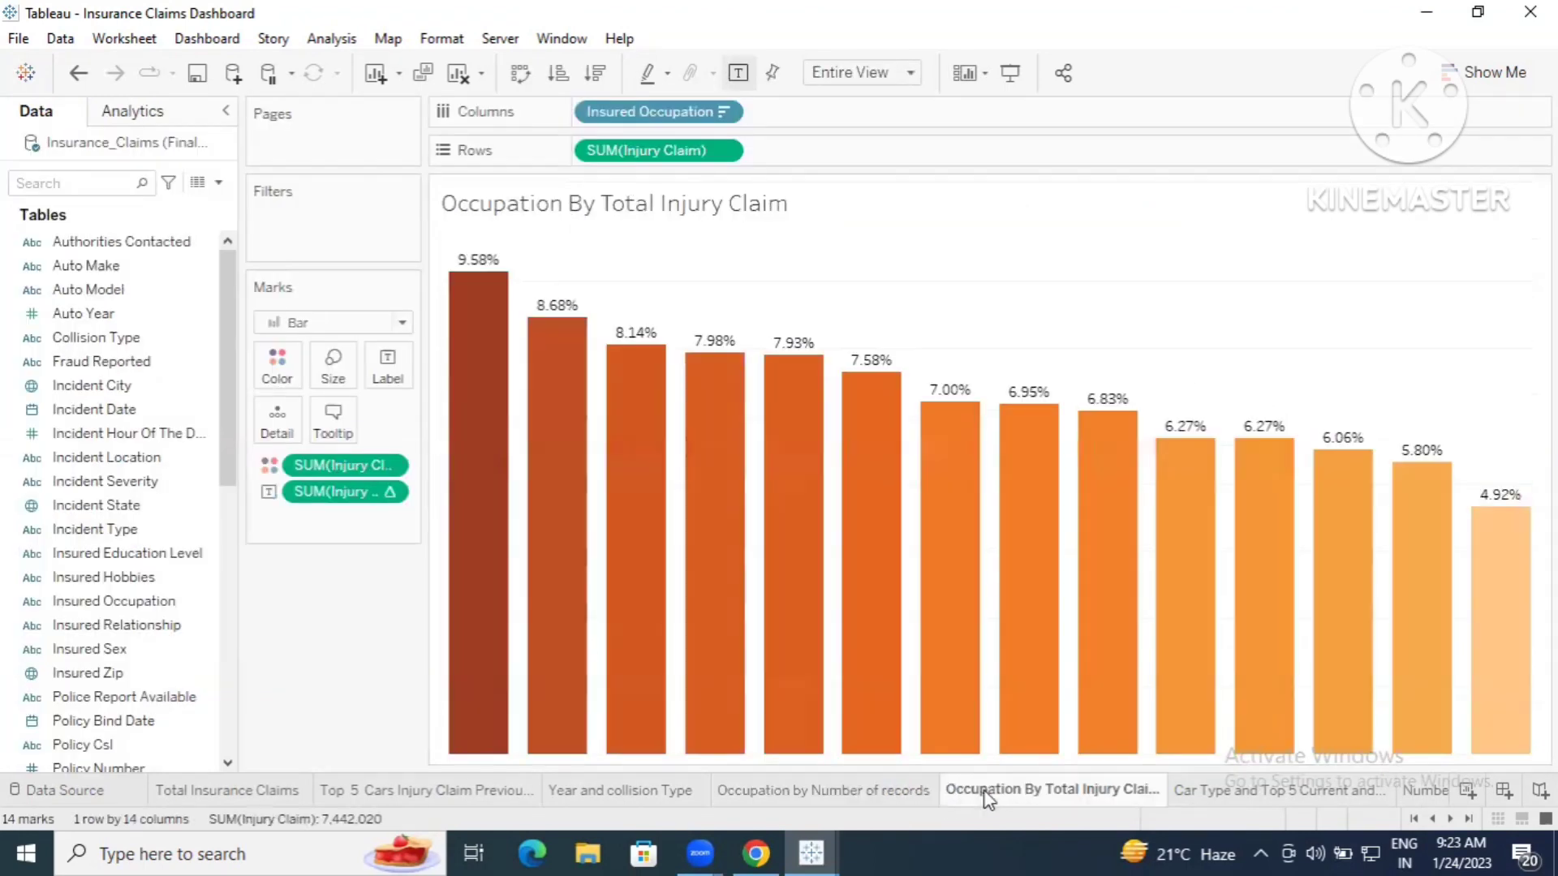
click(1215, 790)
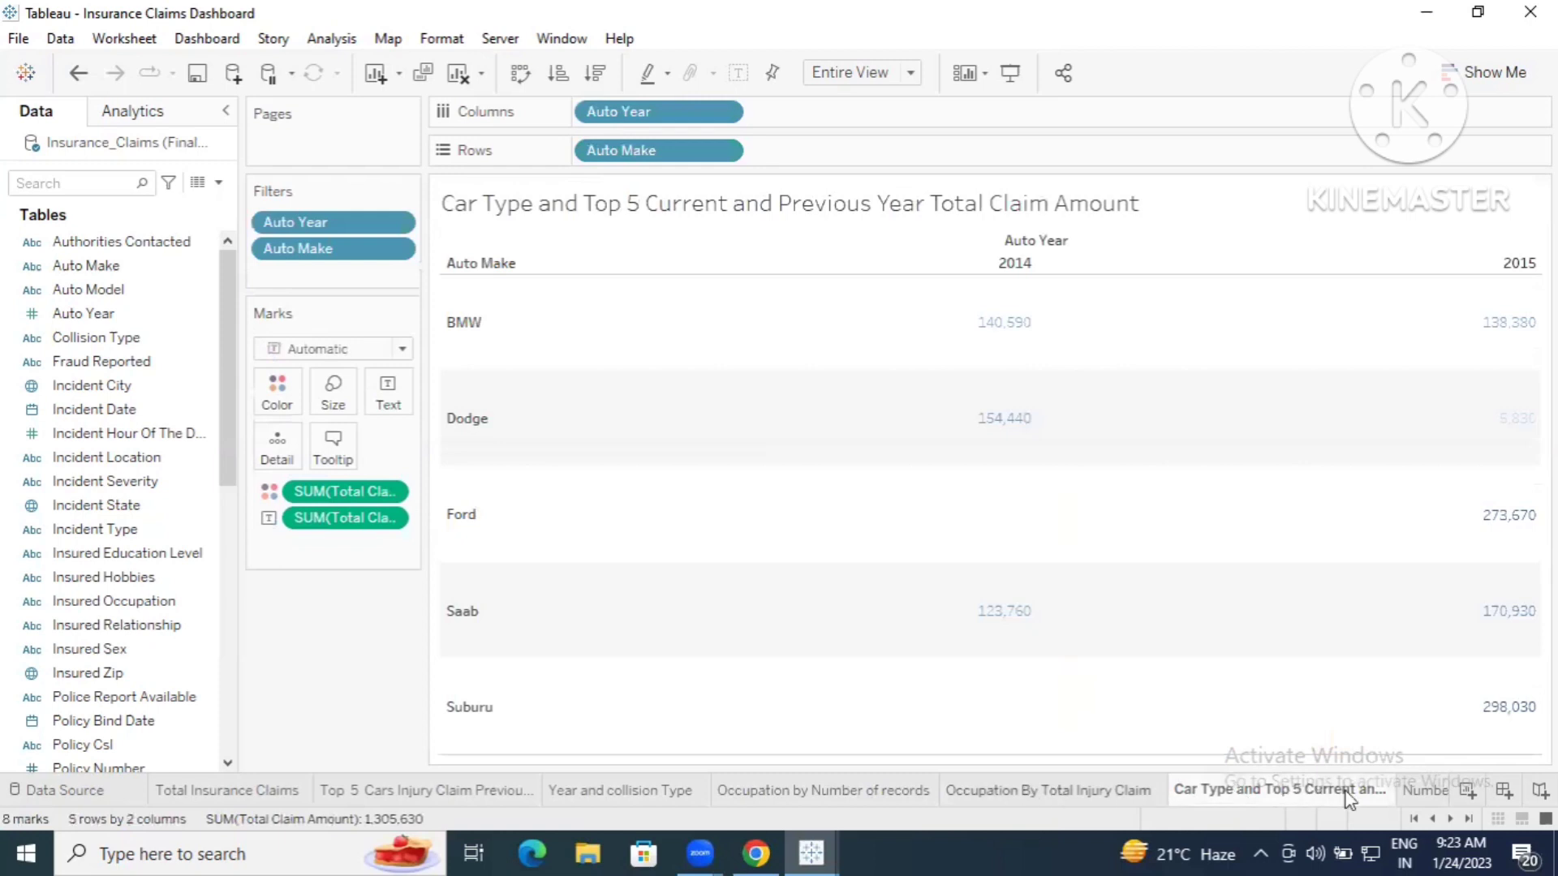
click(1414, 790)
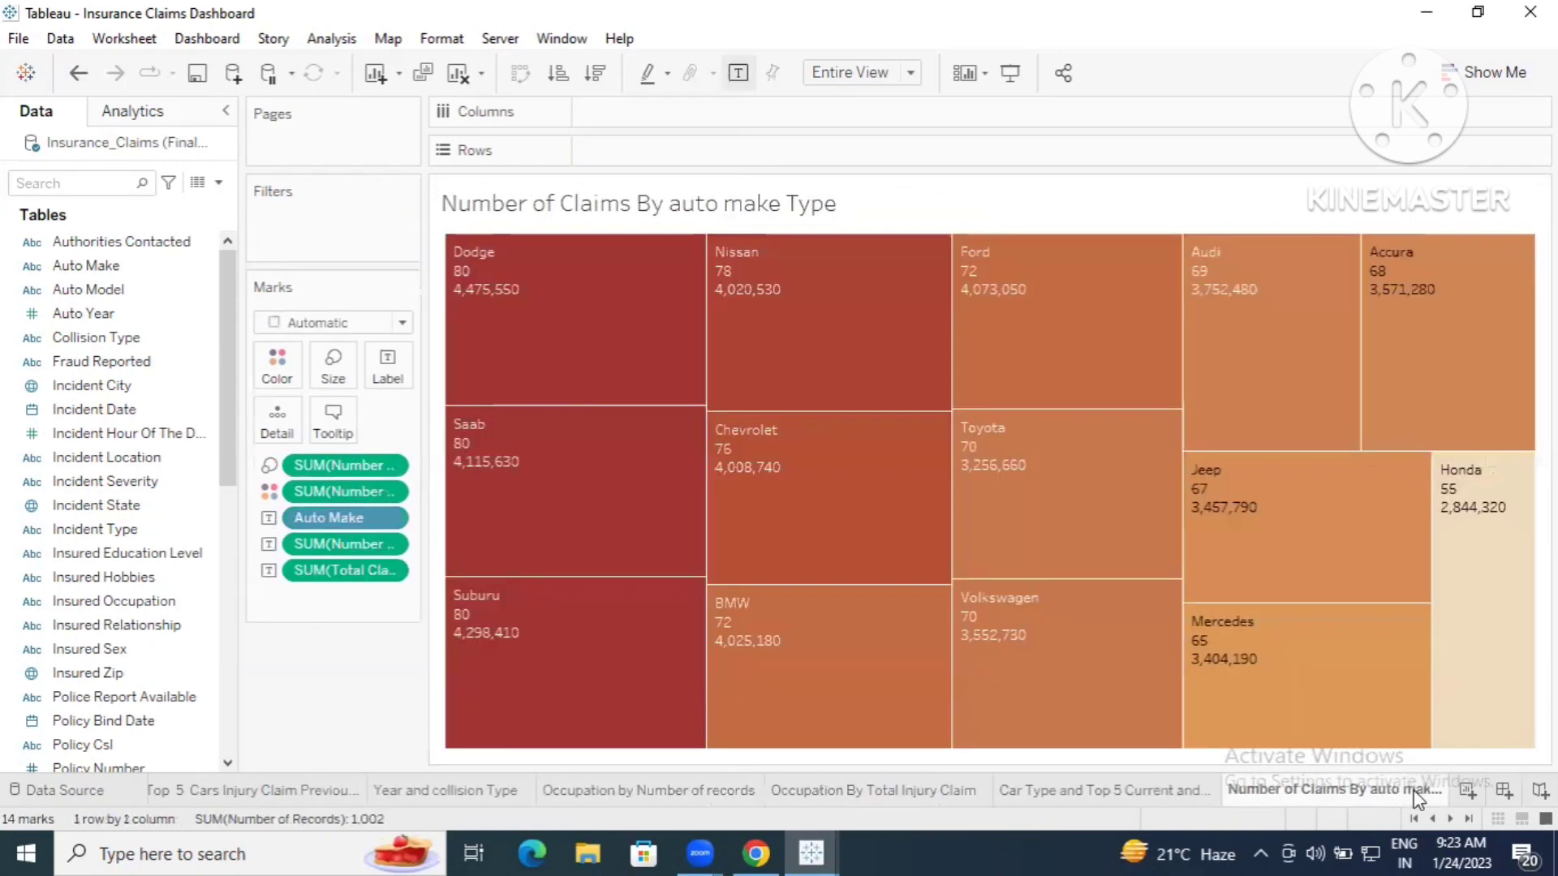
- Revisit the Total Claim Amount By Gender, Number of Claims By Educational Level and Education level Injury Claim Amount worksheets
click(1451, 818)
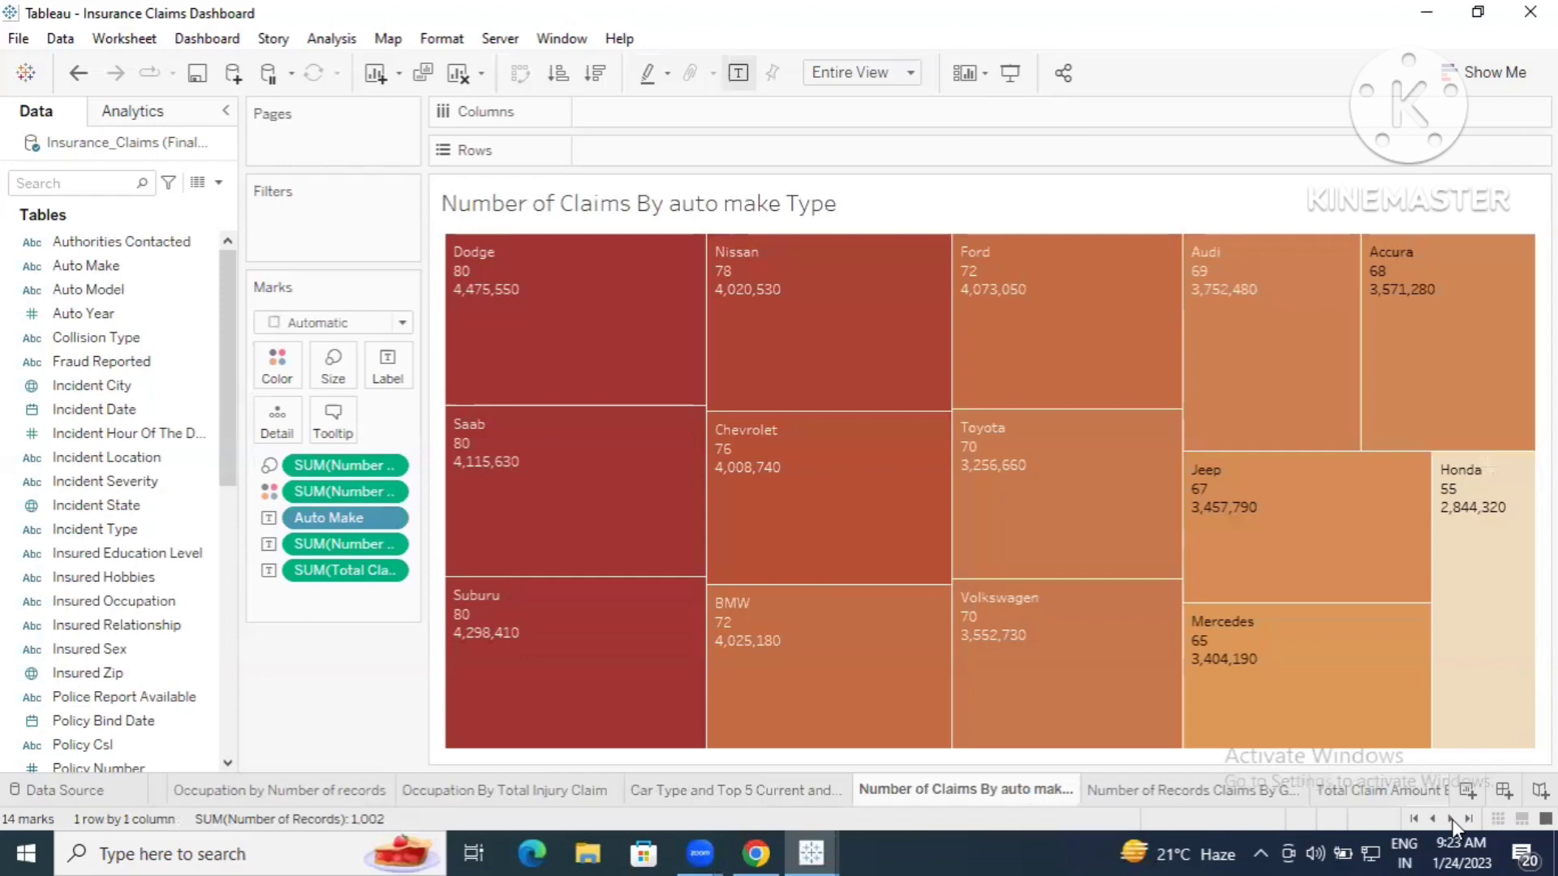
scroll(1170, 800, down, 1)
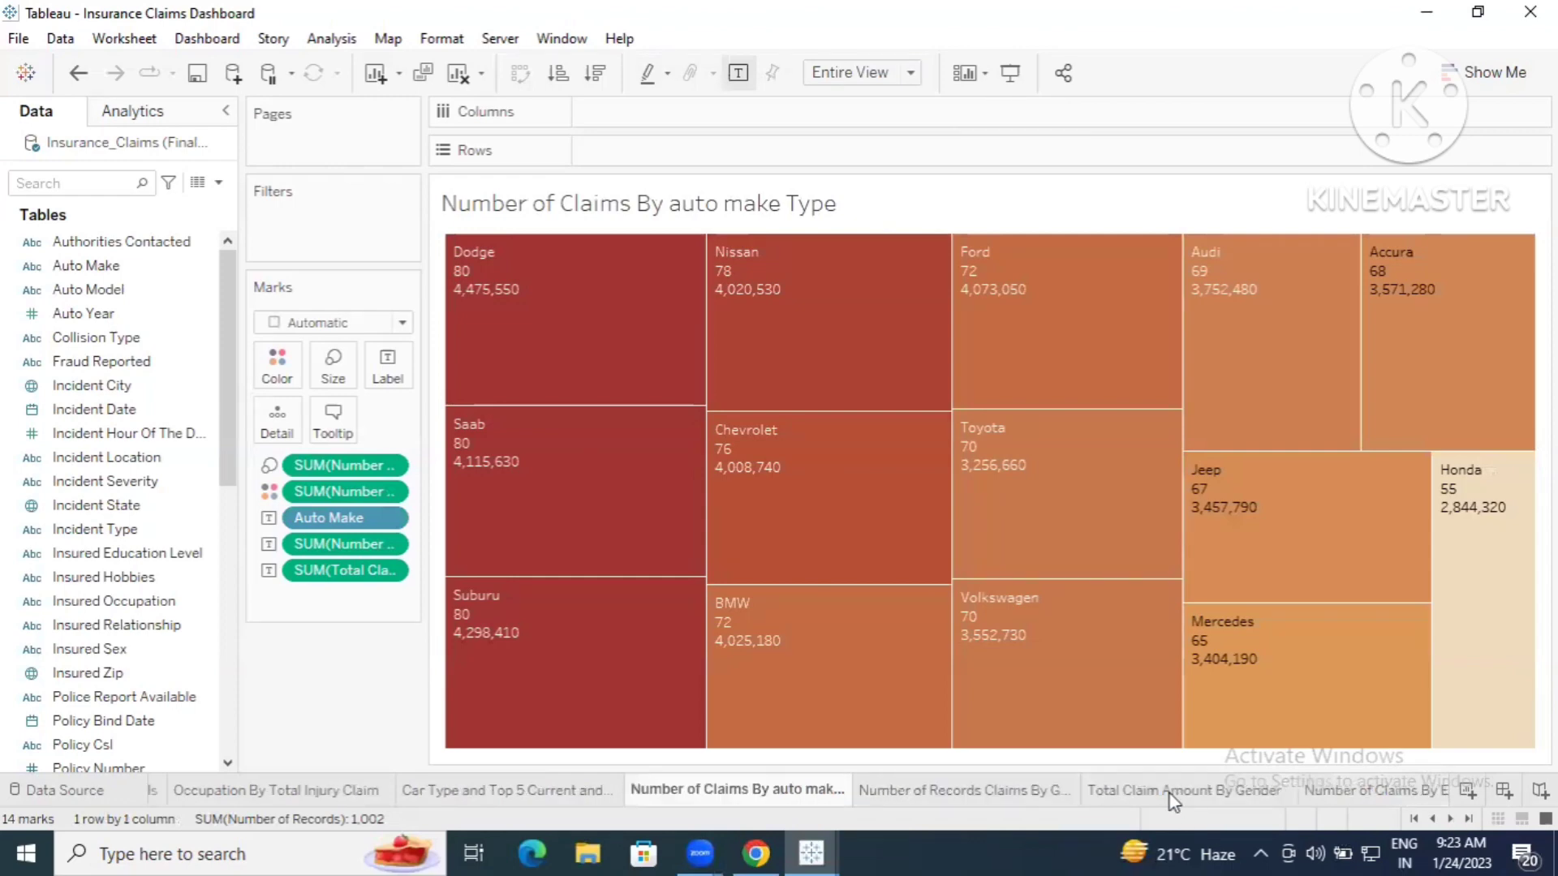
click(1172, 793)
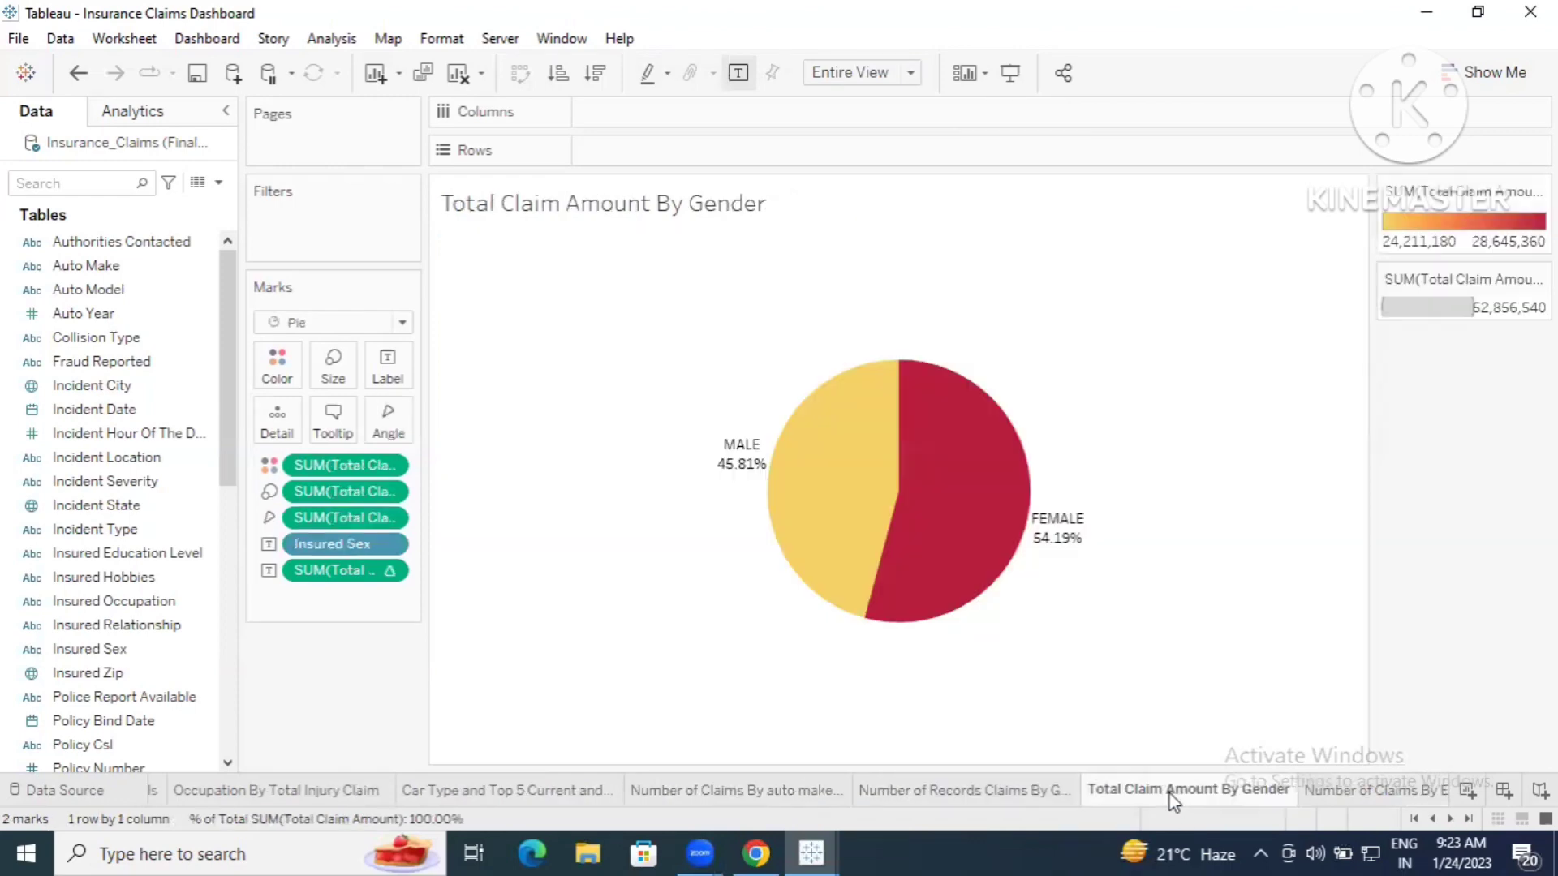
click(1335, 793)
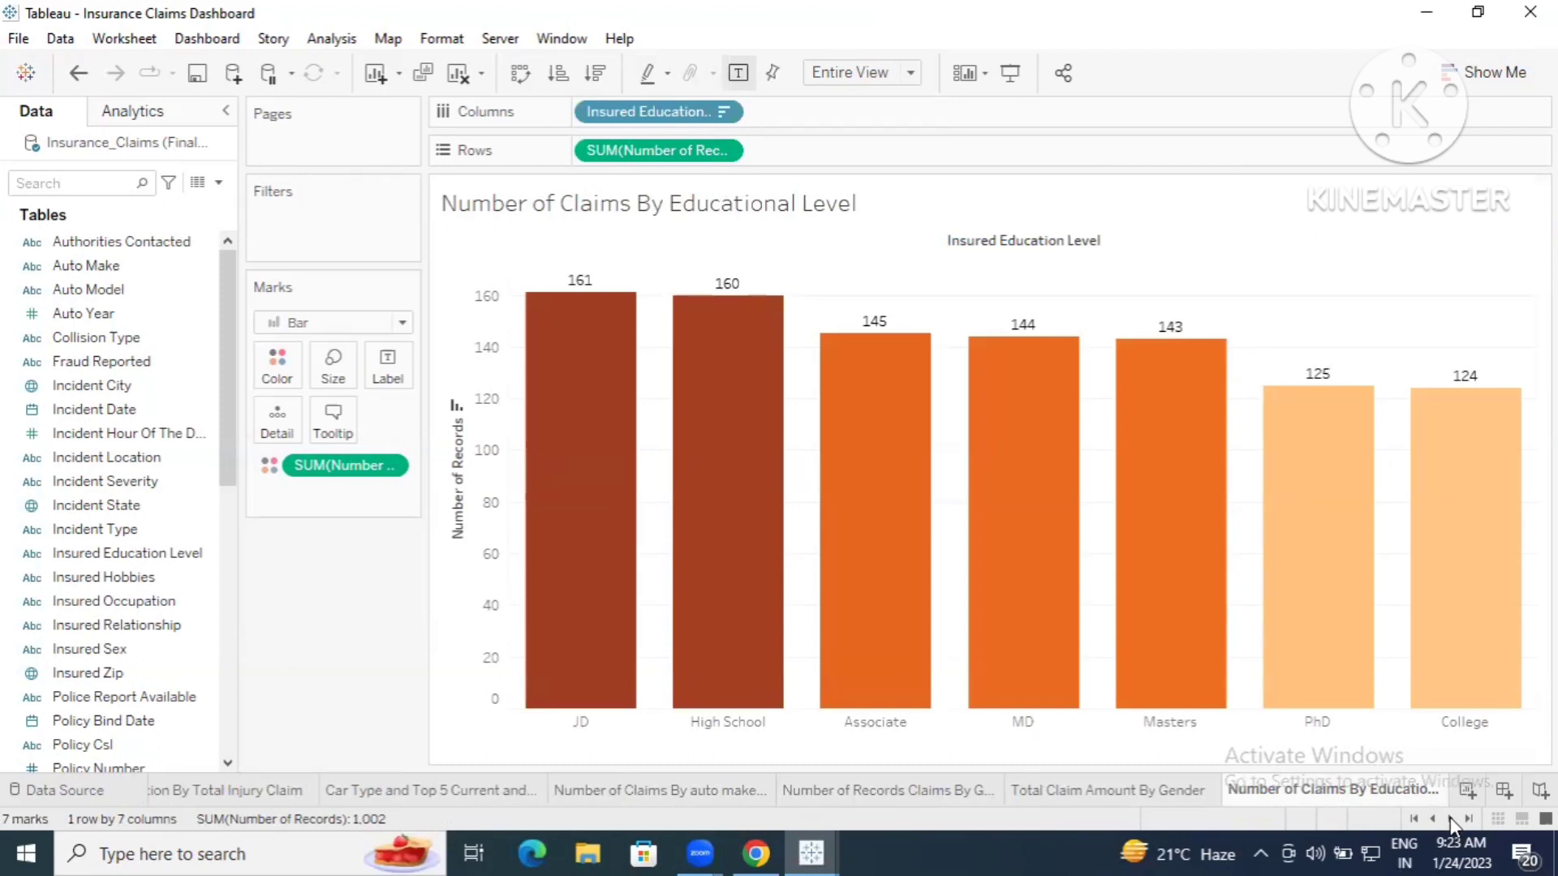
click(1450, 818)
click(1450, 818)
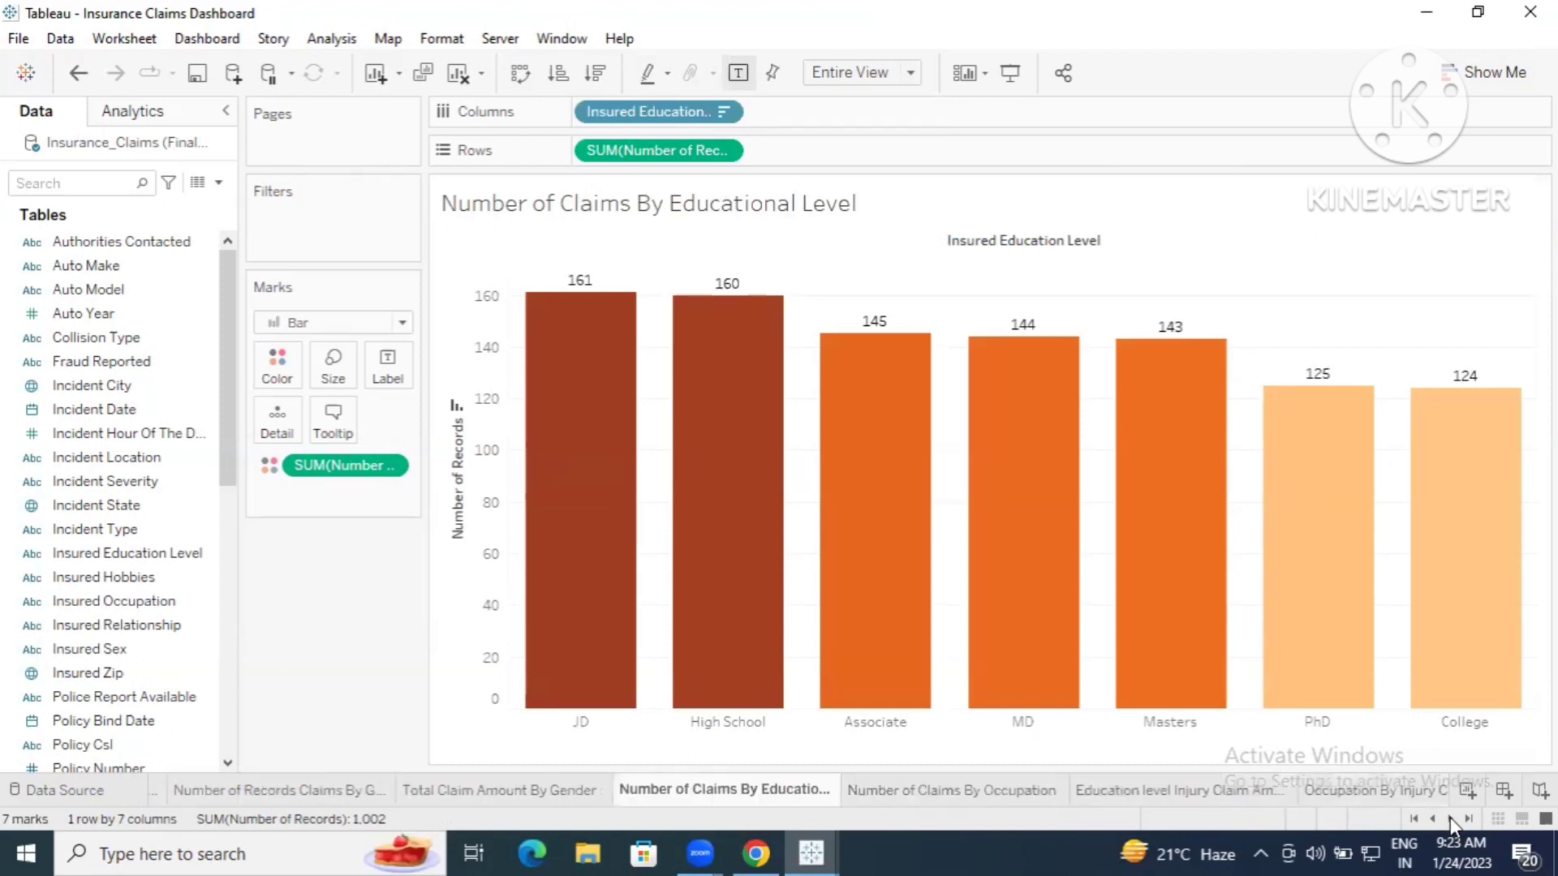
click(1256, 796)
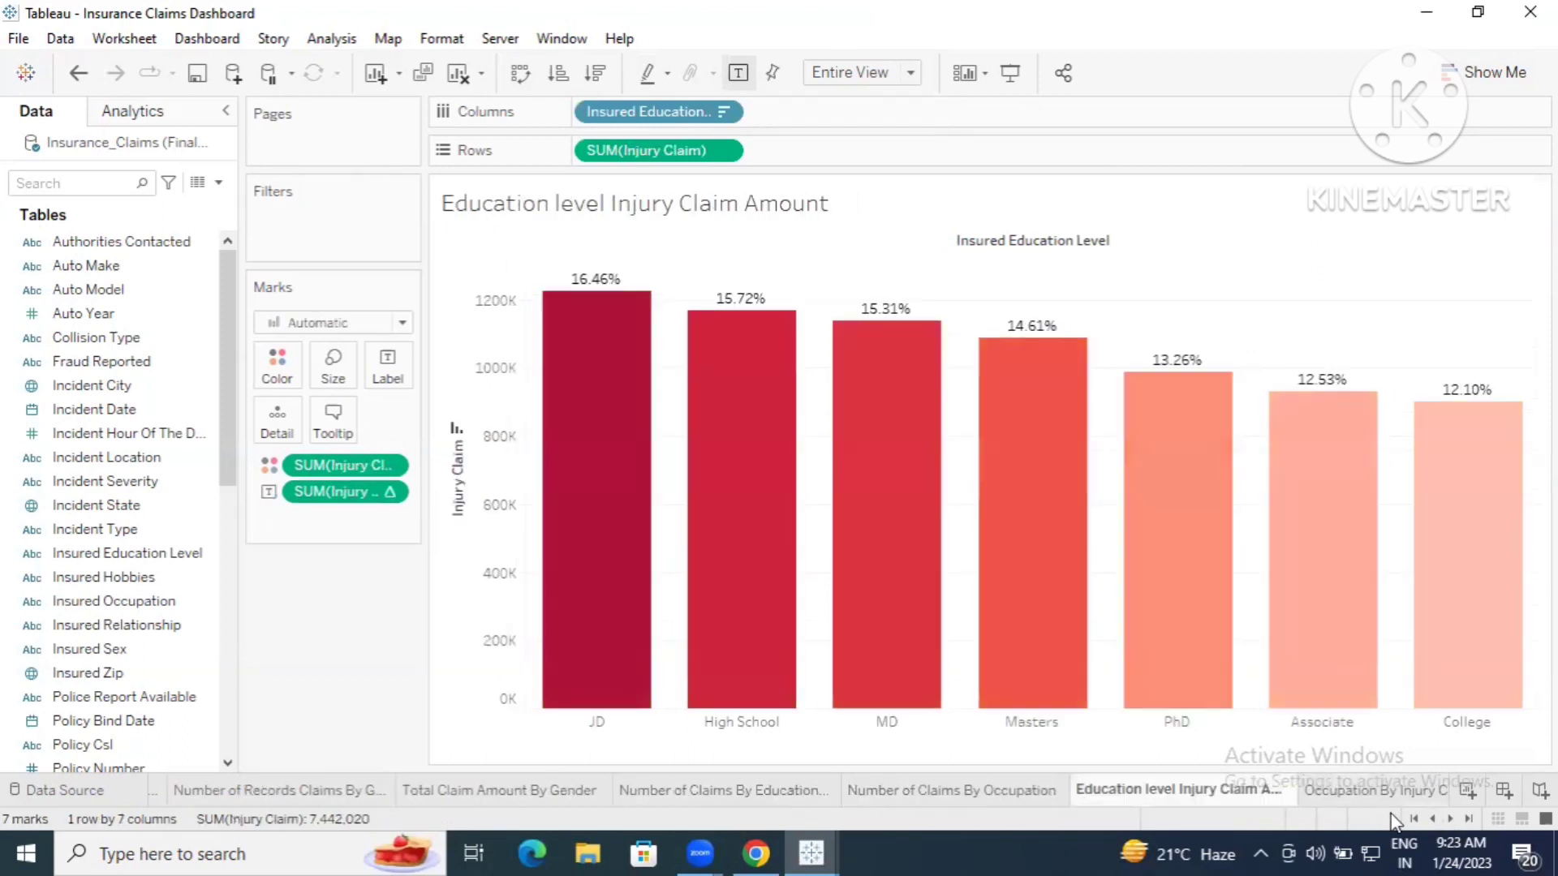
- Return to Dashboard 2 and examine all its charts, from Occupation by Number of records to the auto make treemap
click(1449, 818)
click(1449, 817)
click(1449, 818)
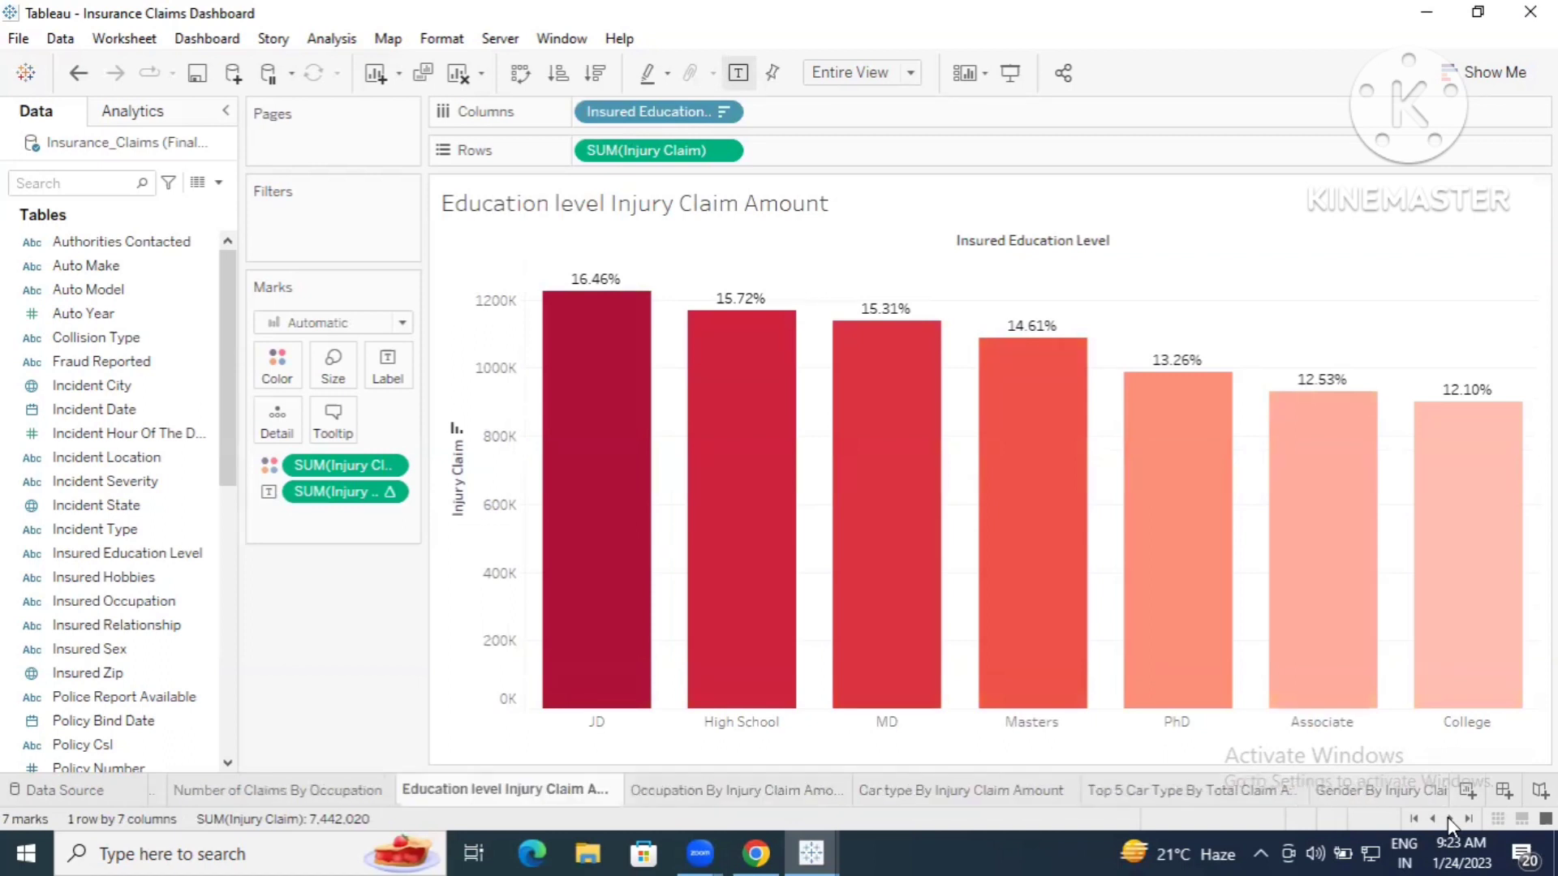
click(1447, 816)
click(1448, 817)
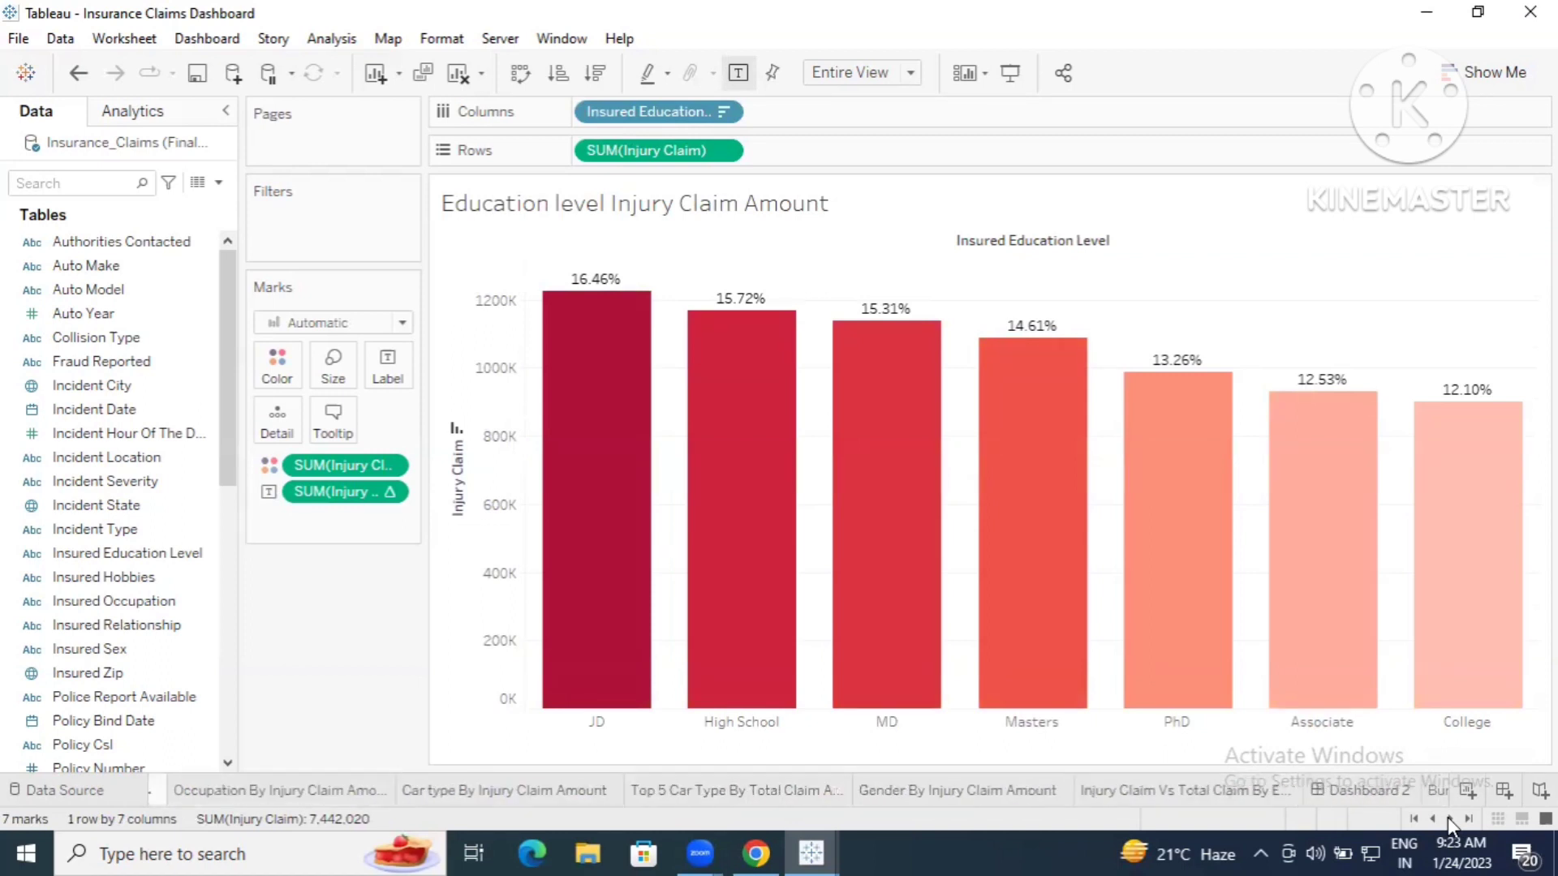
click(1447, 816)
click(1448, 816)
click(1448, 816)
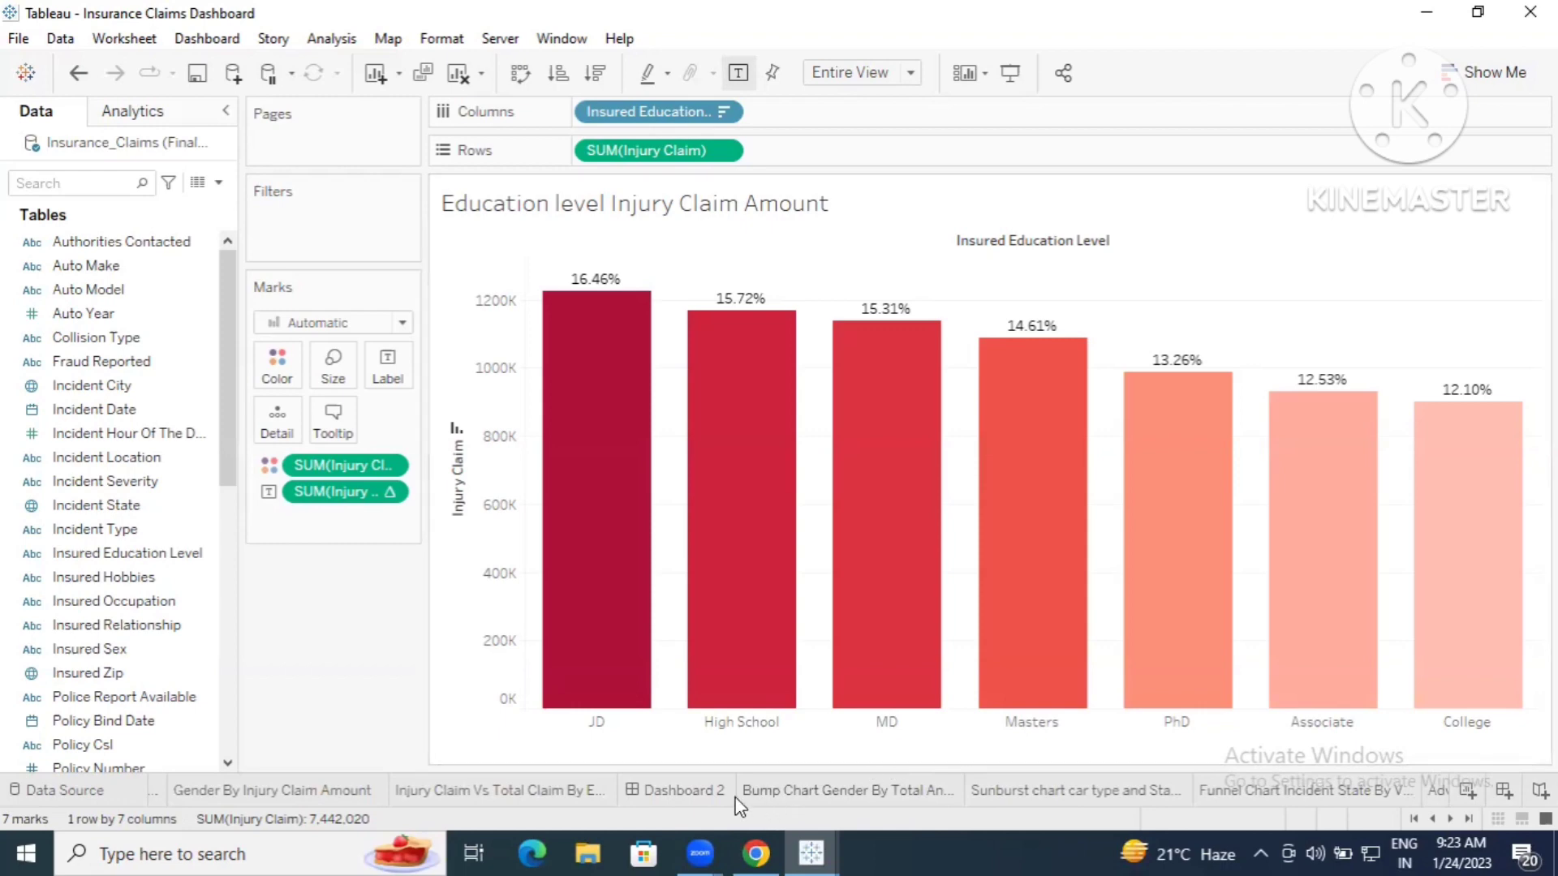
click(700, 790)
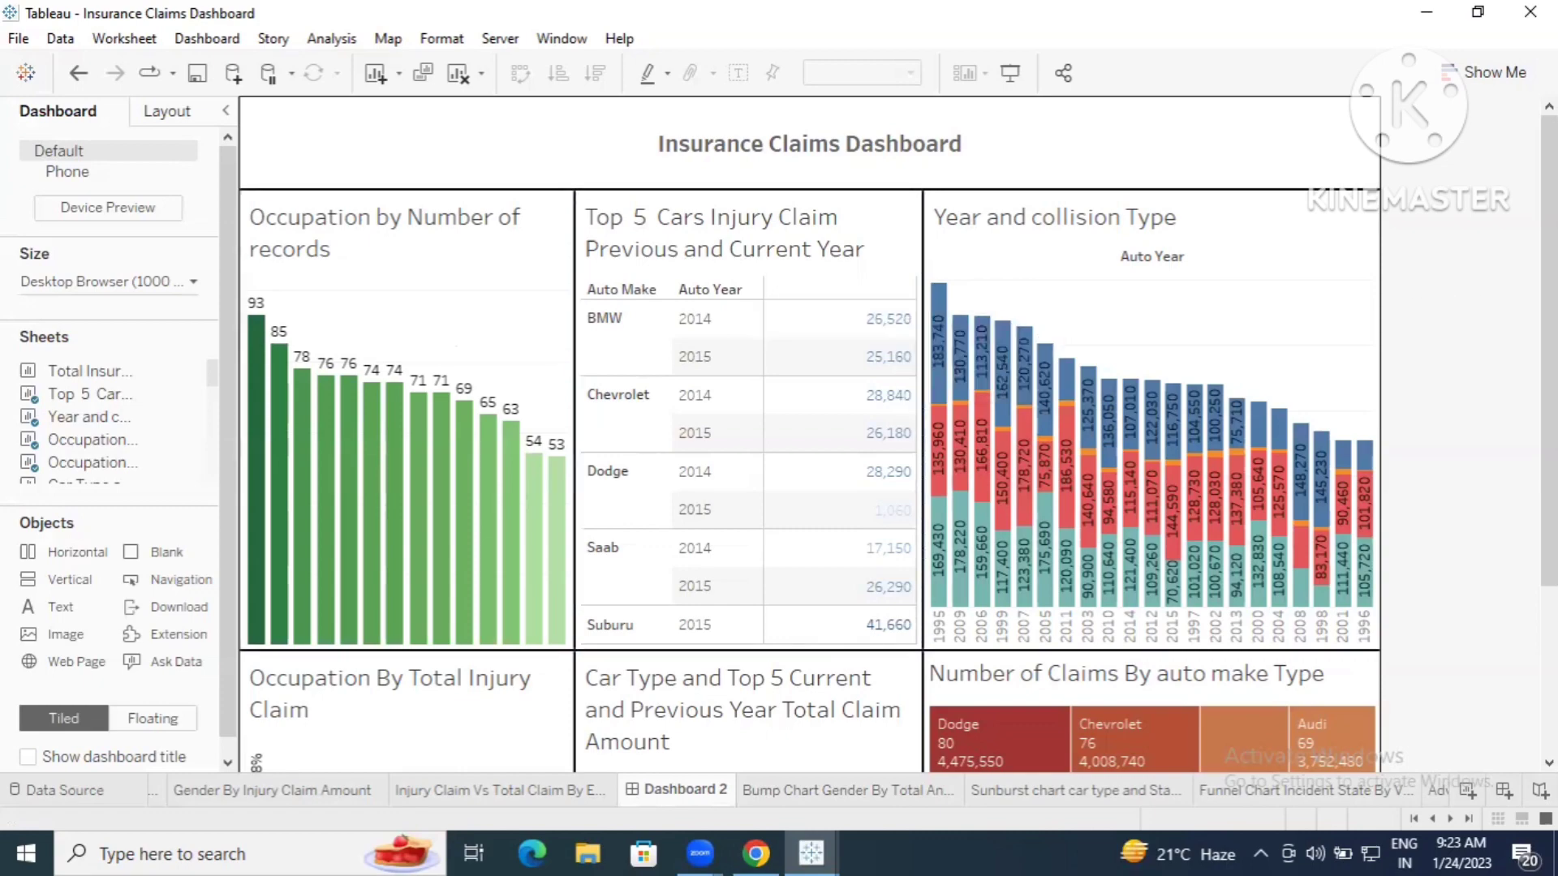
scroll(1549, 365, down, 2)
scroll(809, 434, down, 3)
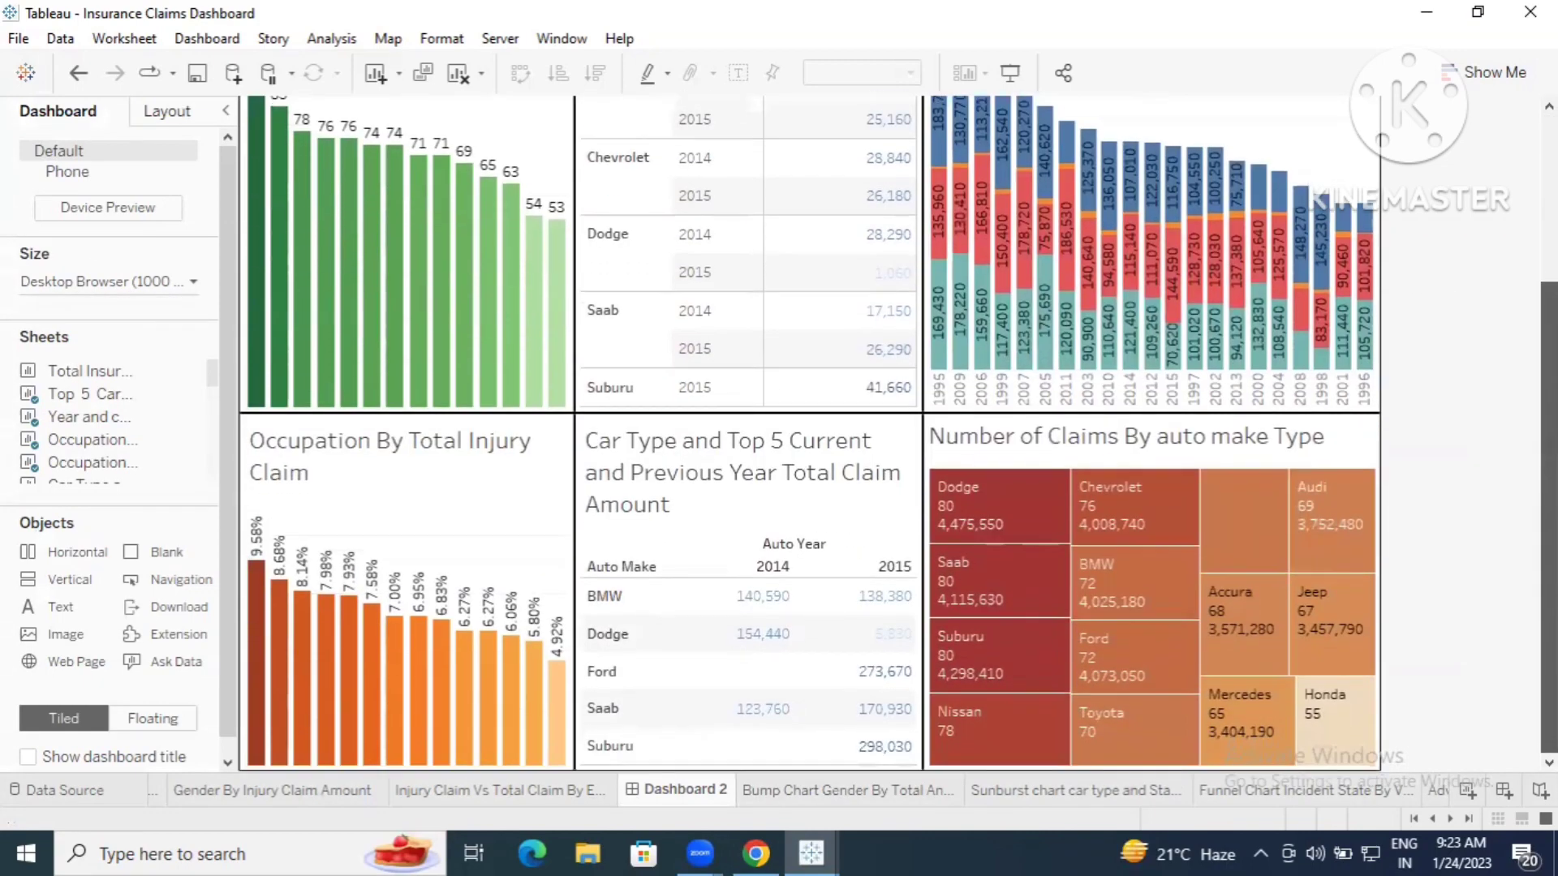
scroll(1496, 264, up, 4)
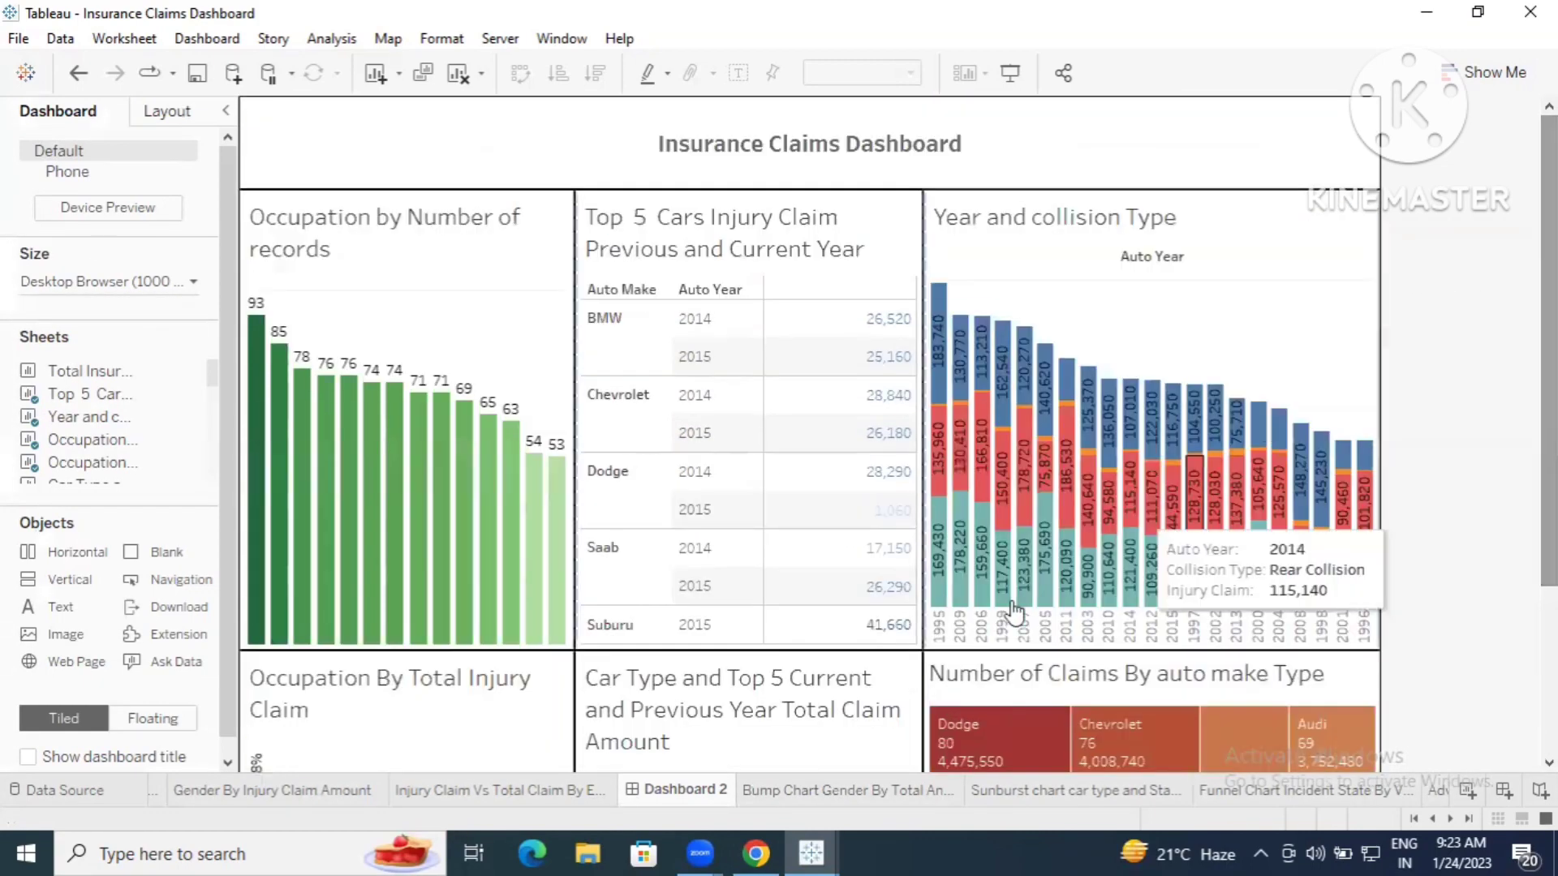
- Review the gender bump chart, the car type and state sunburst, and the vehicle claim and advanced property claim funnel charts
click(879, 789)
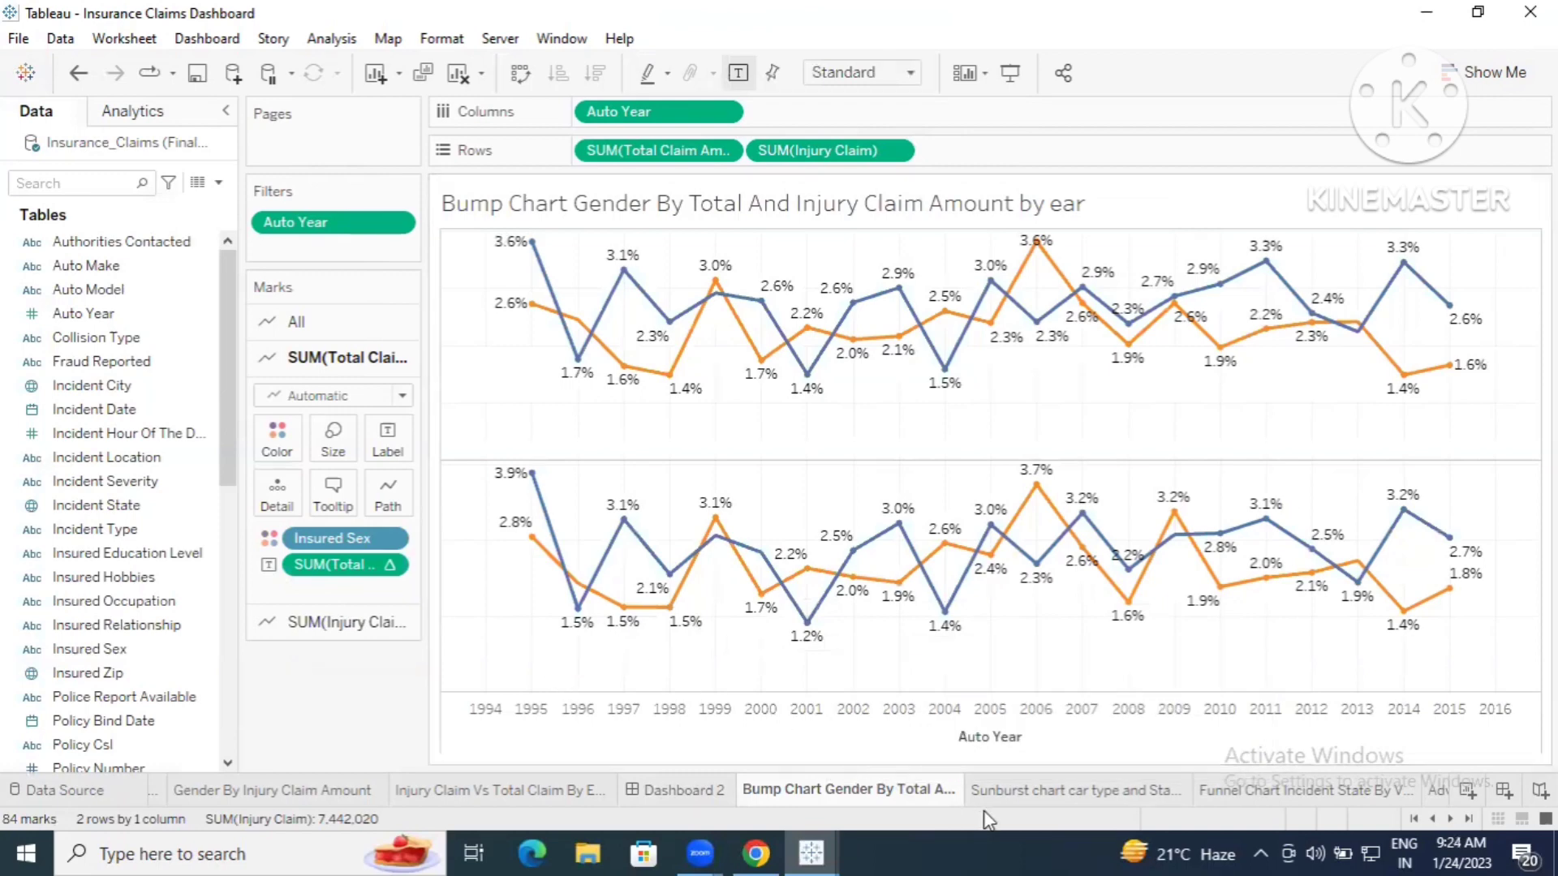
click(1033, 800)
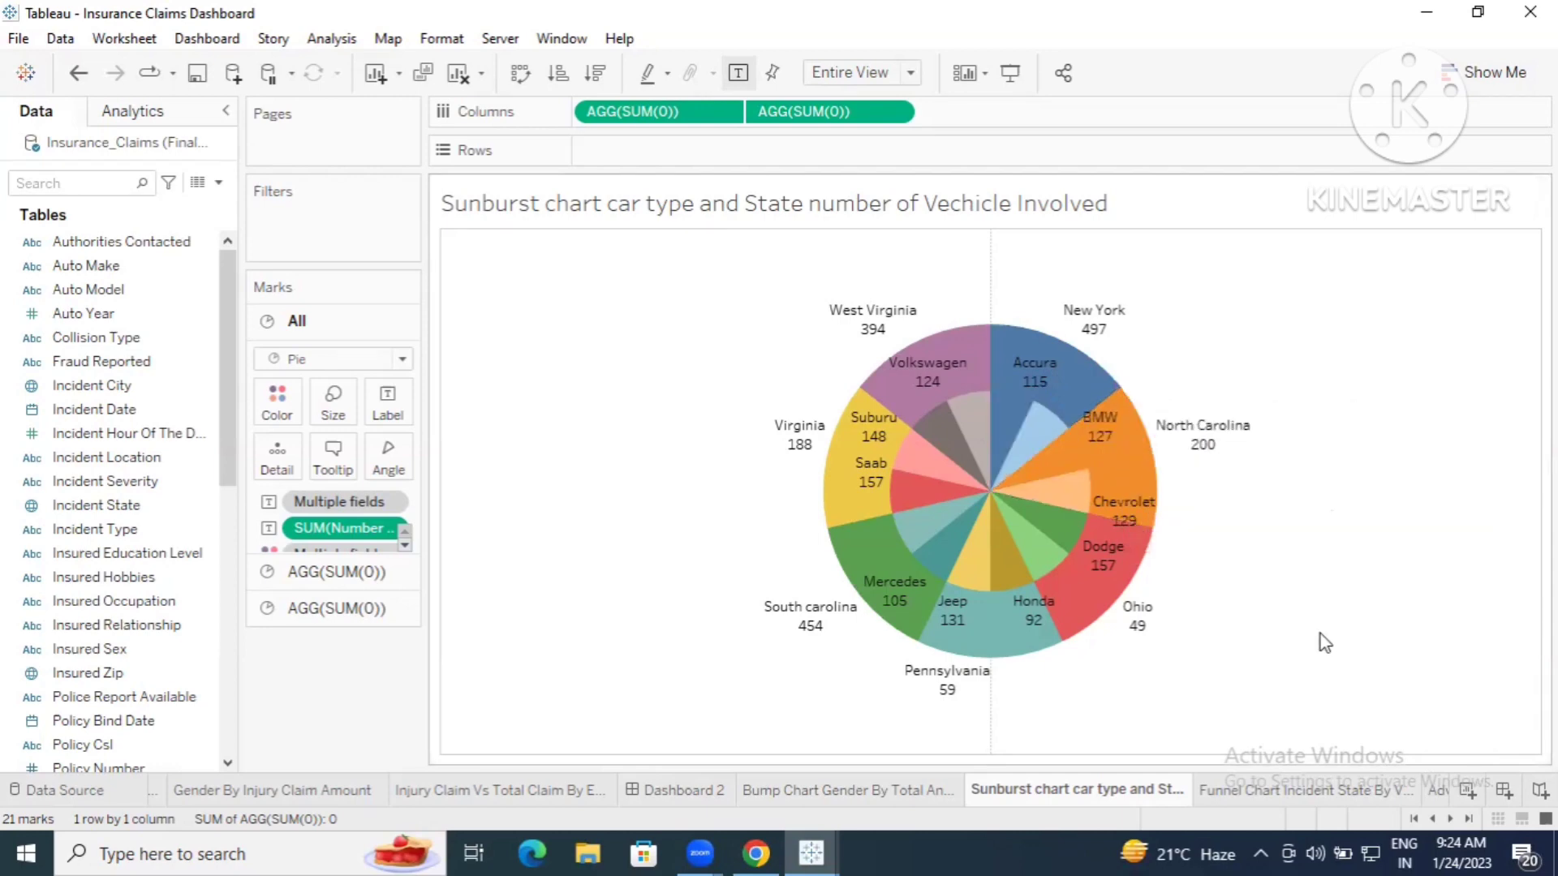
click(1331, 791)
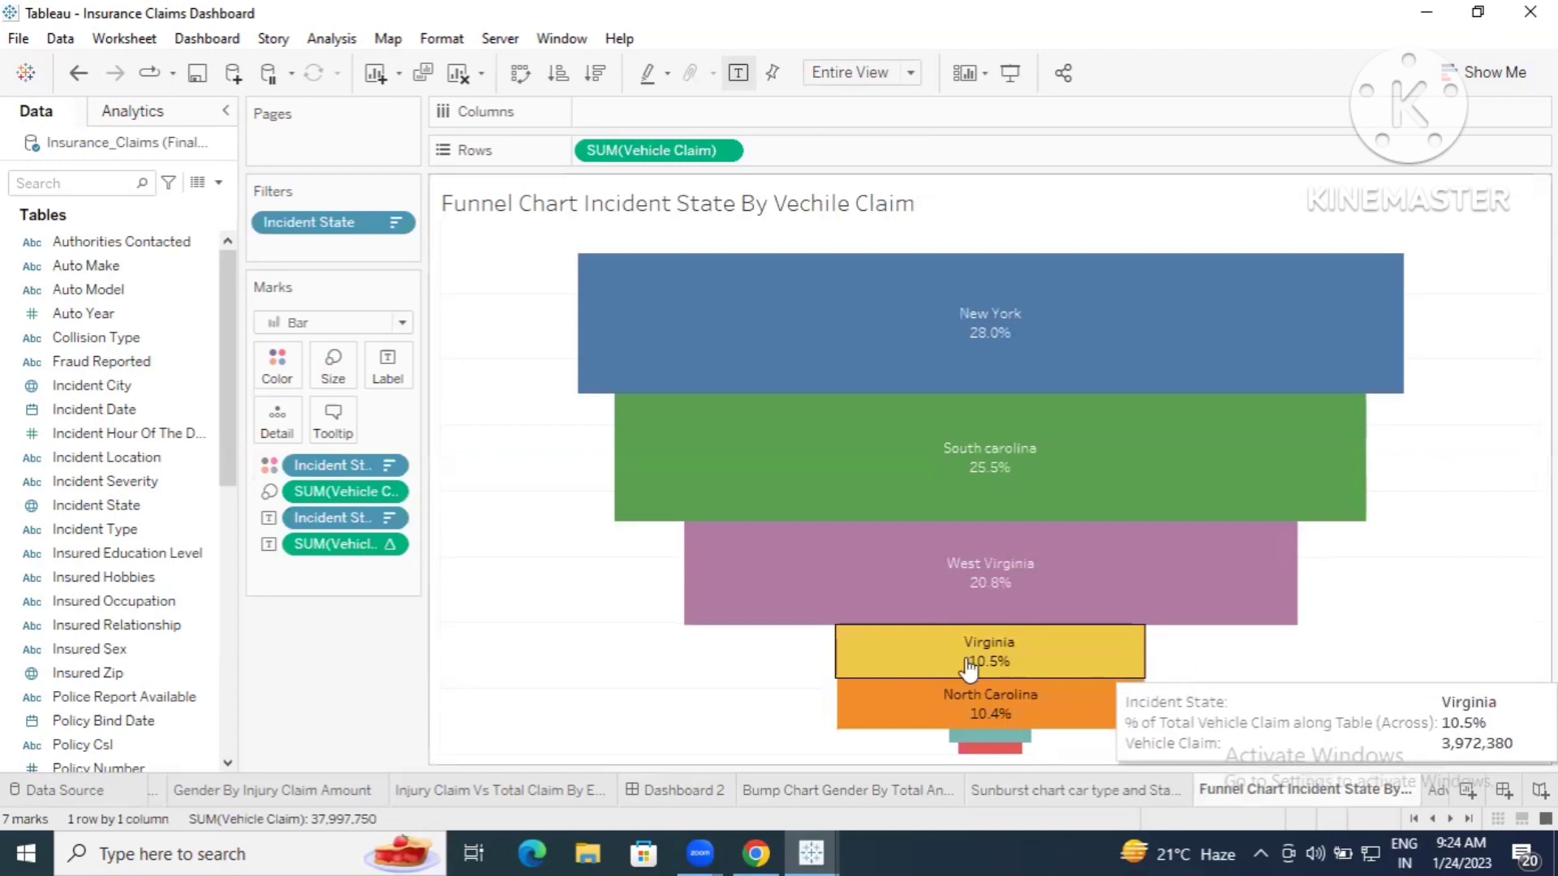
click(1451, 818)
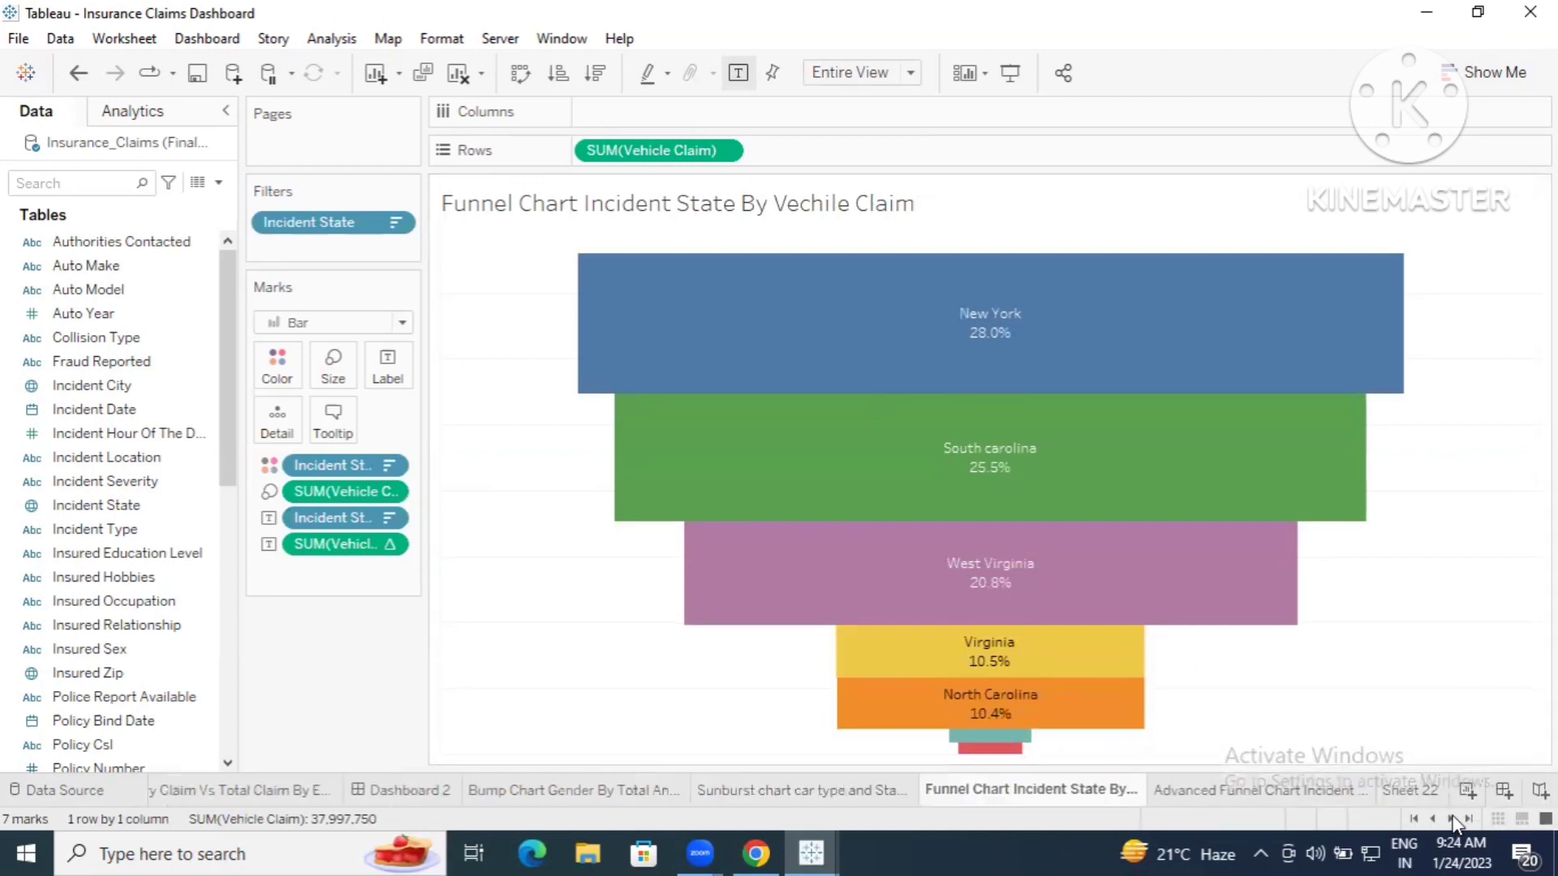
click(1286, 792)
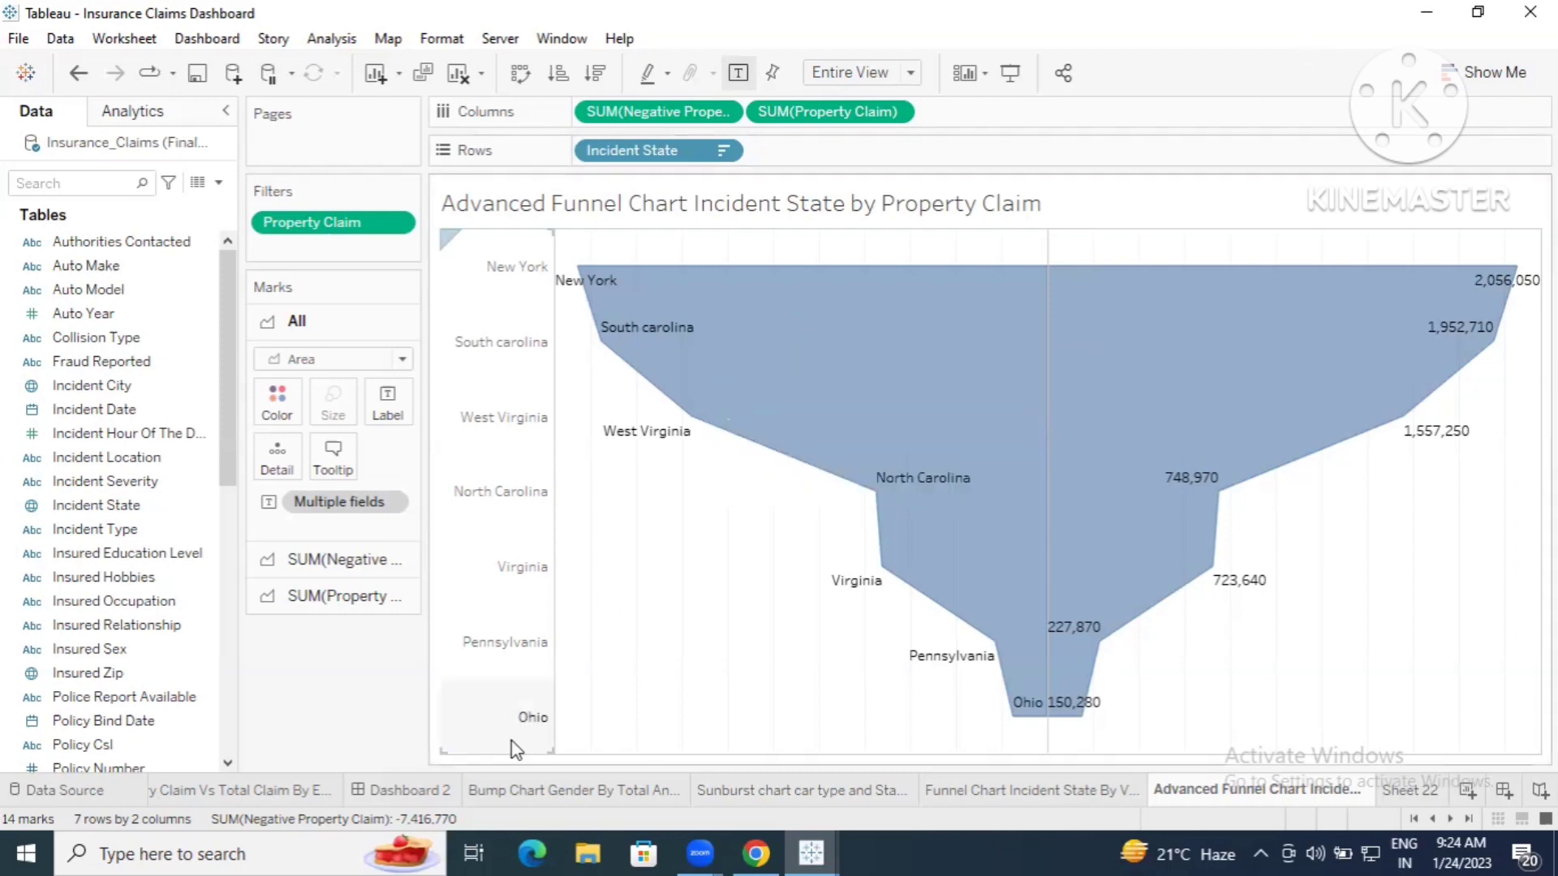
- Revisit Dashboard 2 and examine the MD bar in the Injury Claim Vs Total Claim By Education chart
click(418, 790)
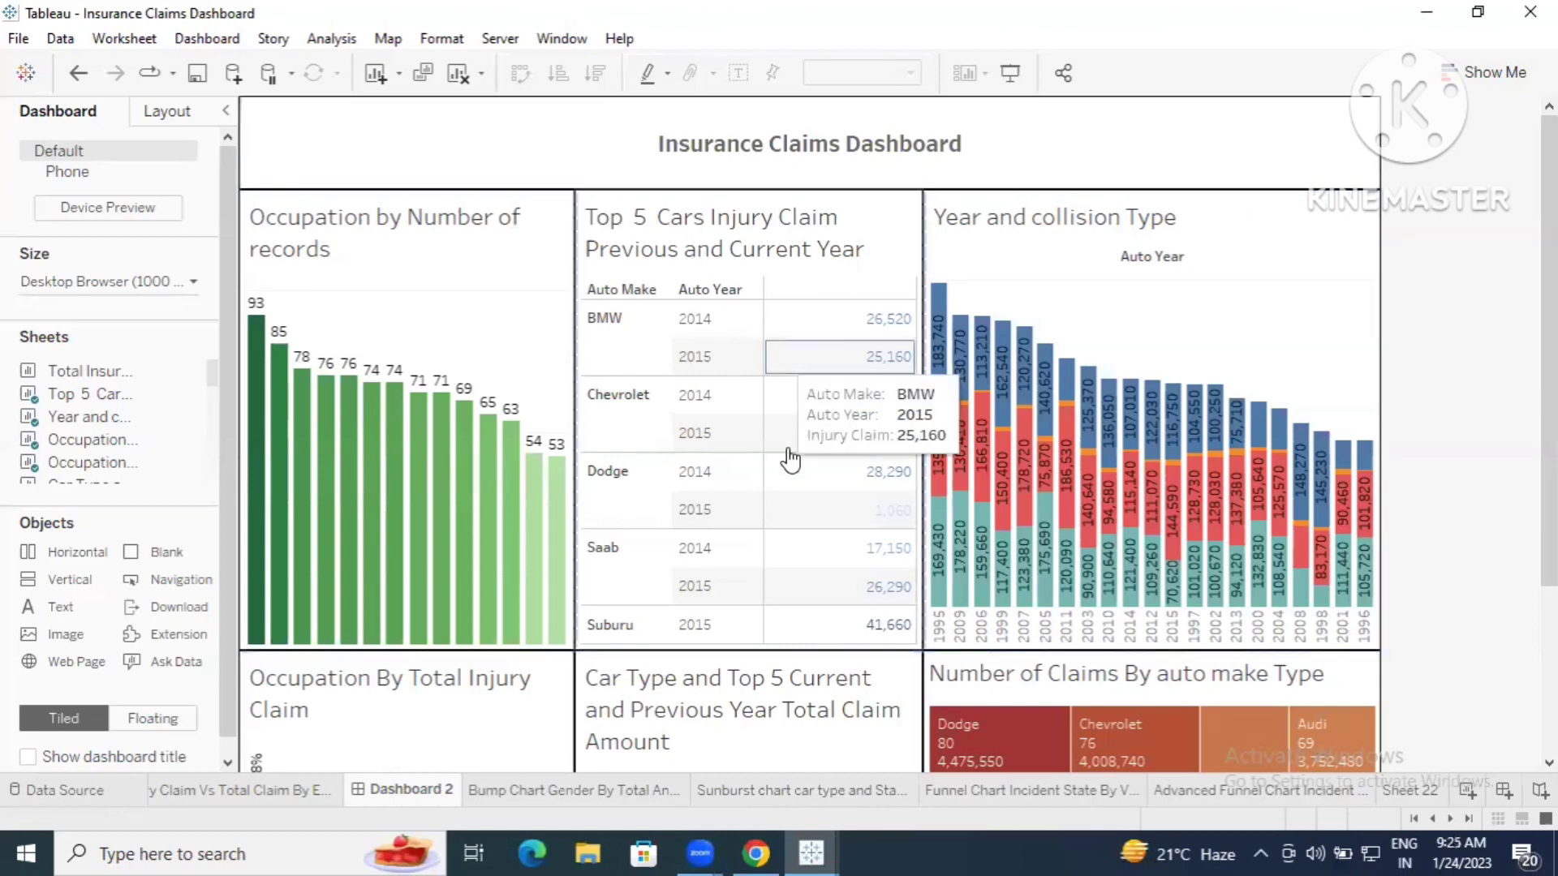
click(280, 790)
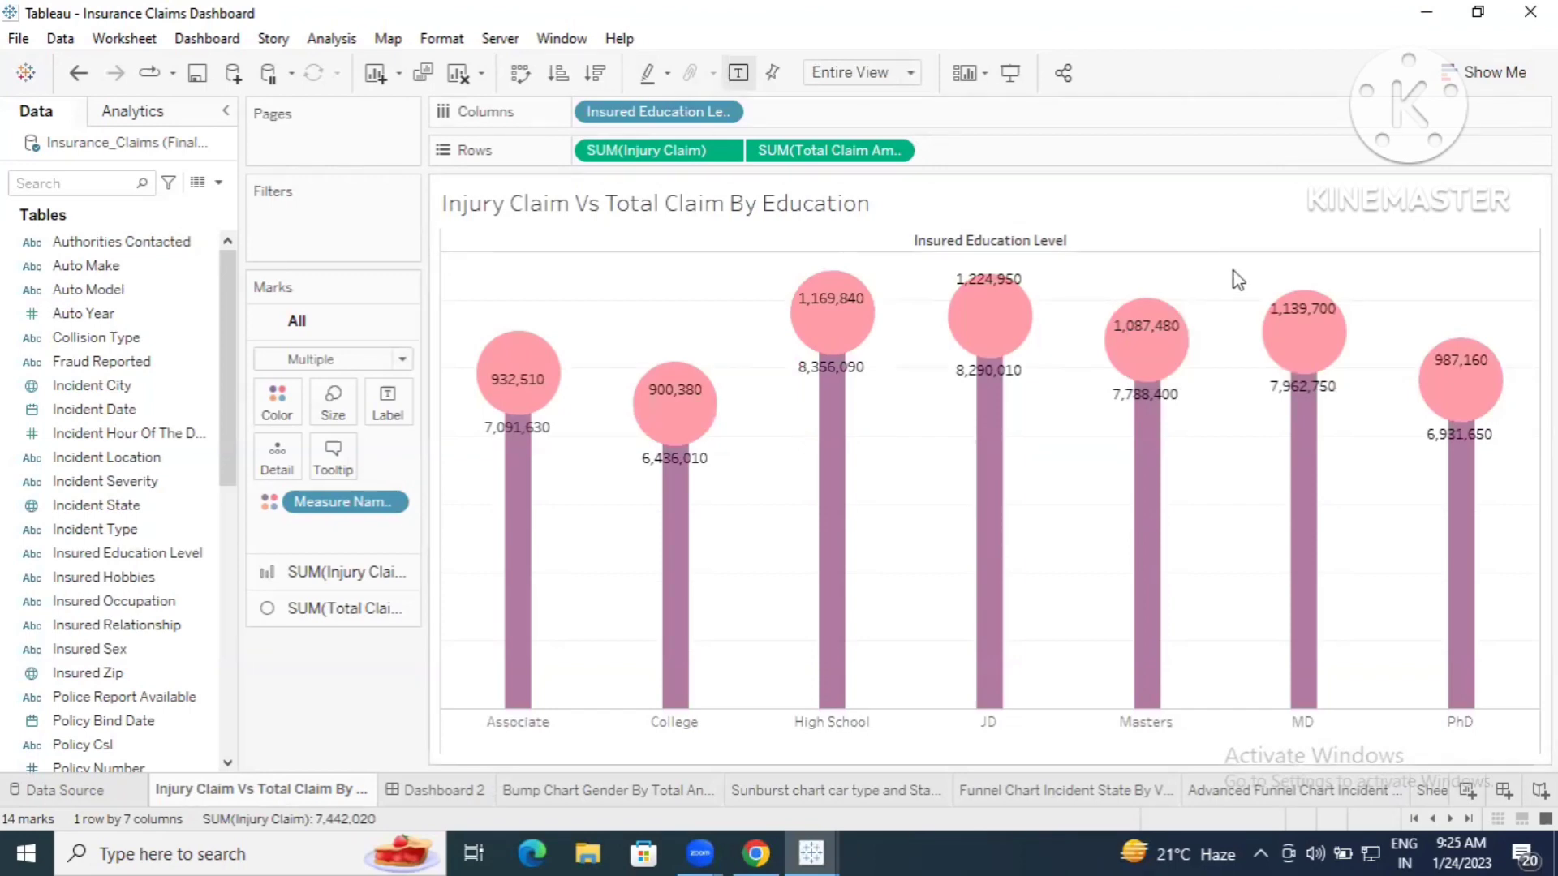
mouse_move(1270, 361)
mouse_move(1300, 499)
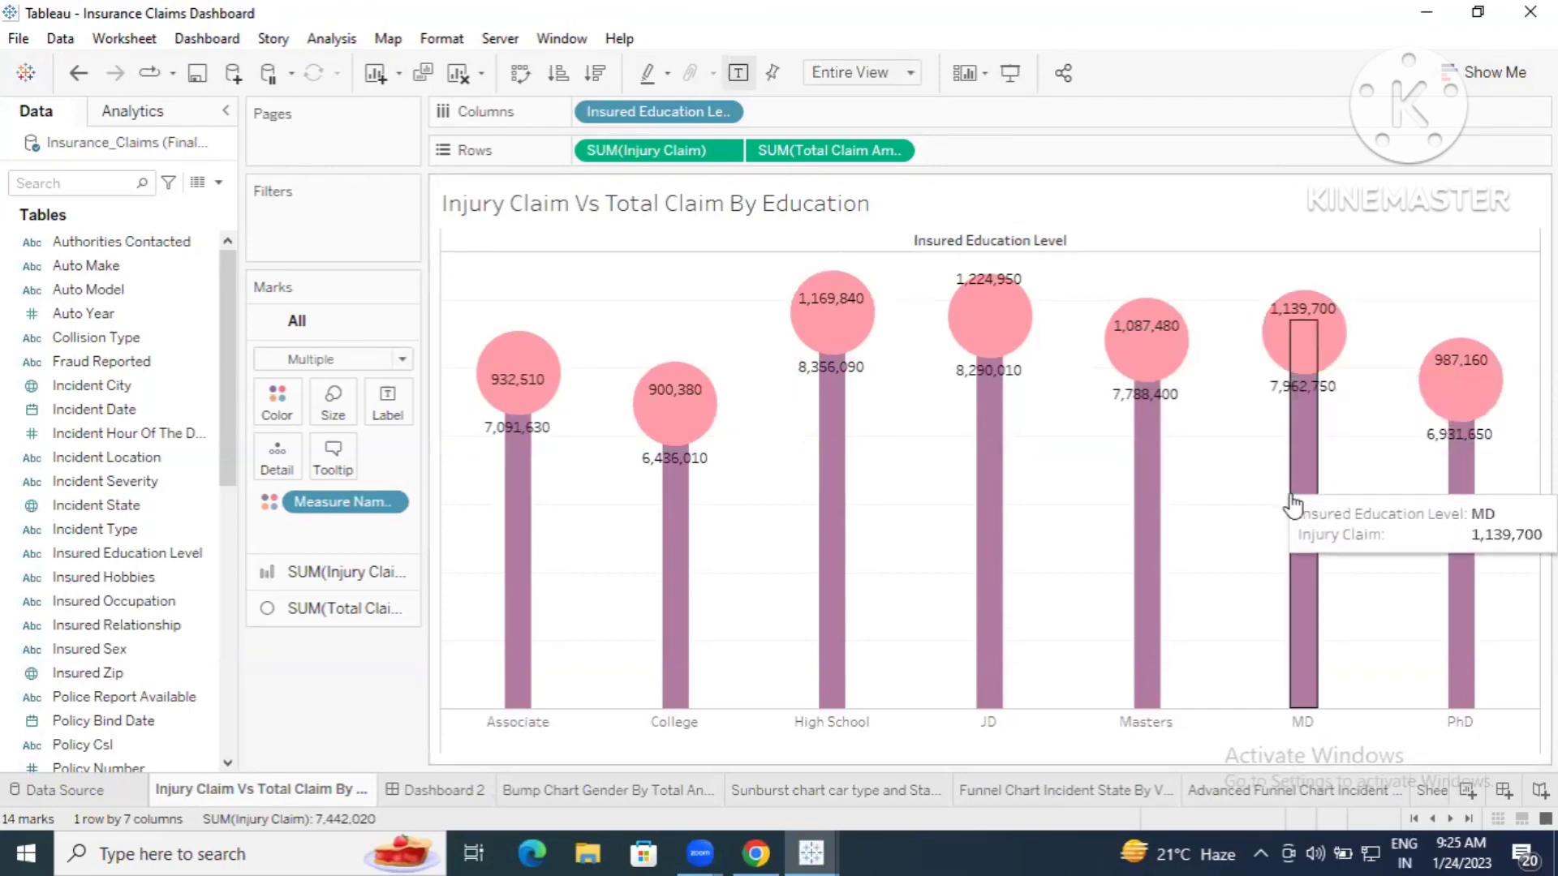
click(1456, 820)
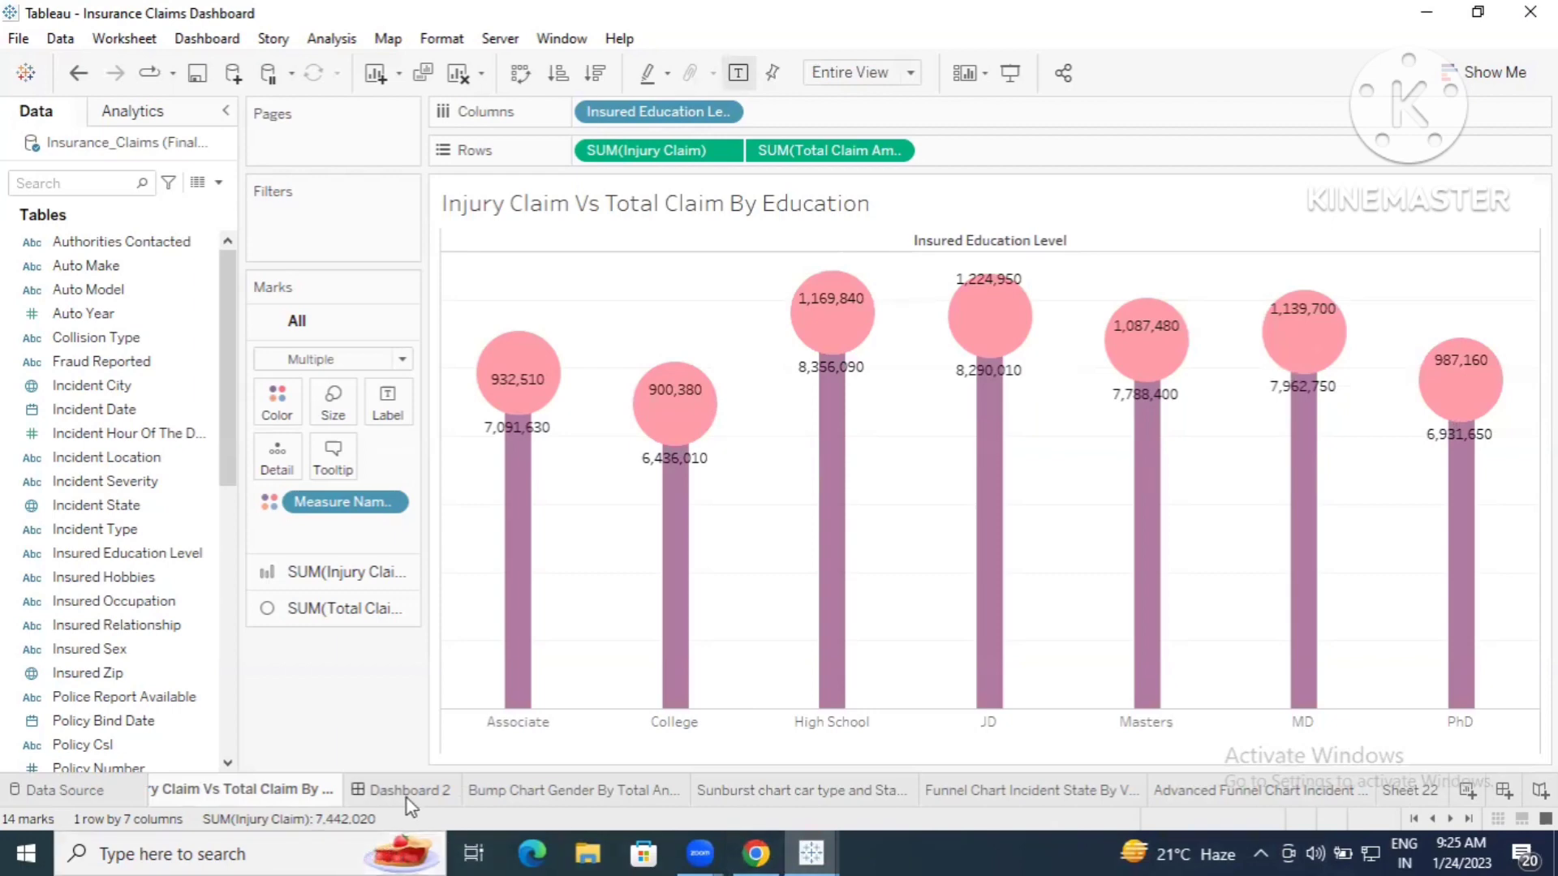
- Reopen Dashboard 2 and examine the upper and lower rows of charts on the Insurance Claims Dashboard
mouse_move(407, 798)
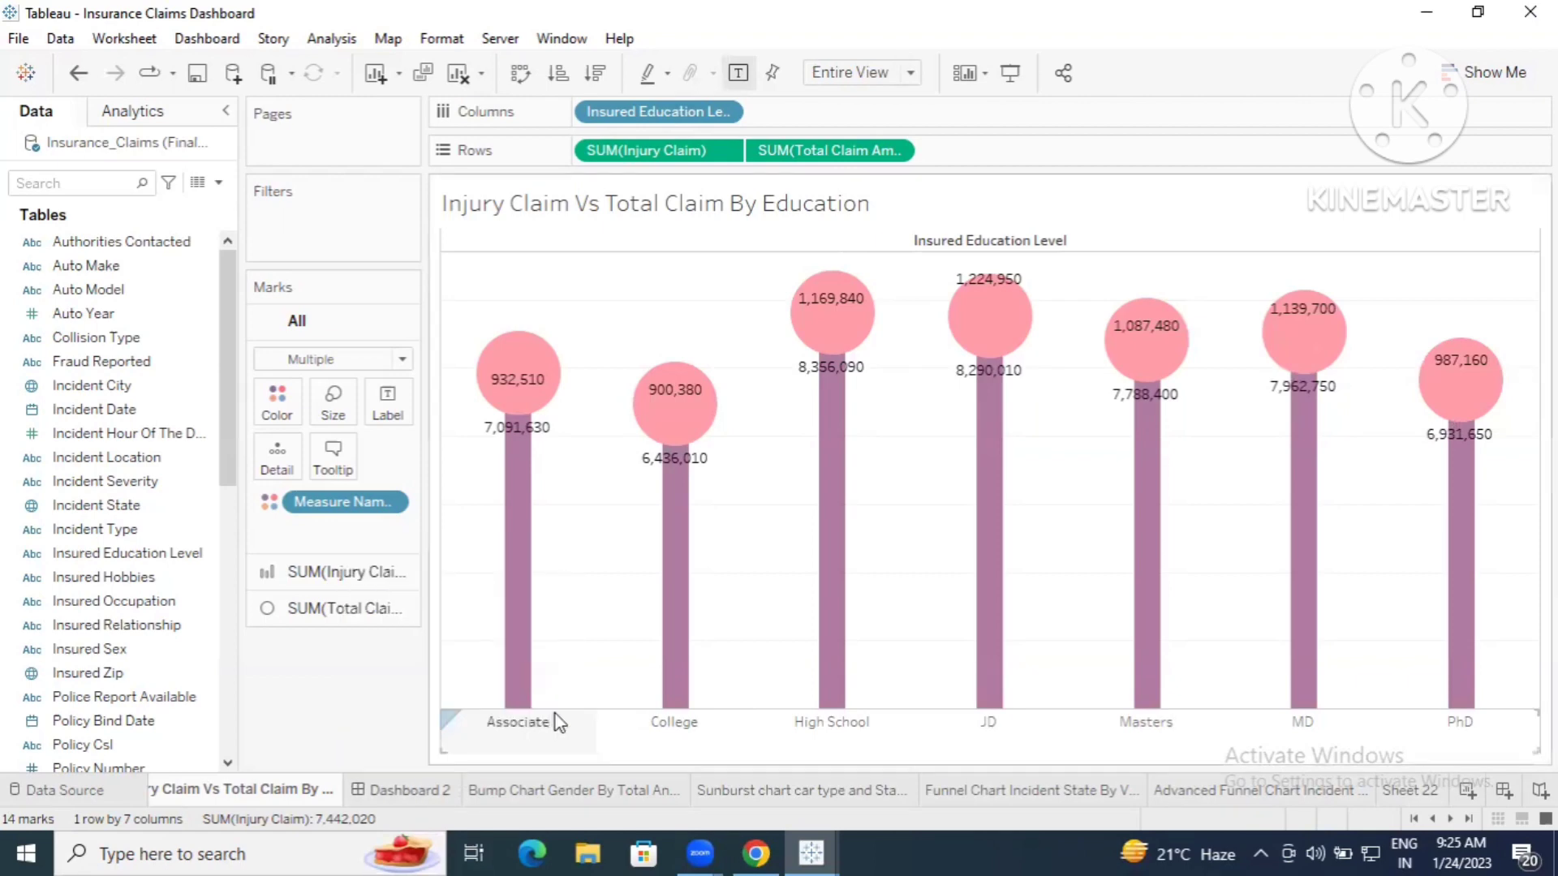
click(398, 787)
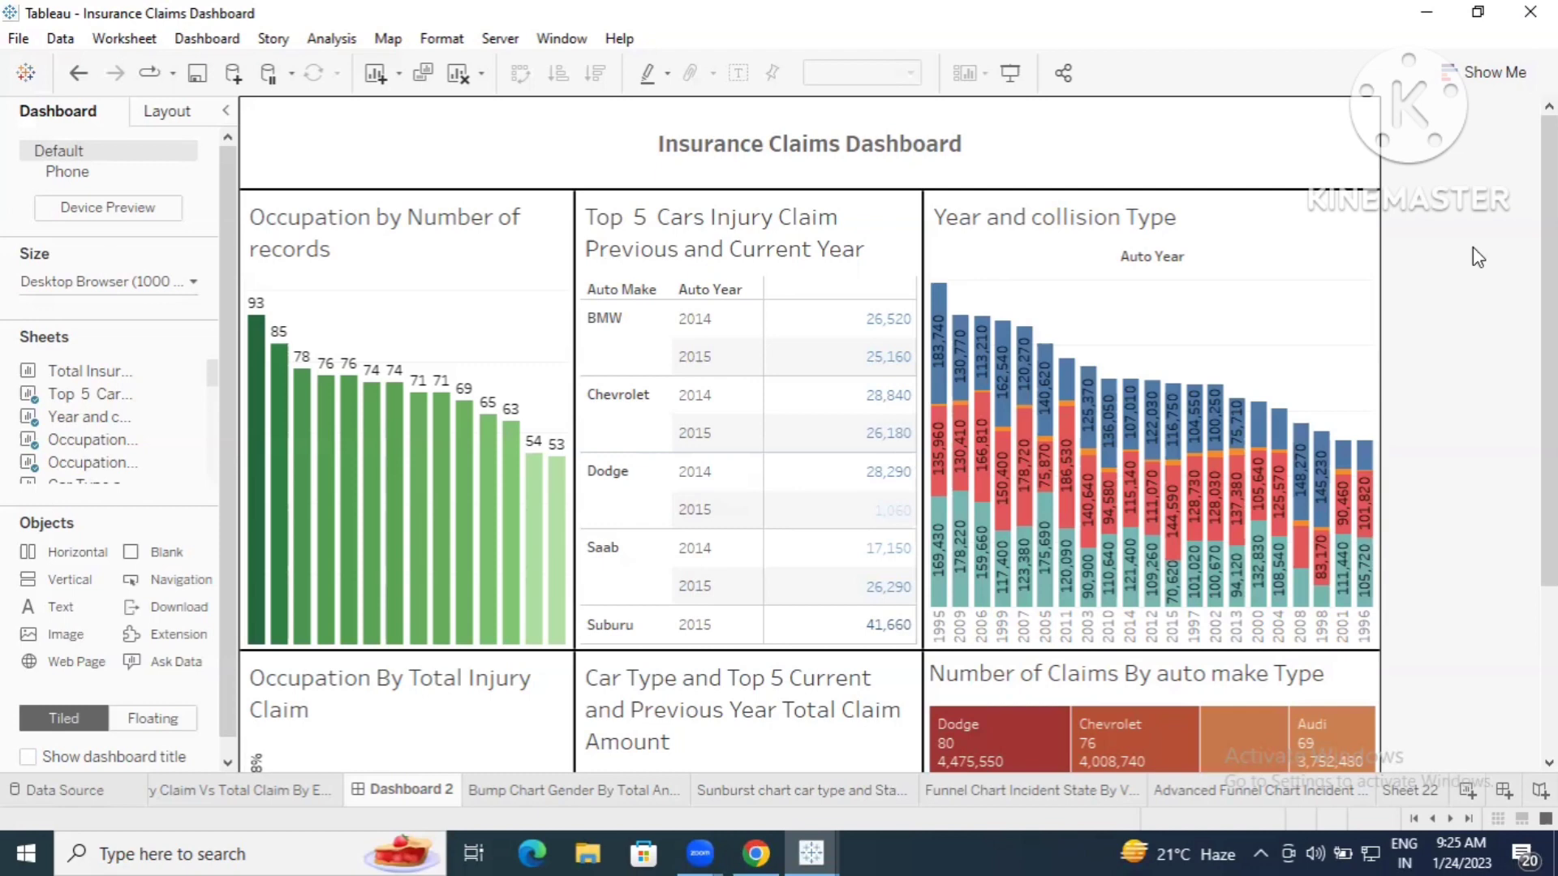
mouse_move(1550, 349)
mouse_down()
mouse_move(1550, 517)
mouse_move(1550, 350)
mouse_up()
scroll(1549, 349, down, 3)
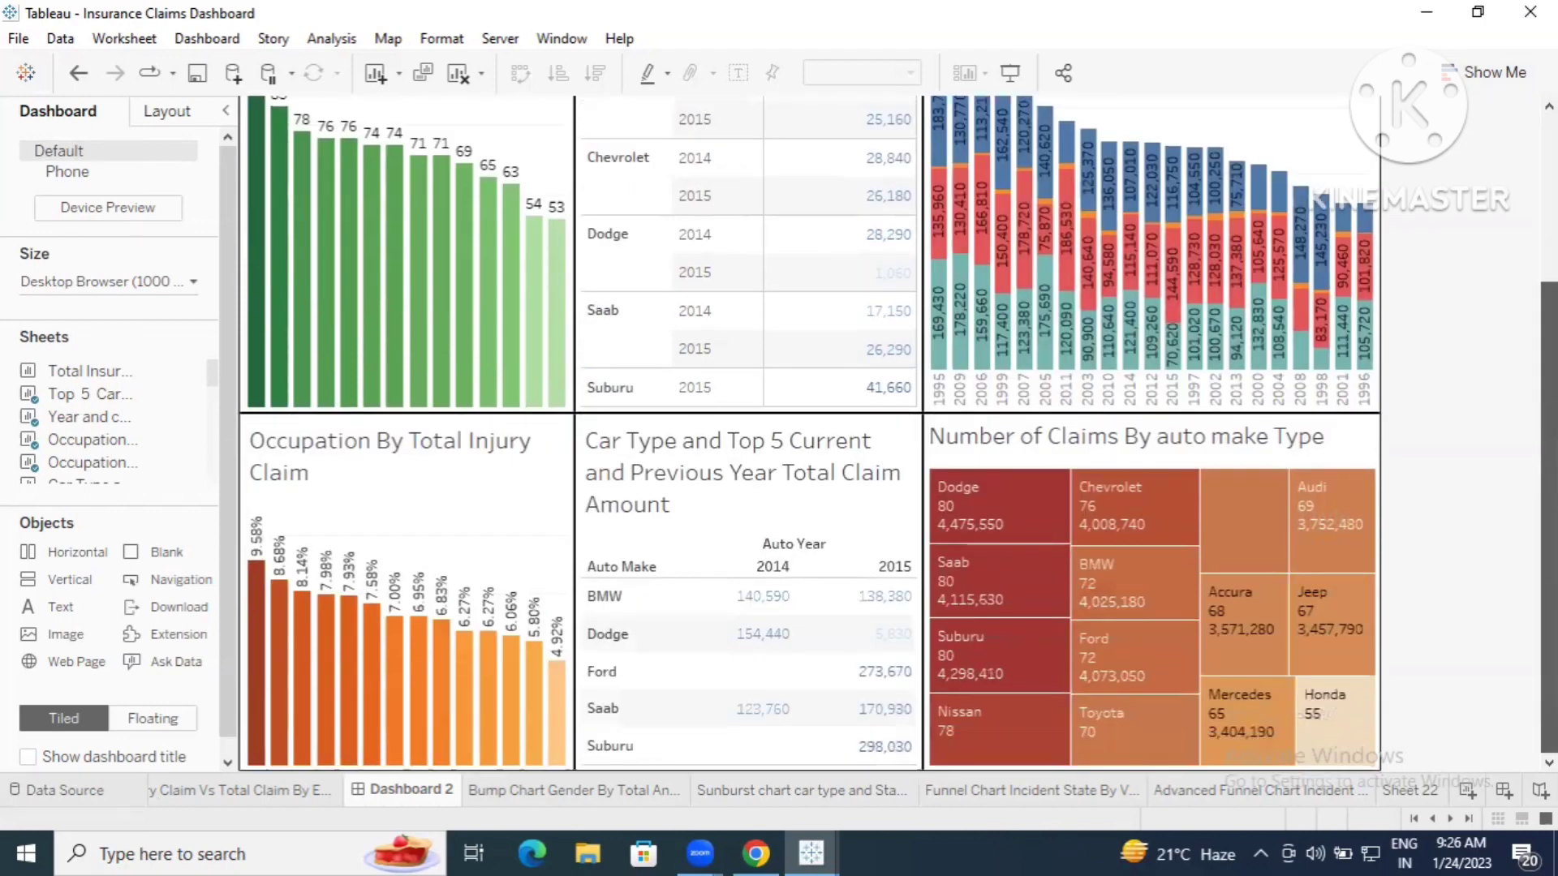
scroll(1549, 349, up, 3)
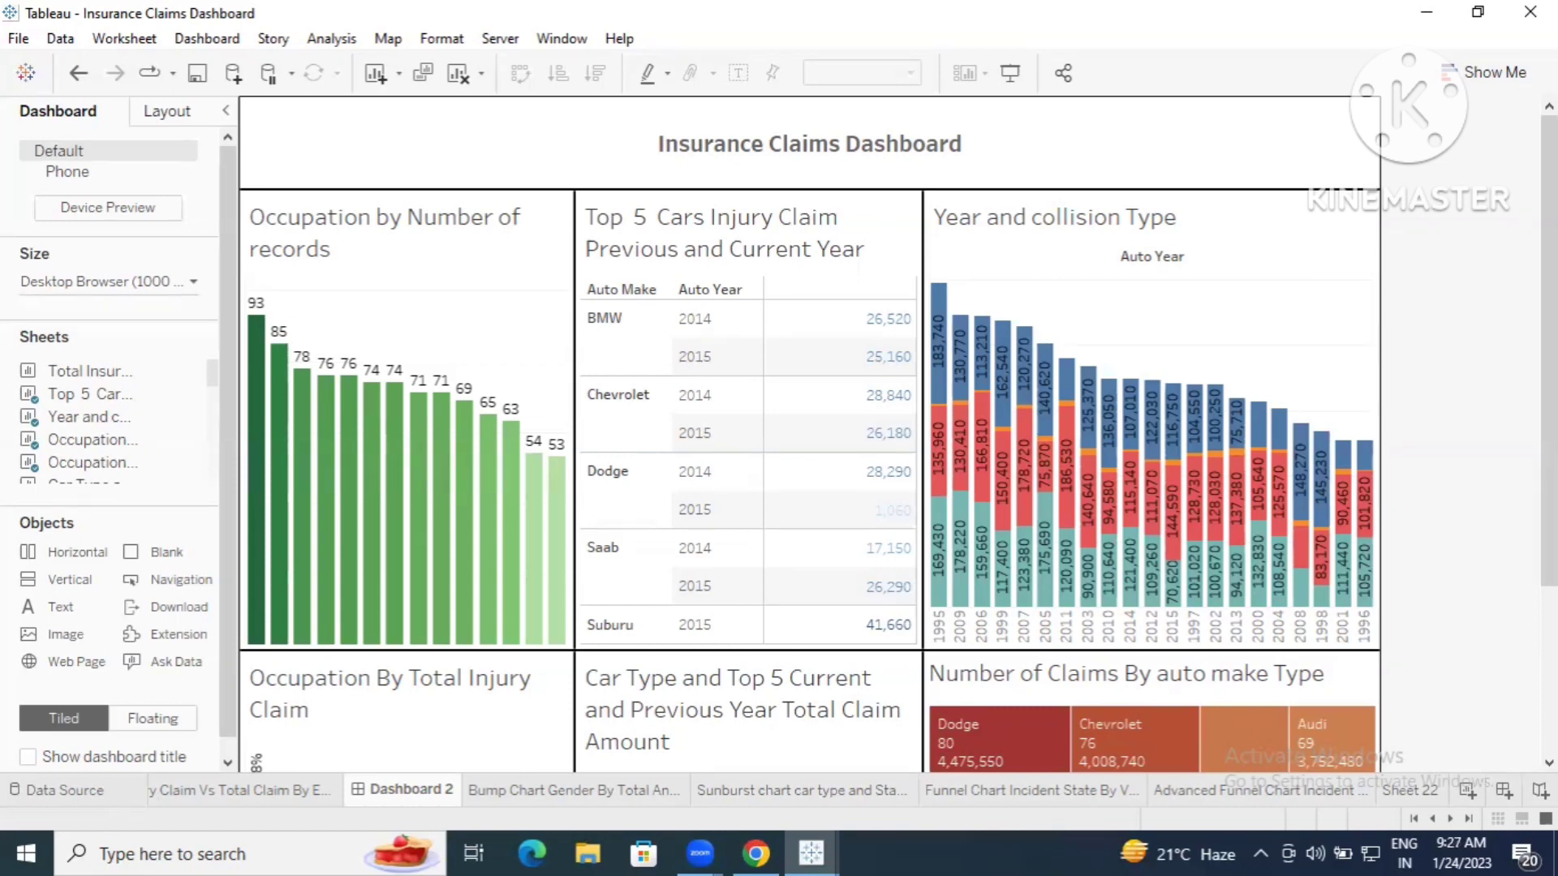
scroll(1328, 170, down, 3)
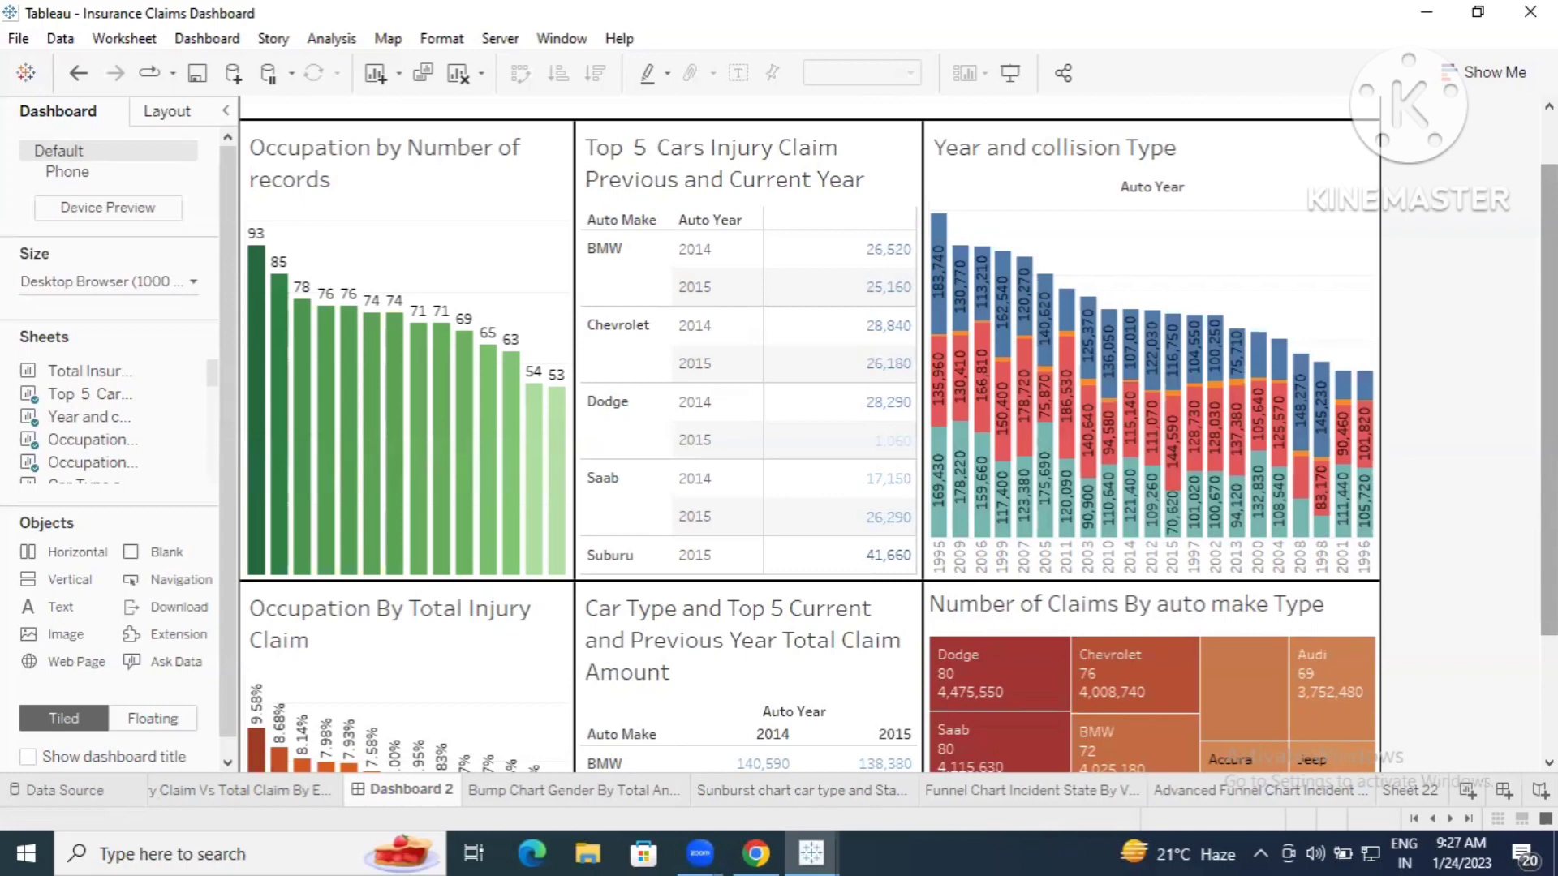
drag(1548, 399, 1549, 349)
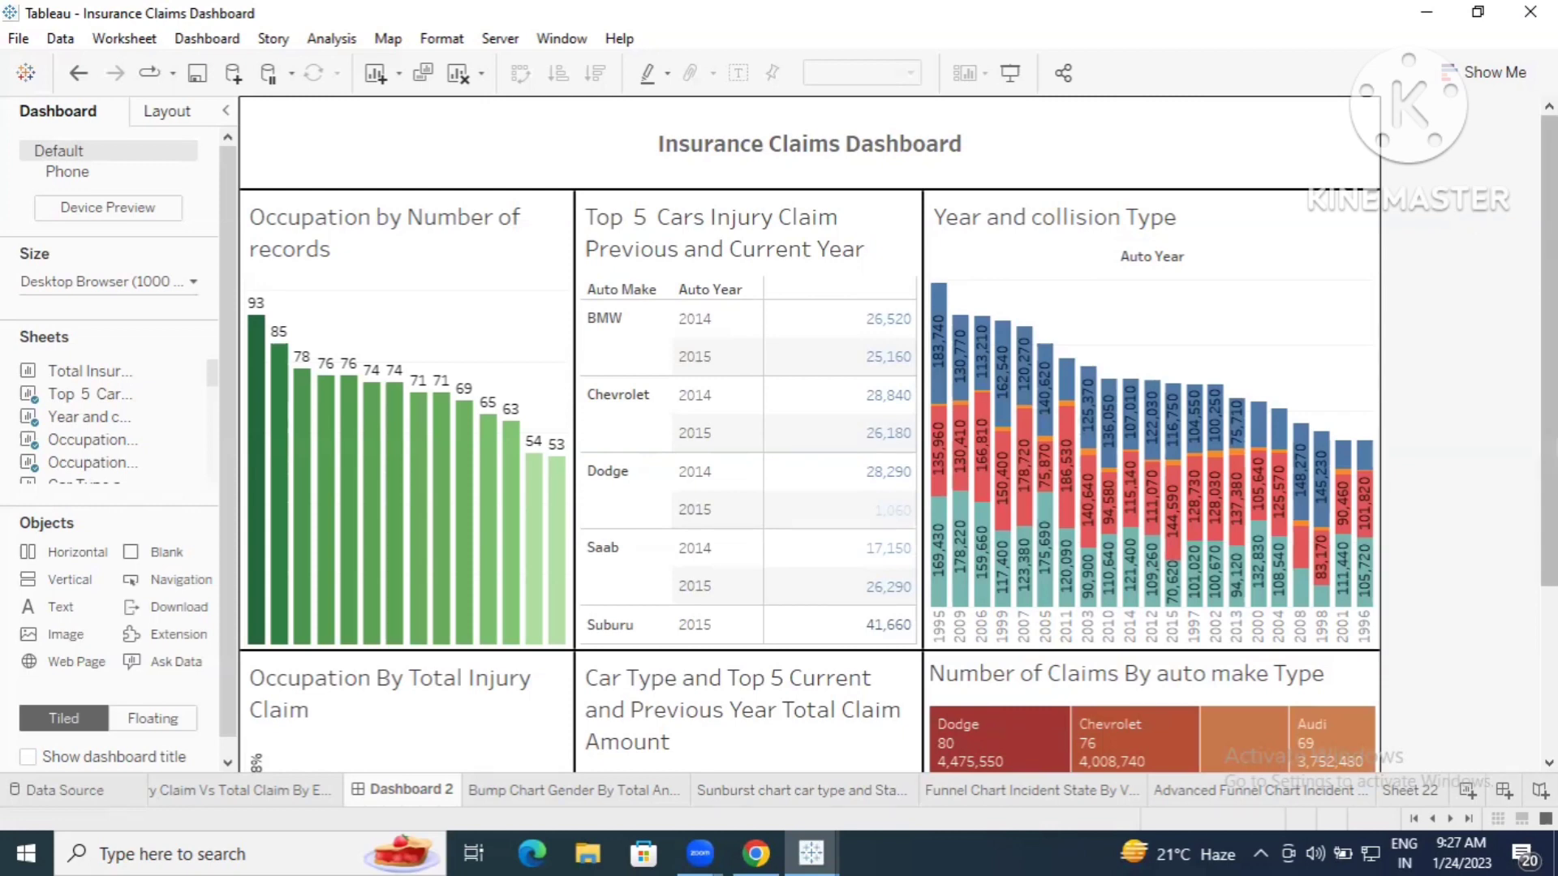
scroll(812, 434, down, 3)
scroll(811, 434, down, 3)
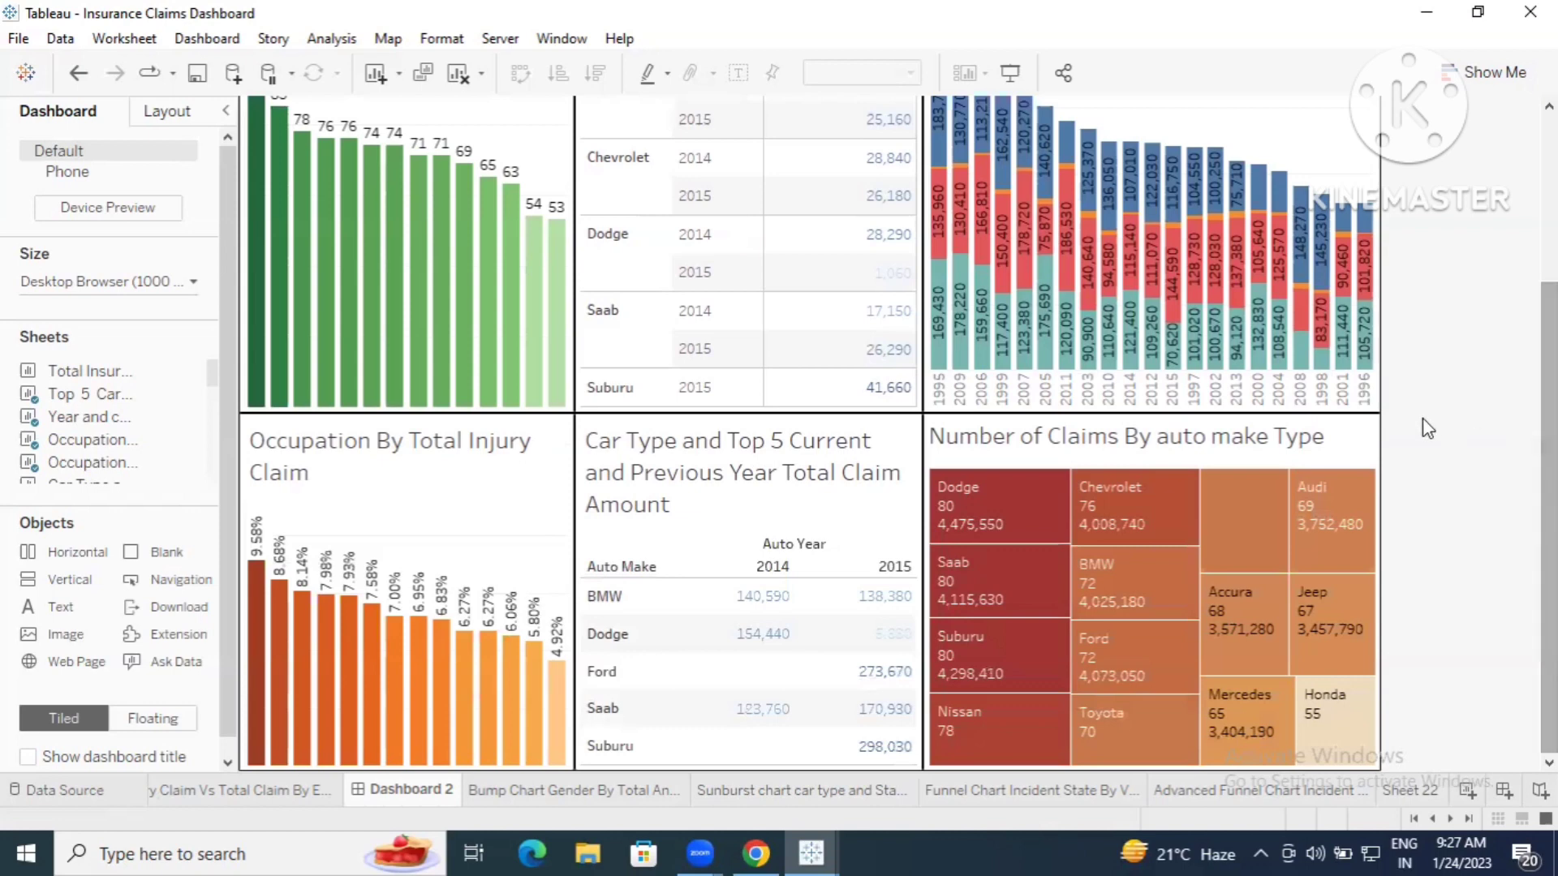
mouse_move(1215, 365)
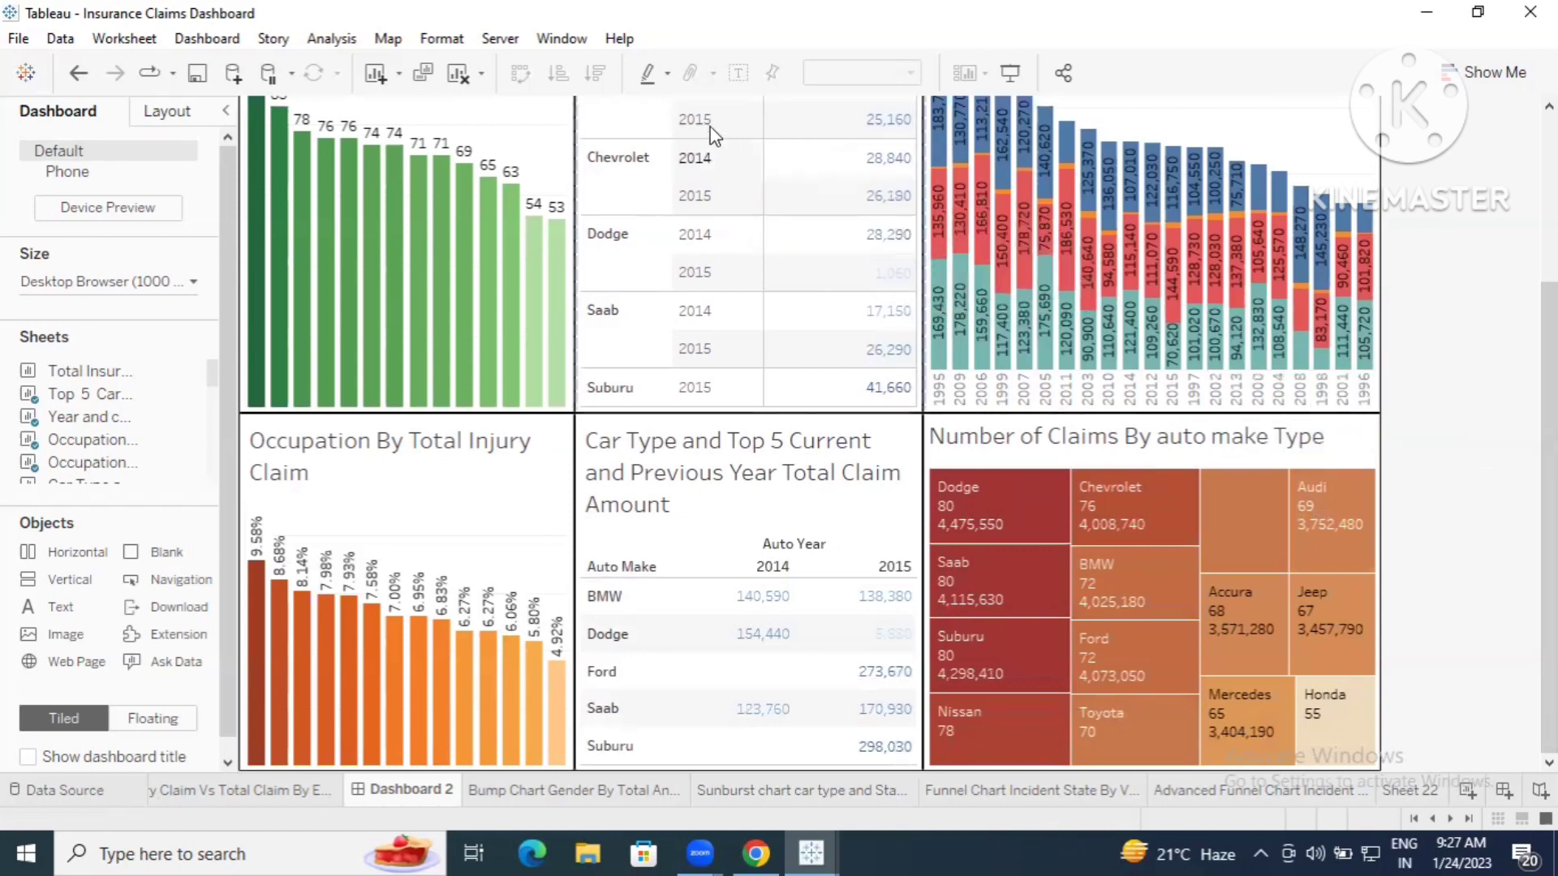